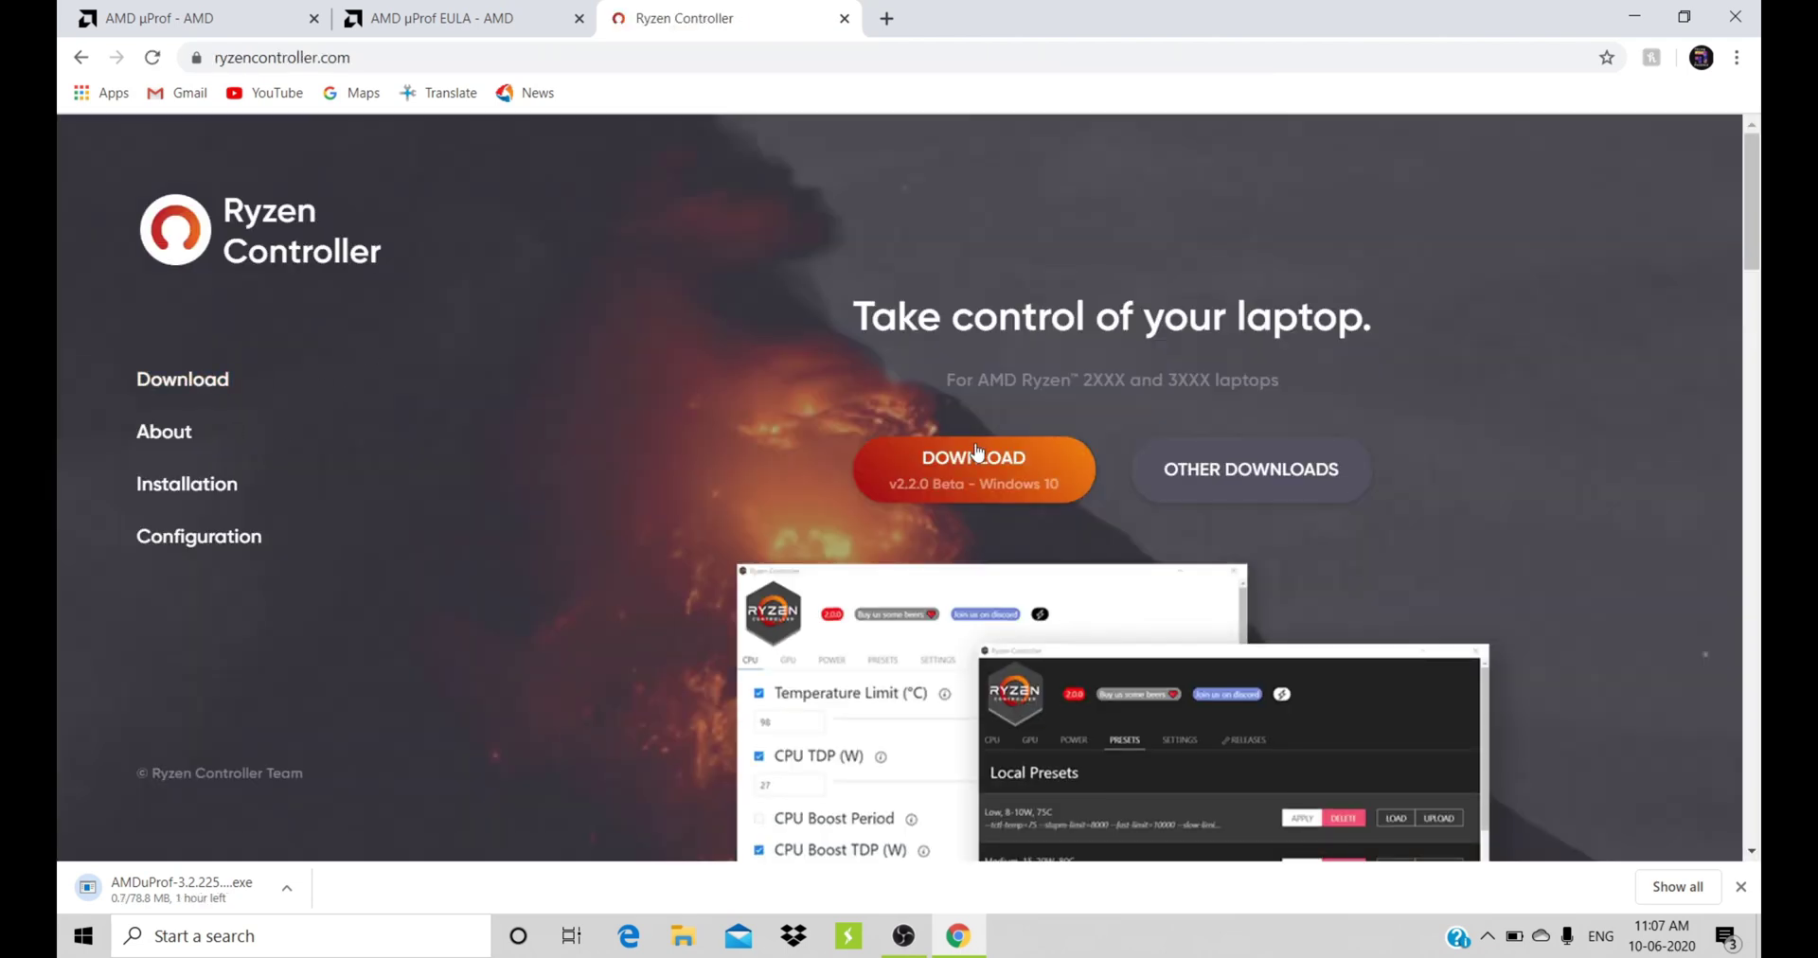
- Download the Windows installer Ryzen Controller Setup 2.2.0.exe from the project's GitLab artifacts
{"action": "left_click", "coordinate": [952, 484]}
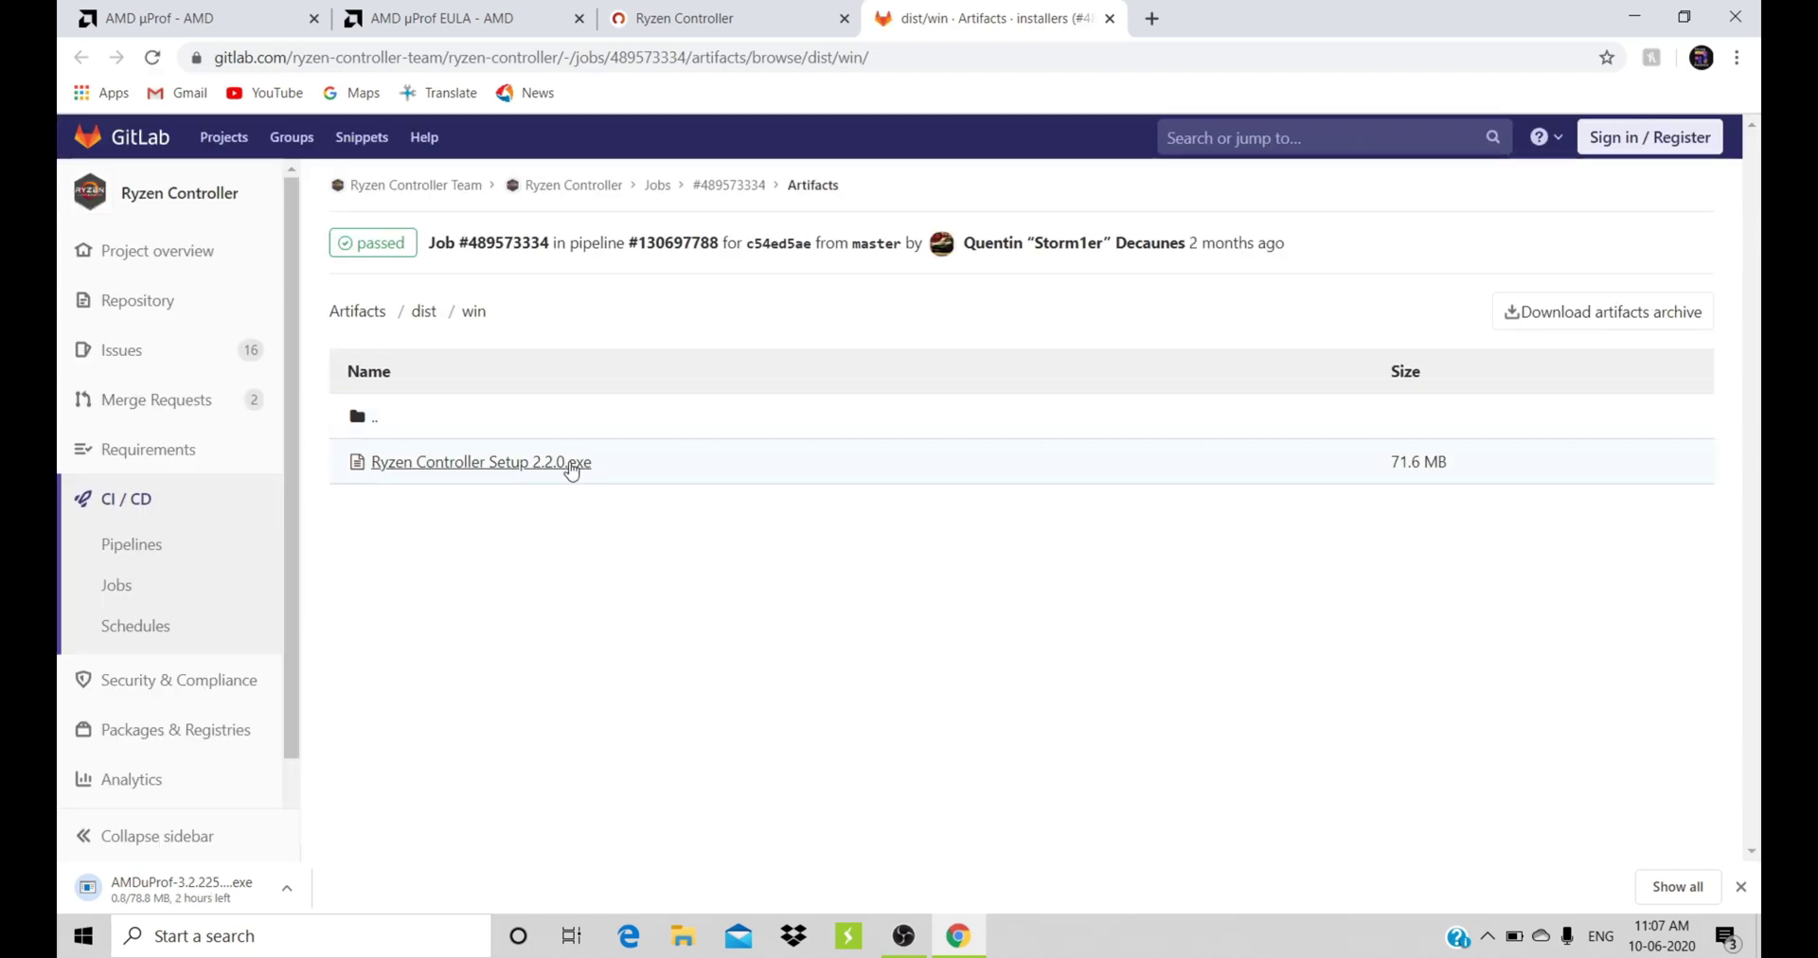
{"action": "left_click", "coordinate": [573, 464]}
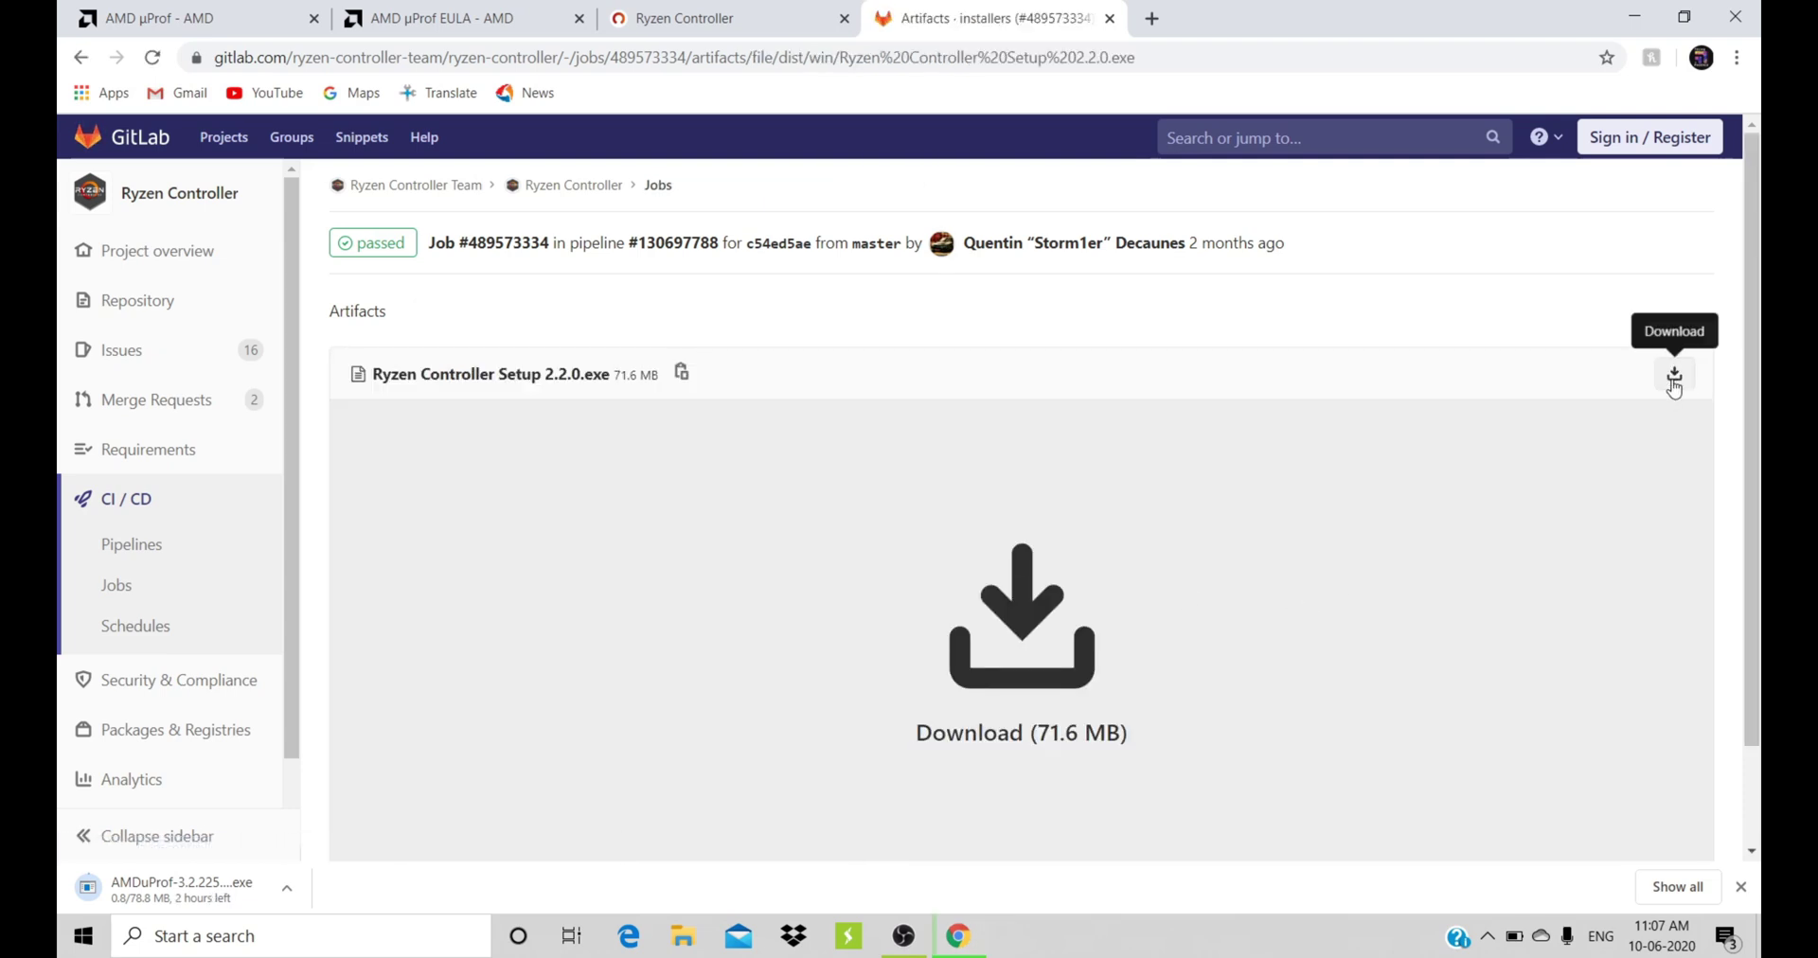
{"action": "left_click", "coordinate": [1674, 377]}
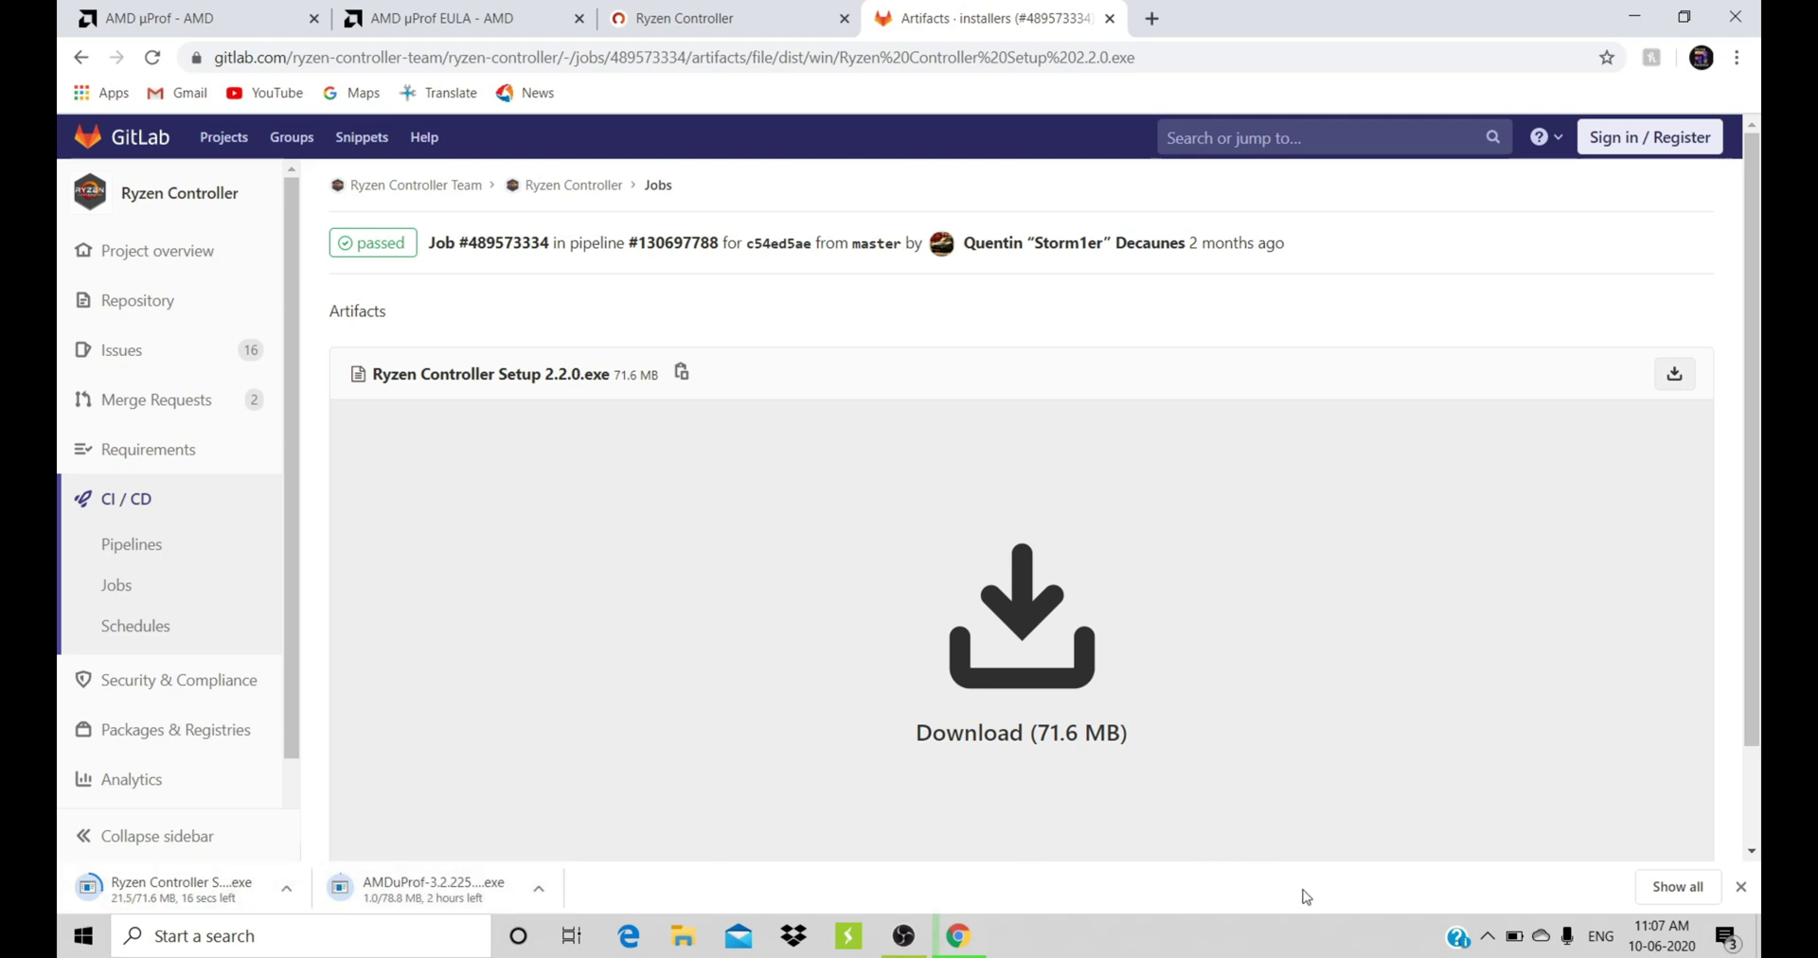
- Run the downloaded AMDuProf-3.2.225.exe and install AMD uProf, accepting the license terms and using the Complete setup type
{"action": "left_click", "coordinate": [1684, 888]}
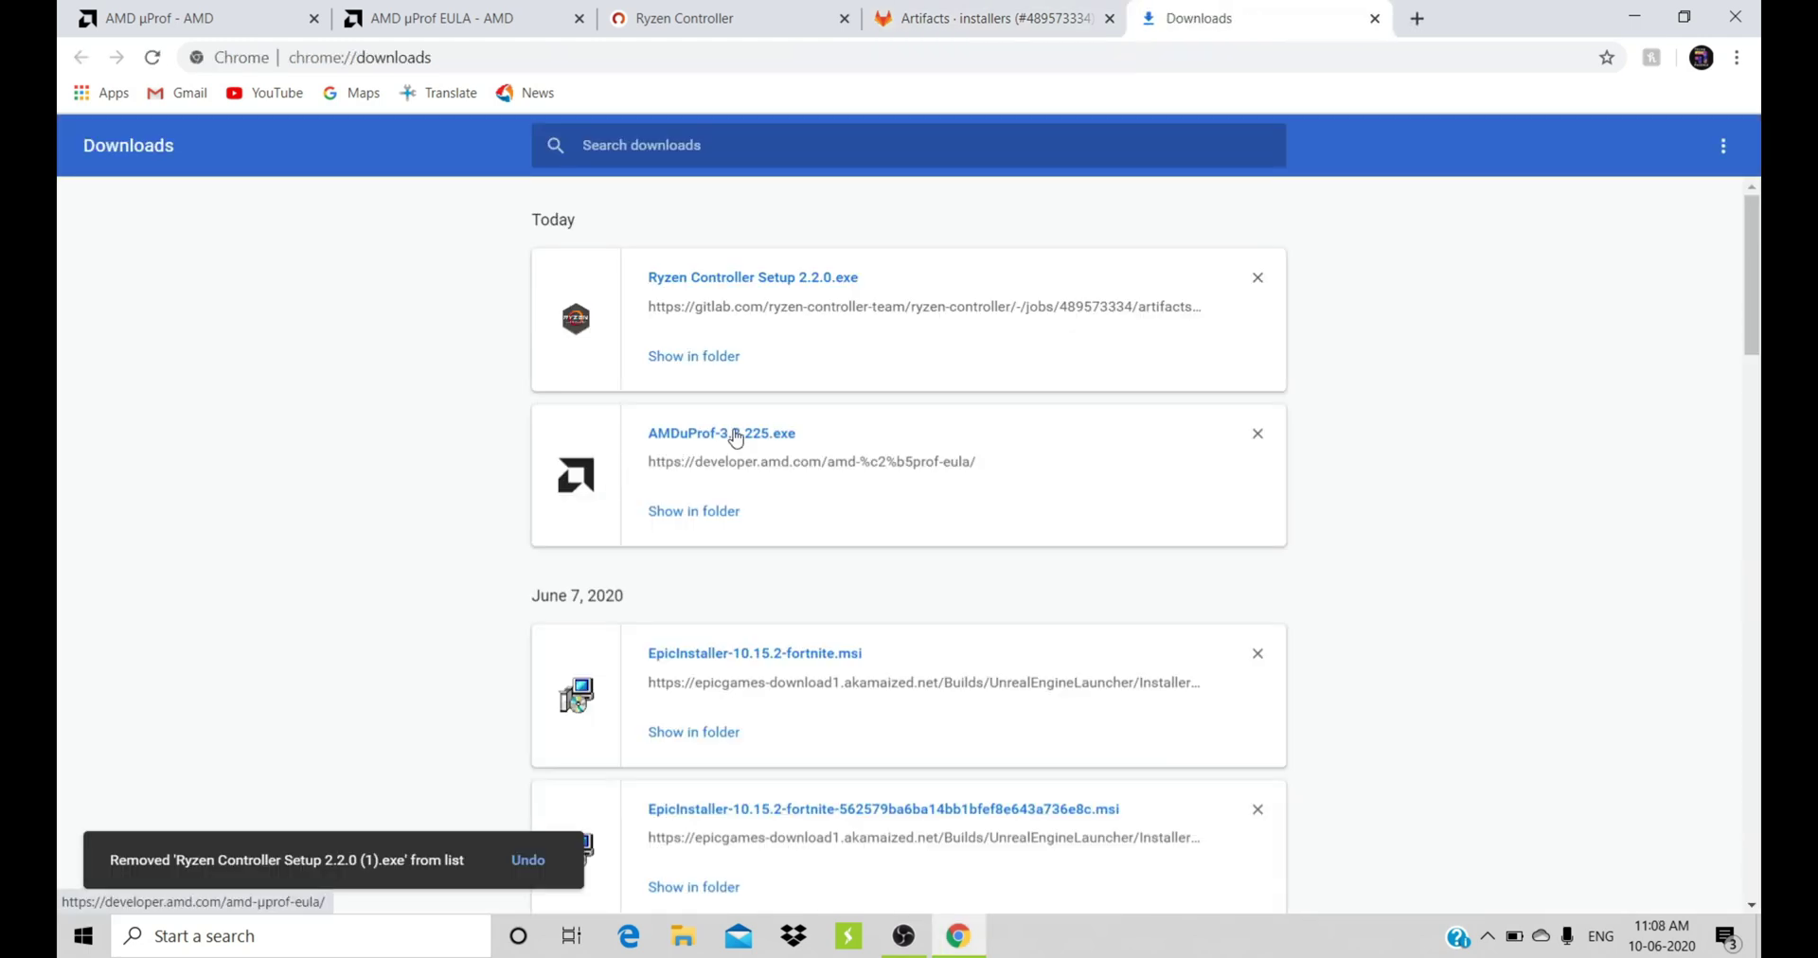
{"action": "left_click", "coordinate": [736, 435]}
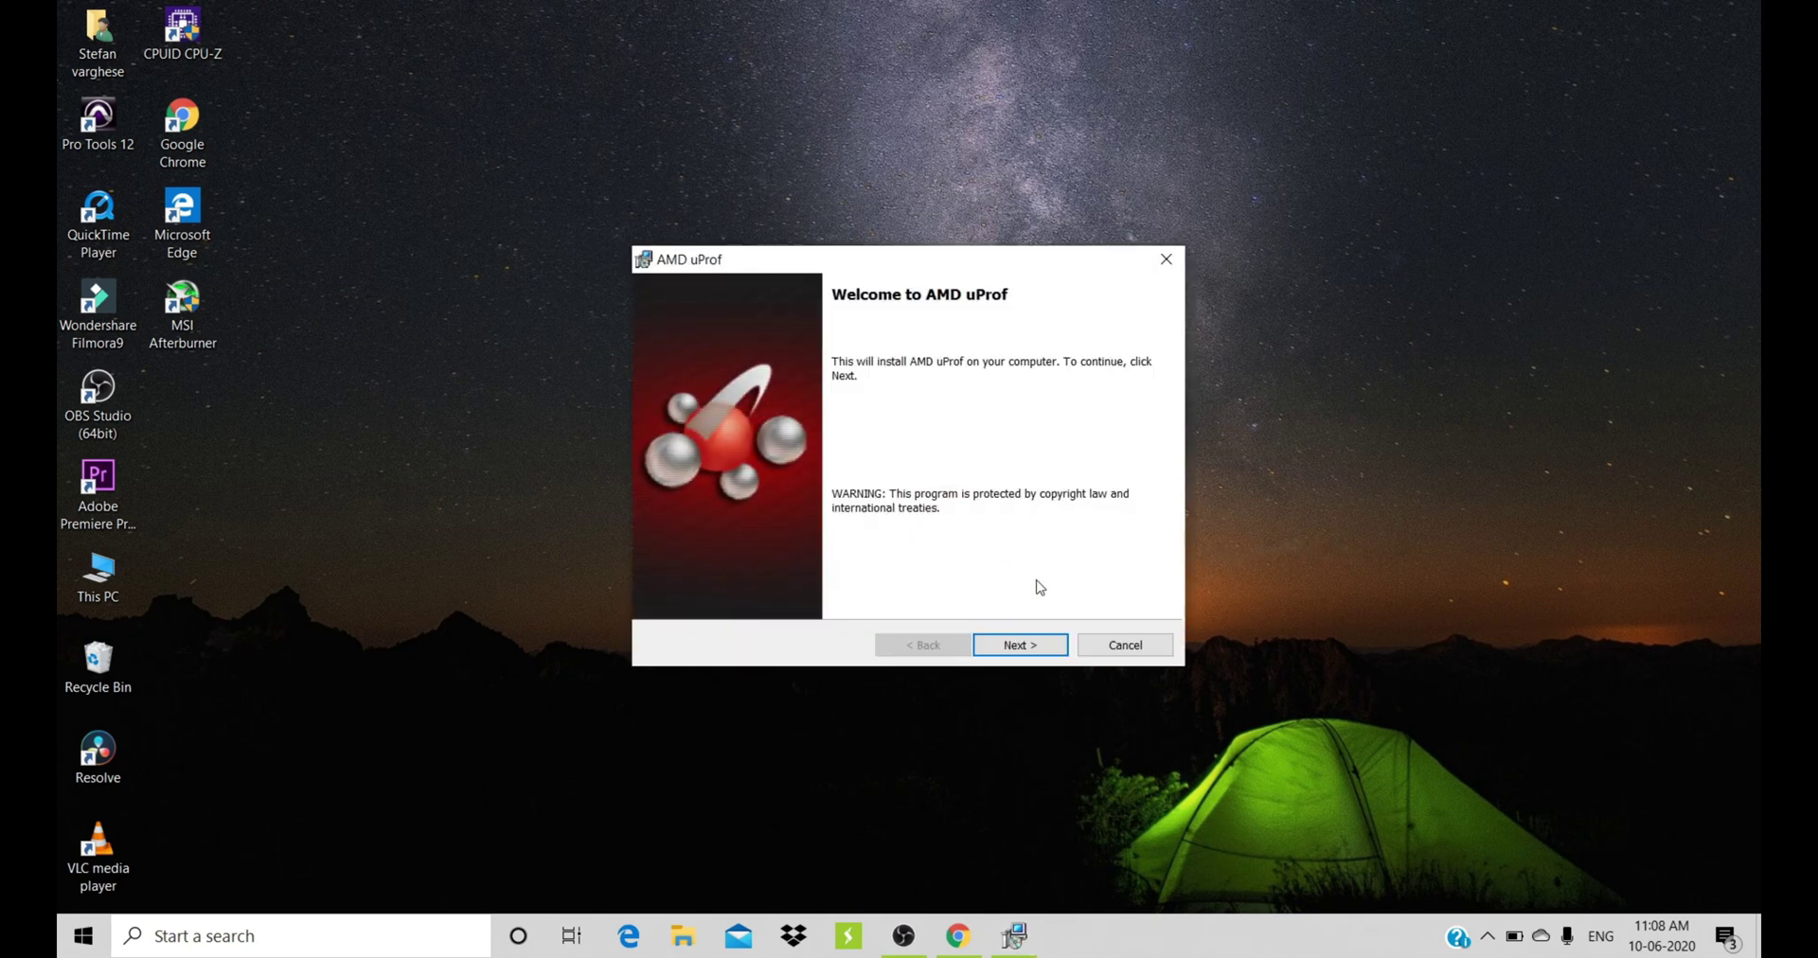
{"action": "left_click", "coordinate": [1038, 645]}
{"action": "left_click", "coordinate": [706, 569]}
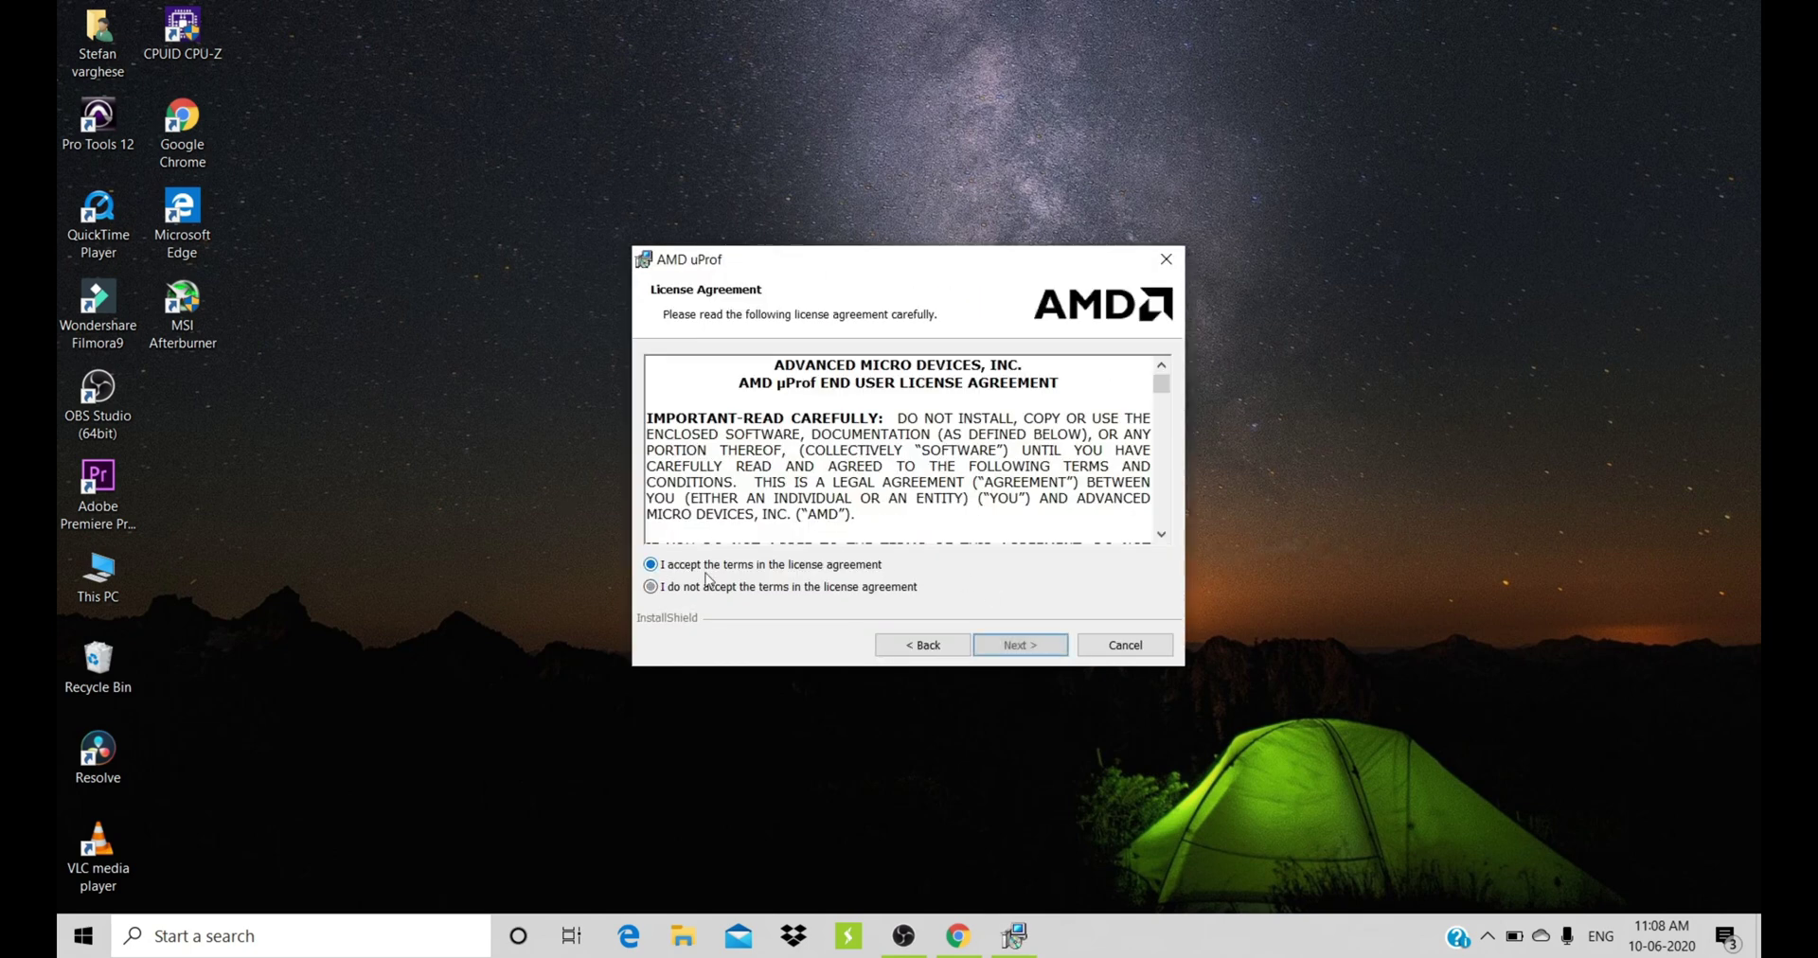
{"action": "left_click", "coordinate": [1007, 645]}
{"action": "left_click", "coordinate": [1007, 648]}
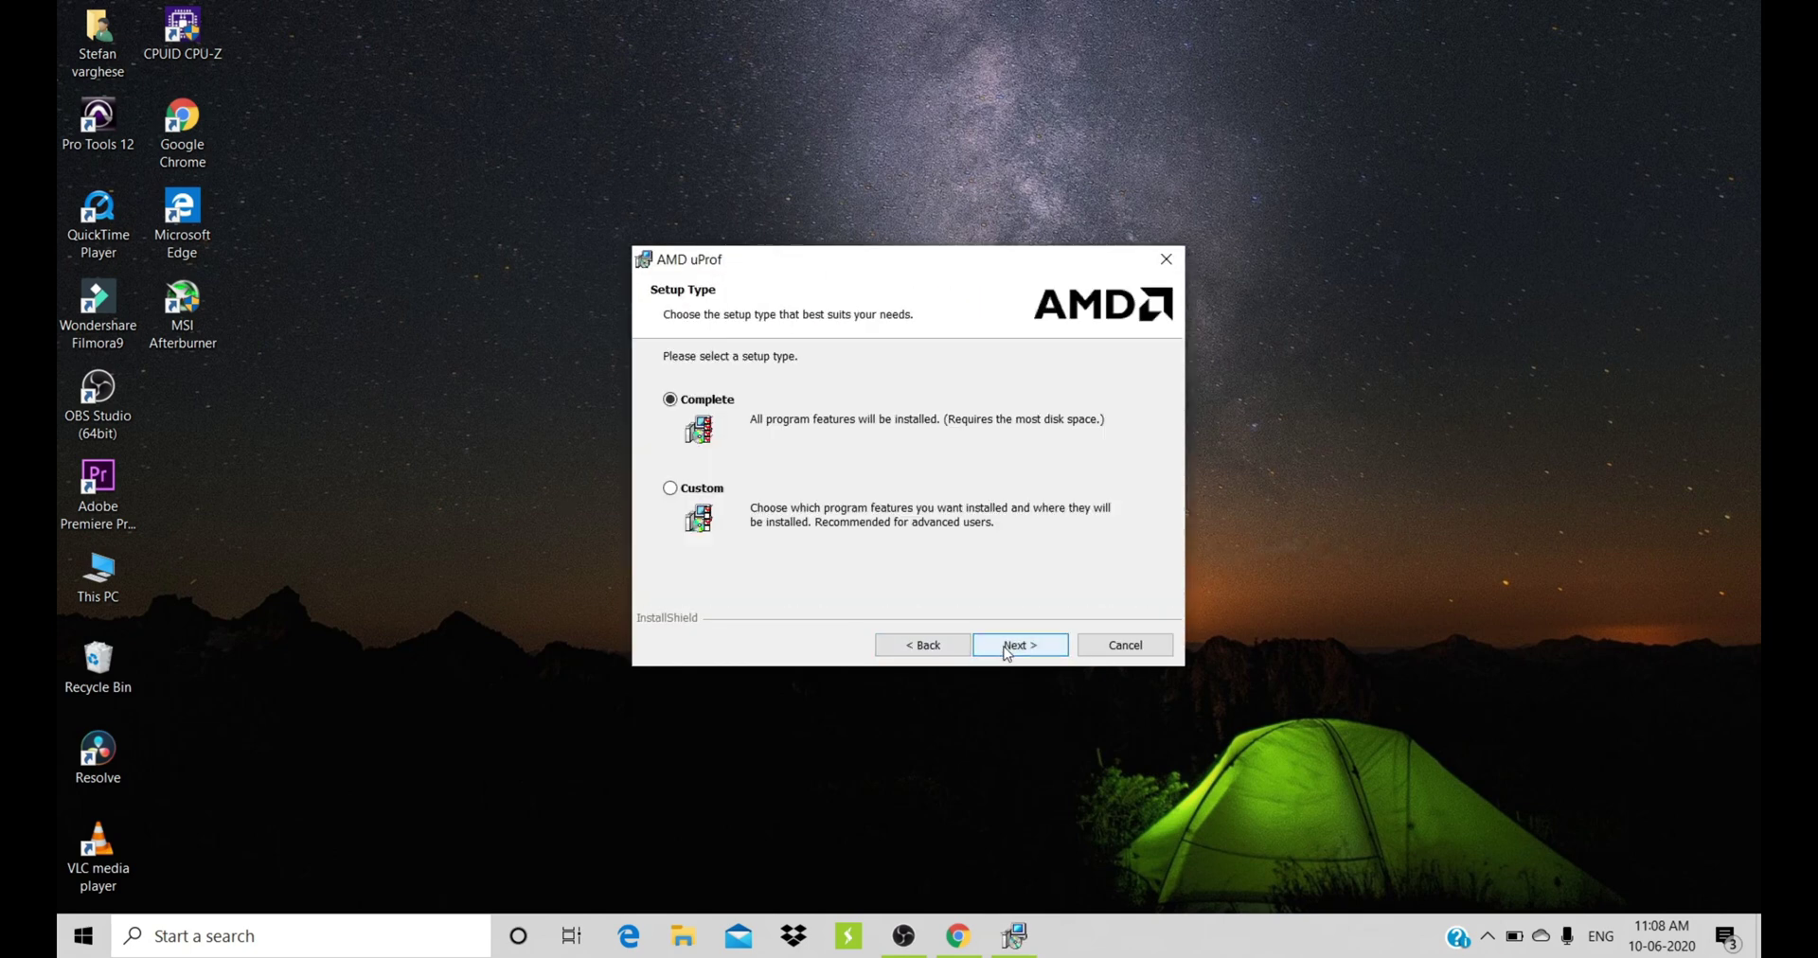
{"action": "left_click", "coordinate": [1007, 648]}
{"action": "left_click", "coordinate": [1007, 648]}
{"action": "left_click", "coordinate": [1007, 647]}
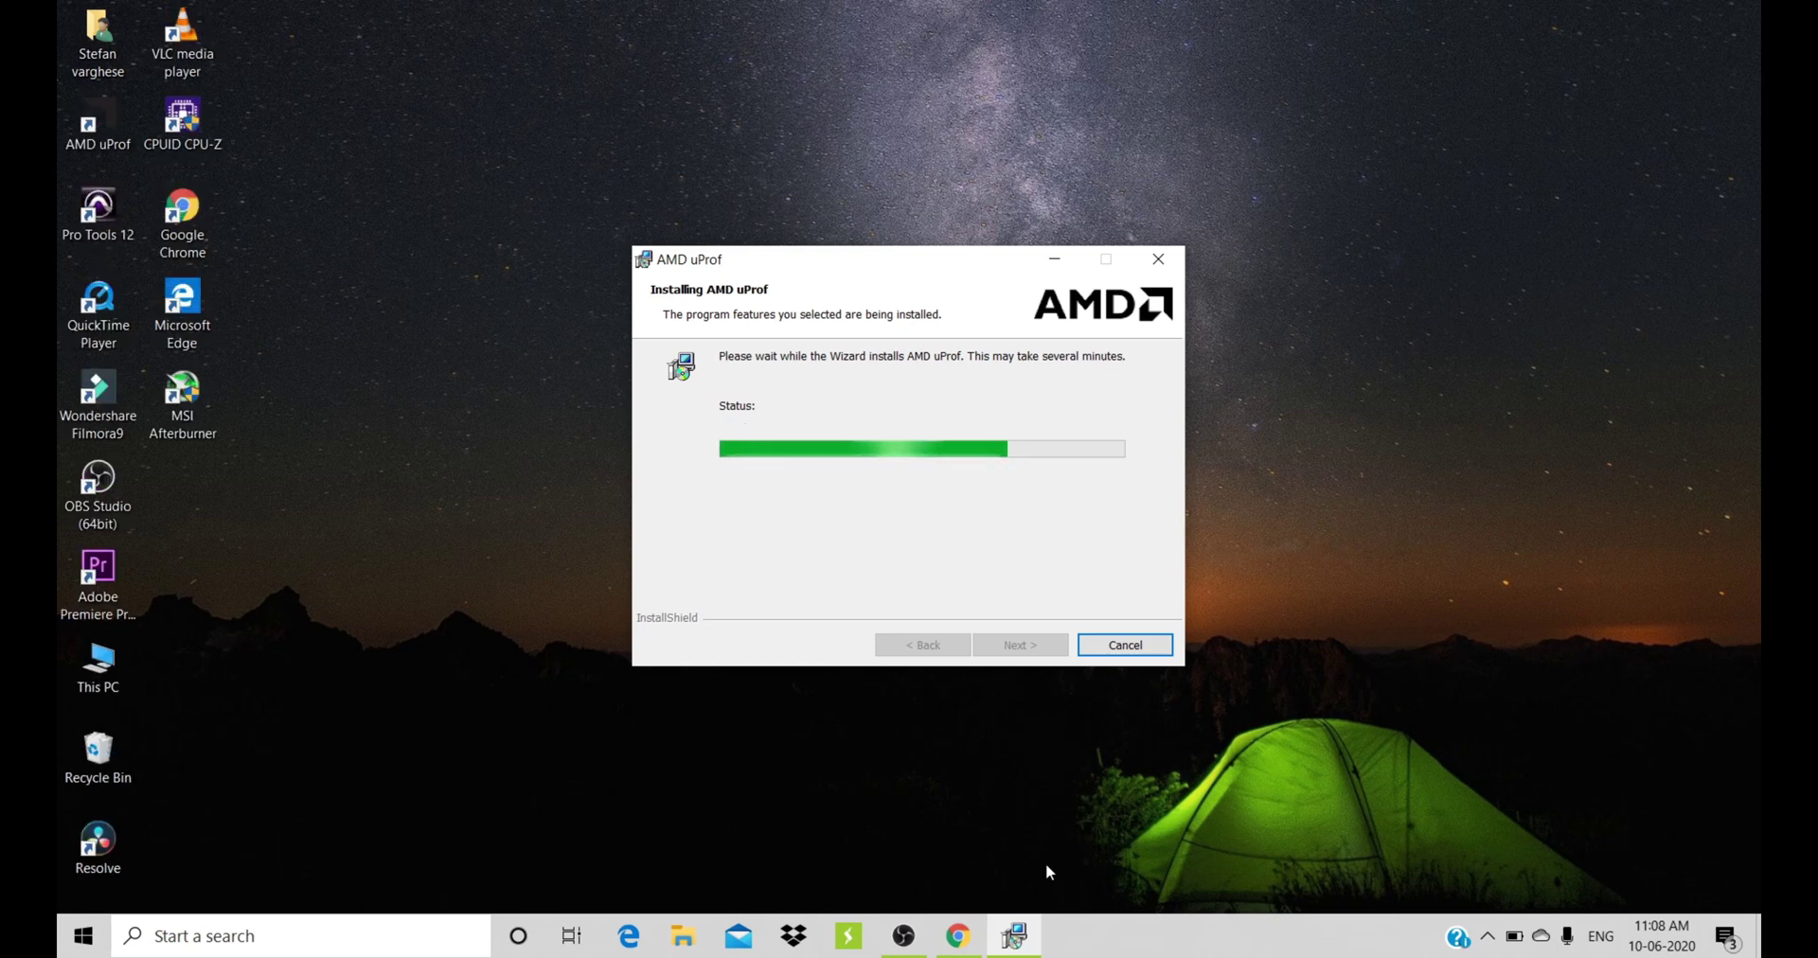
{"action": "left_click", "coordinate": [1015, 644]}
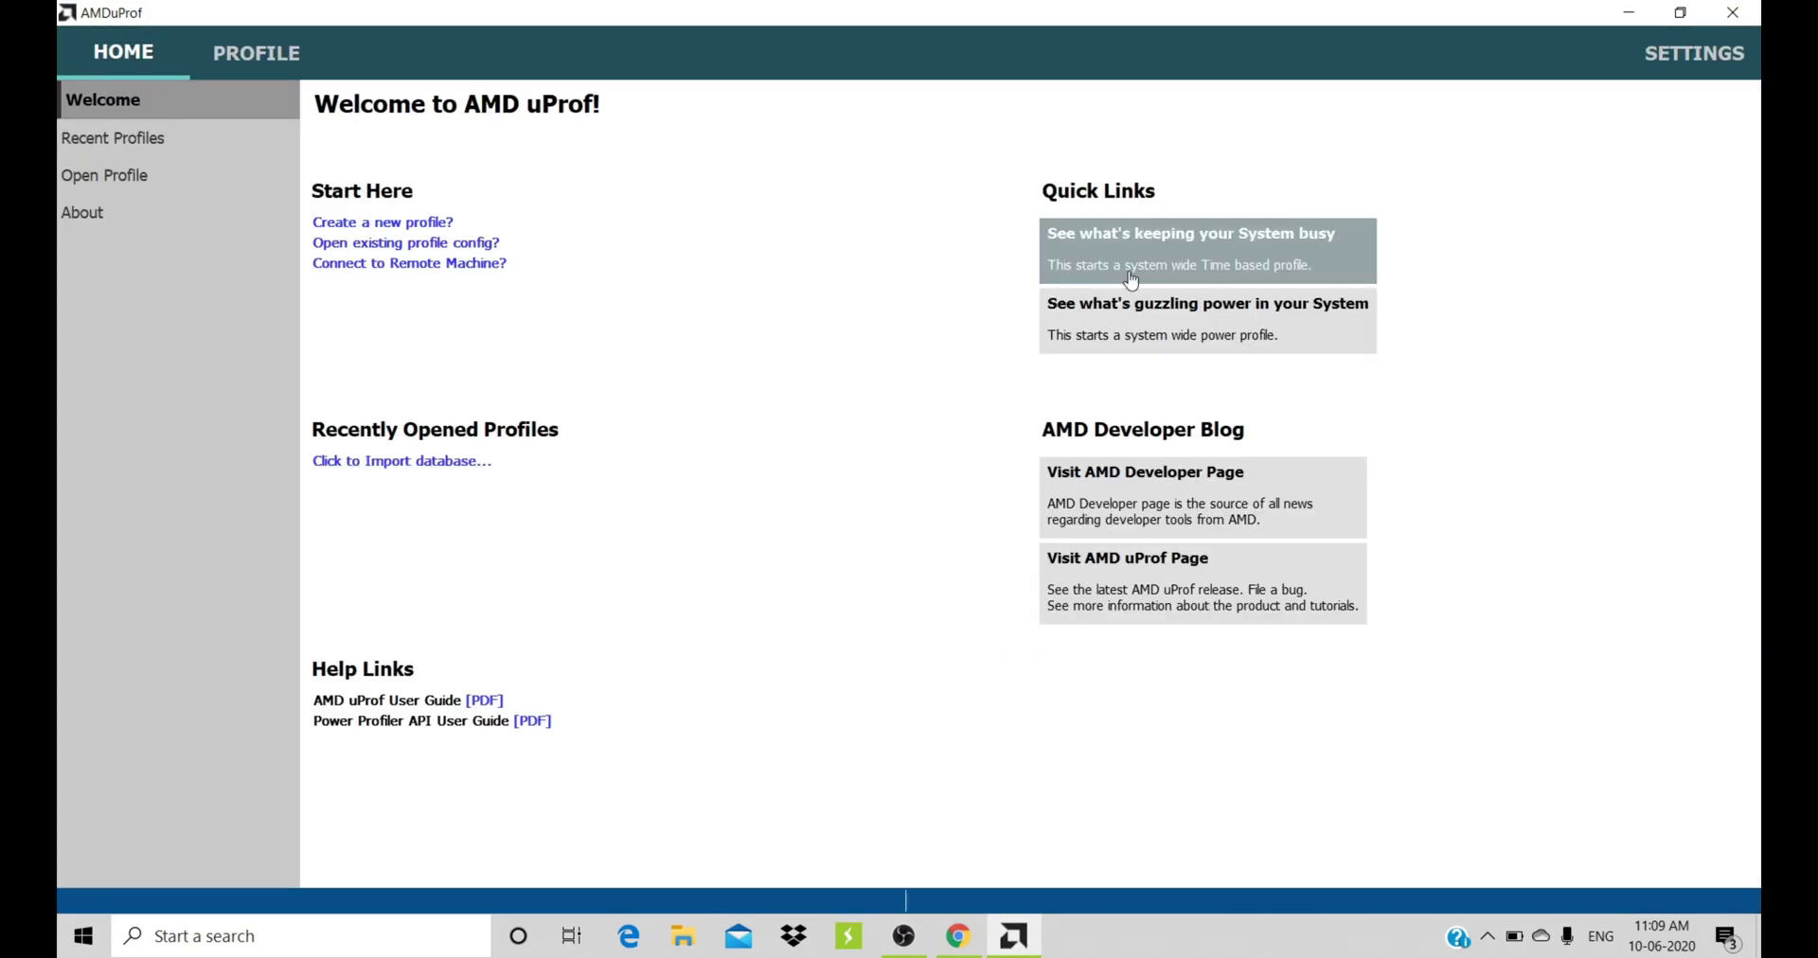
- Start a live system-wide power profile with all power, frequency, temperature, P-state and controller counters, and look through the live graphs down to the controllers
{"action": "left_click", "coordinate": [1195, 331]}
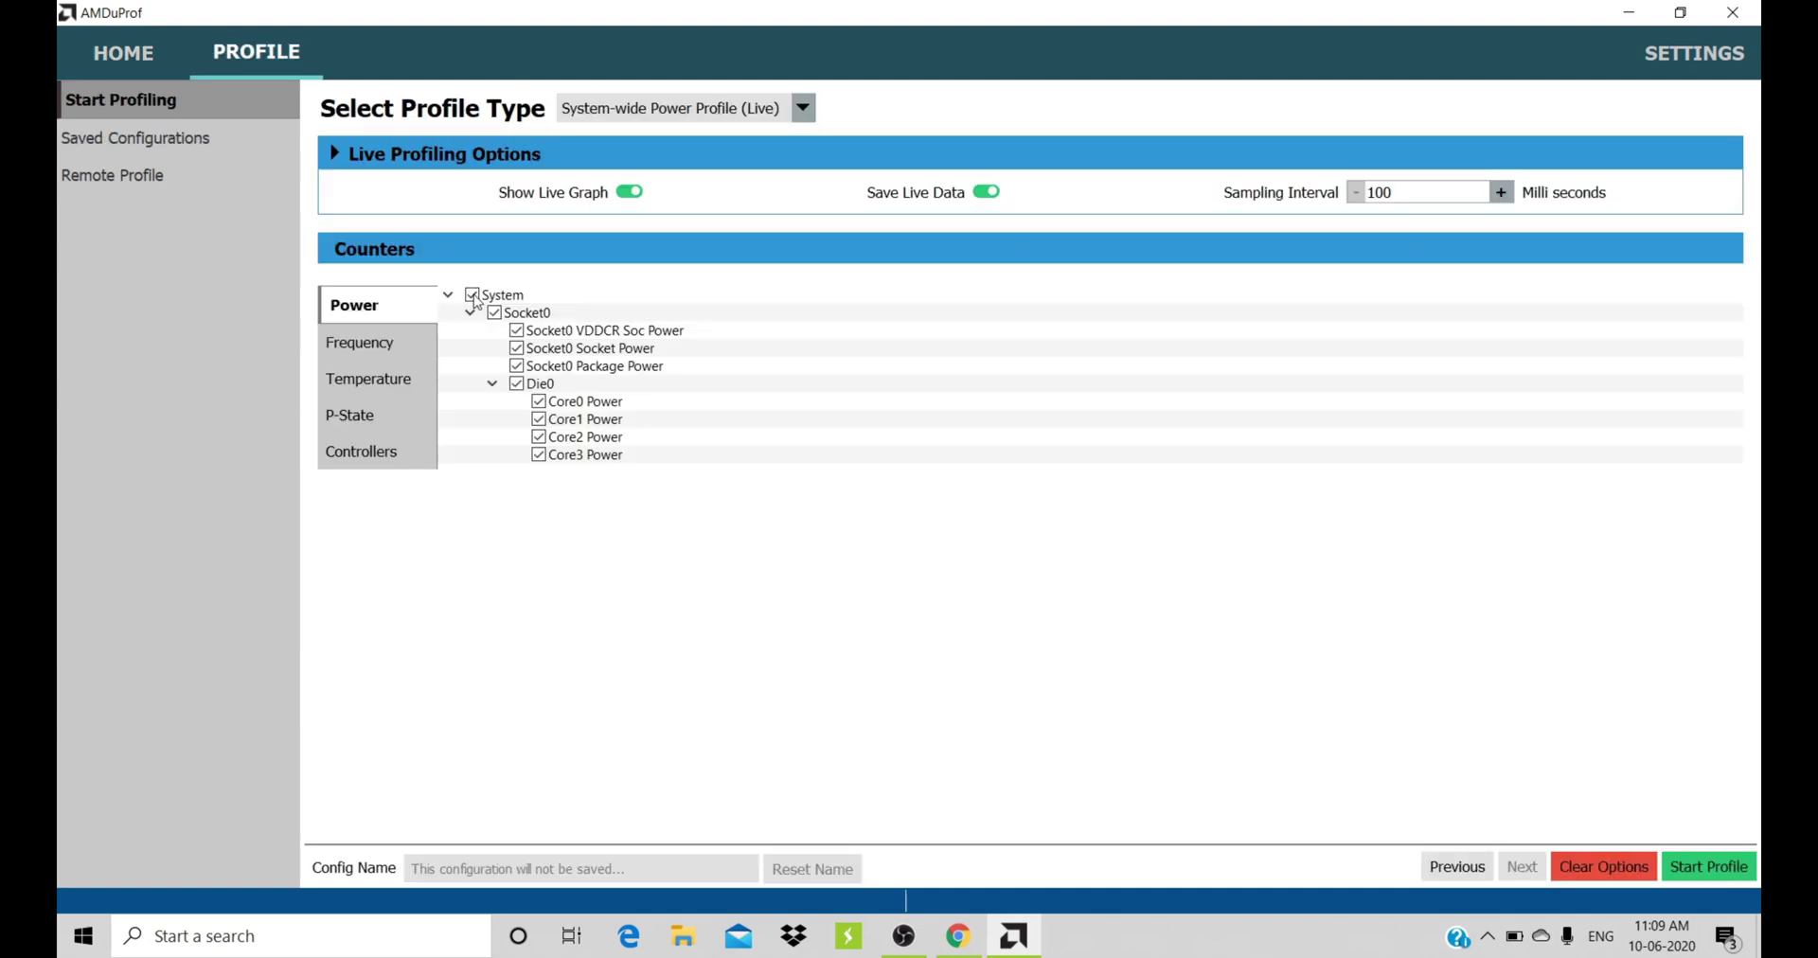
{"action": "left_click", "coordinate": [393, 346]}
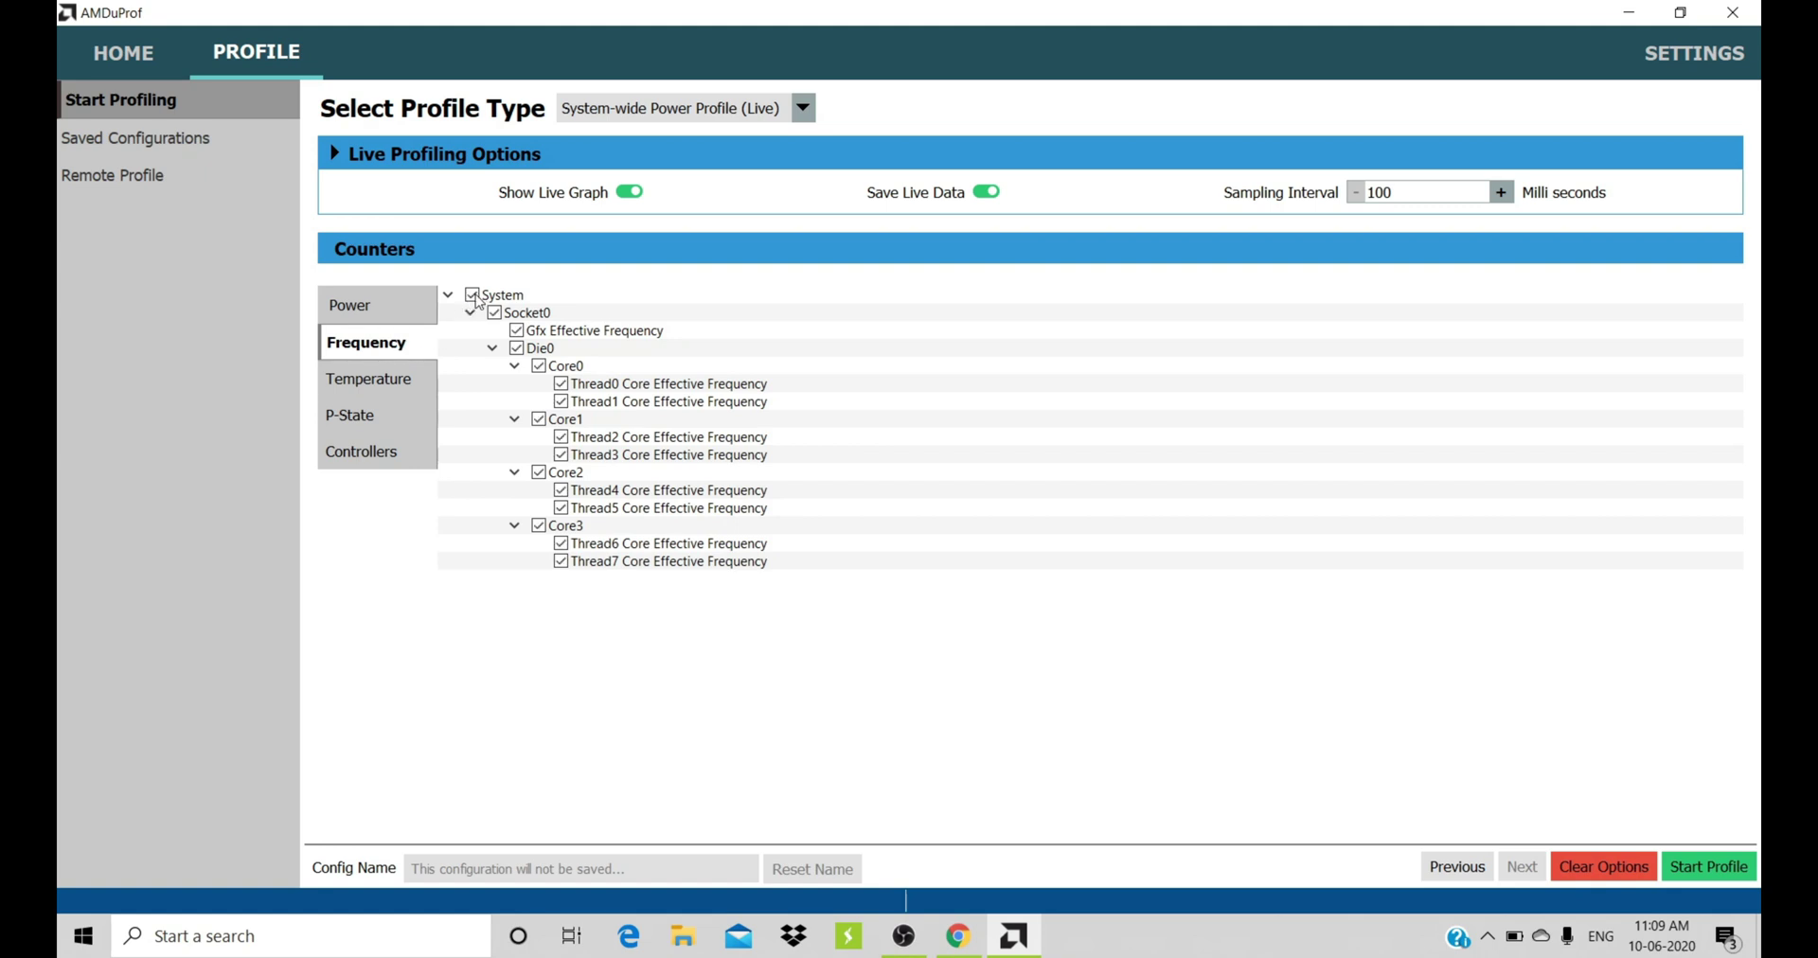
{"action": "left_click", "coordinate": [406, 384]}
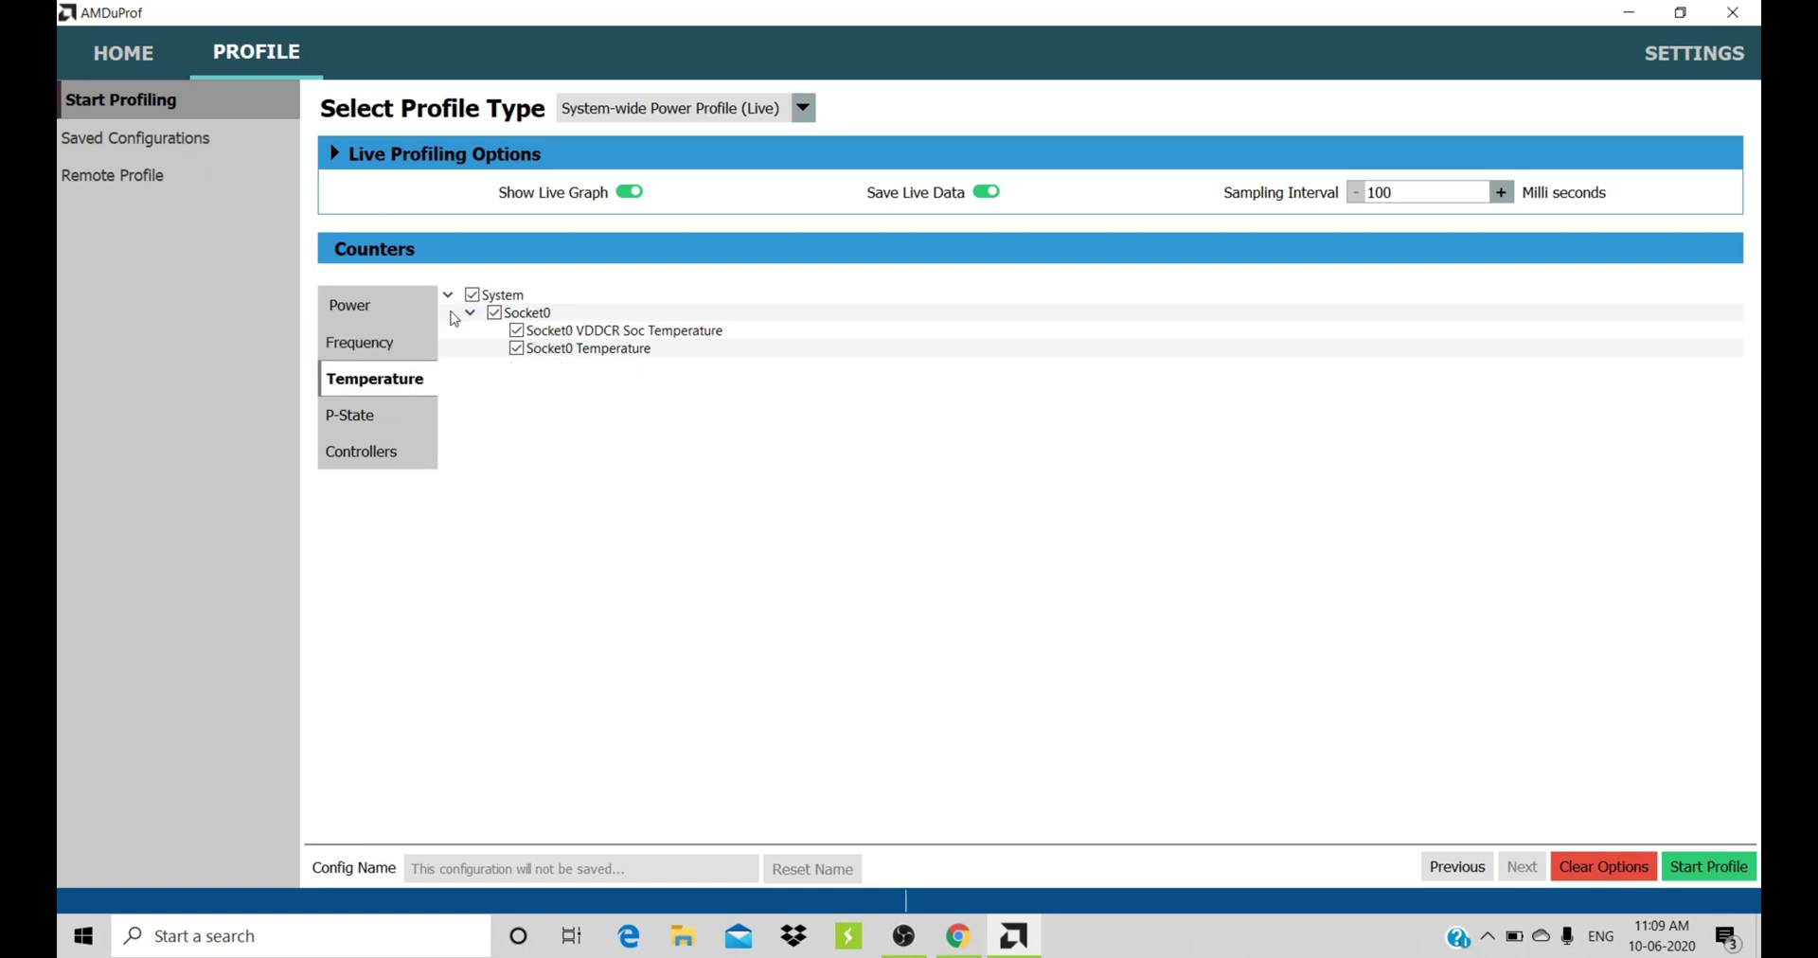
{"action": "left_click", "coordinate": [394, 413]}
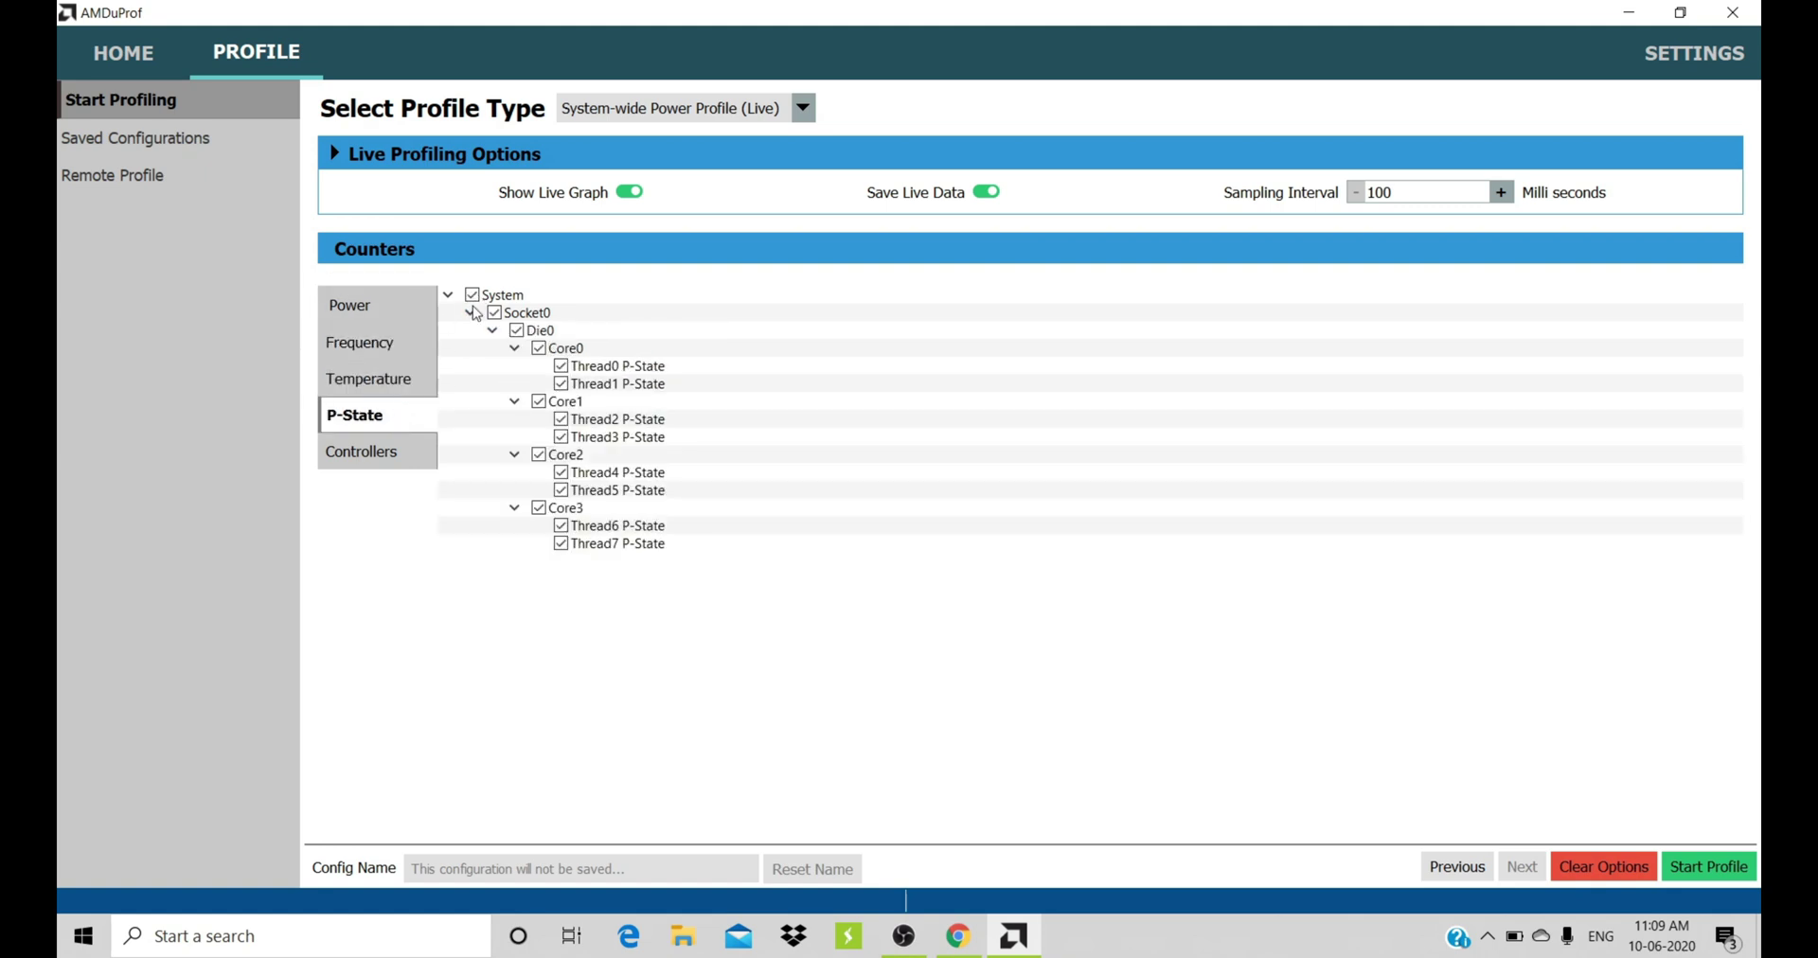
{"action": "left_click", "coordinate": [417, 451]}
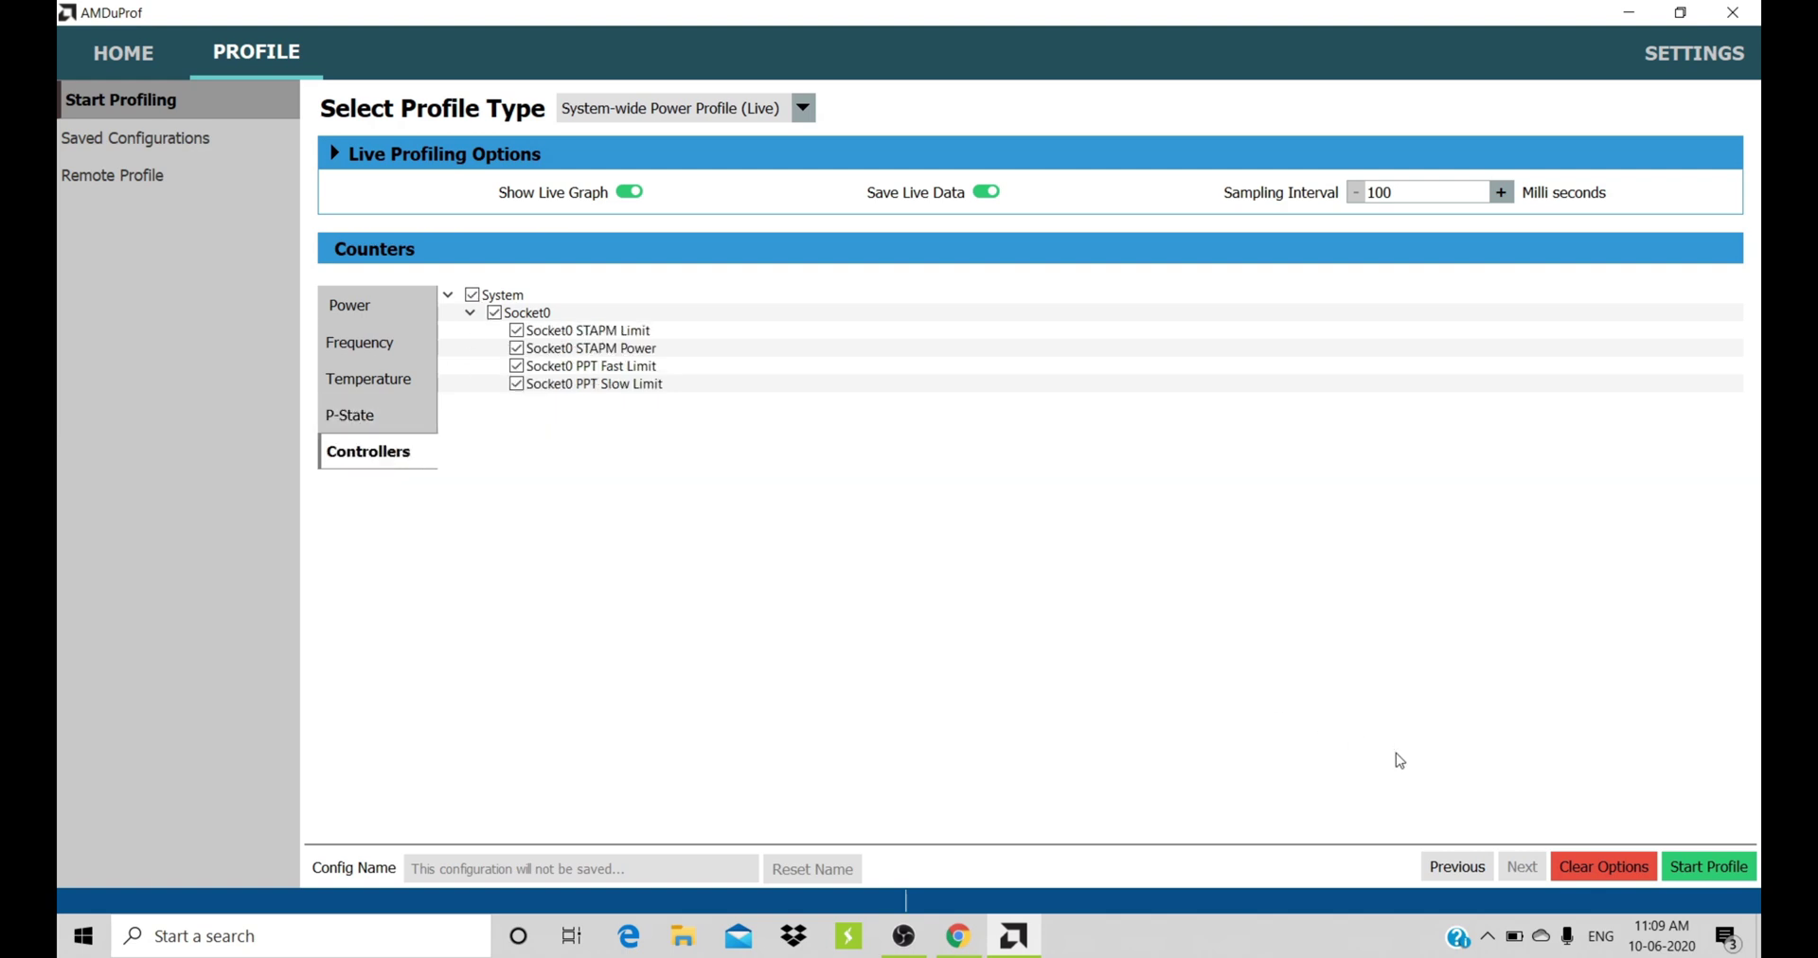
{"action": "left_click", "coordinate": [1710, 869]}
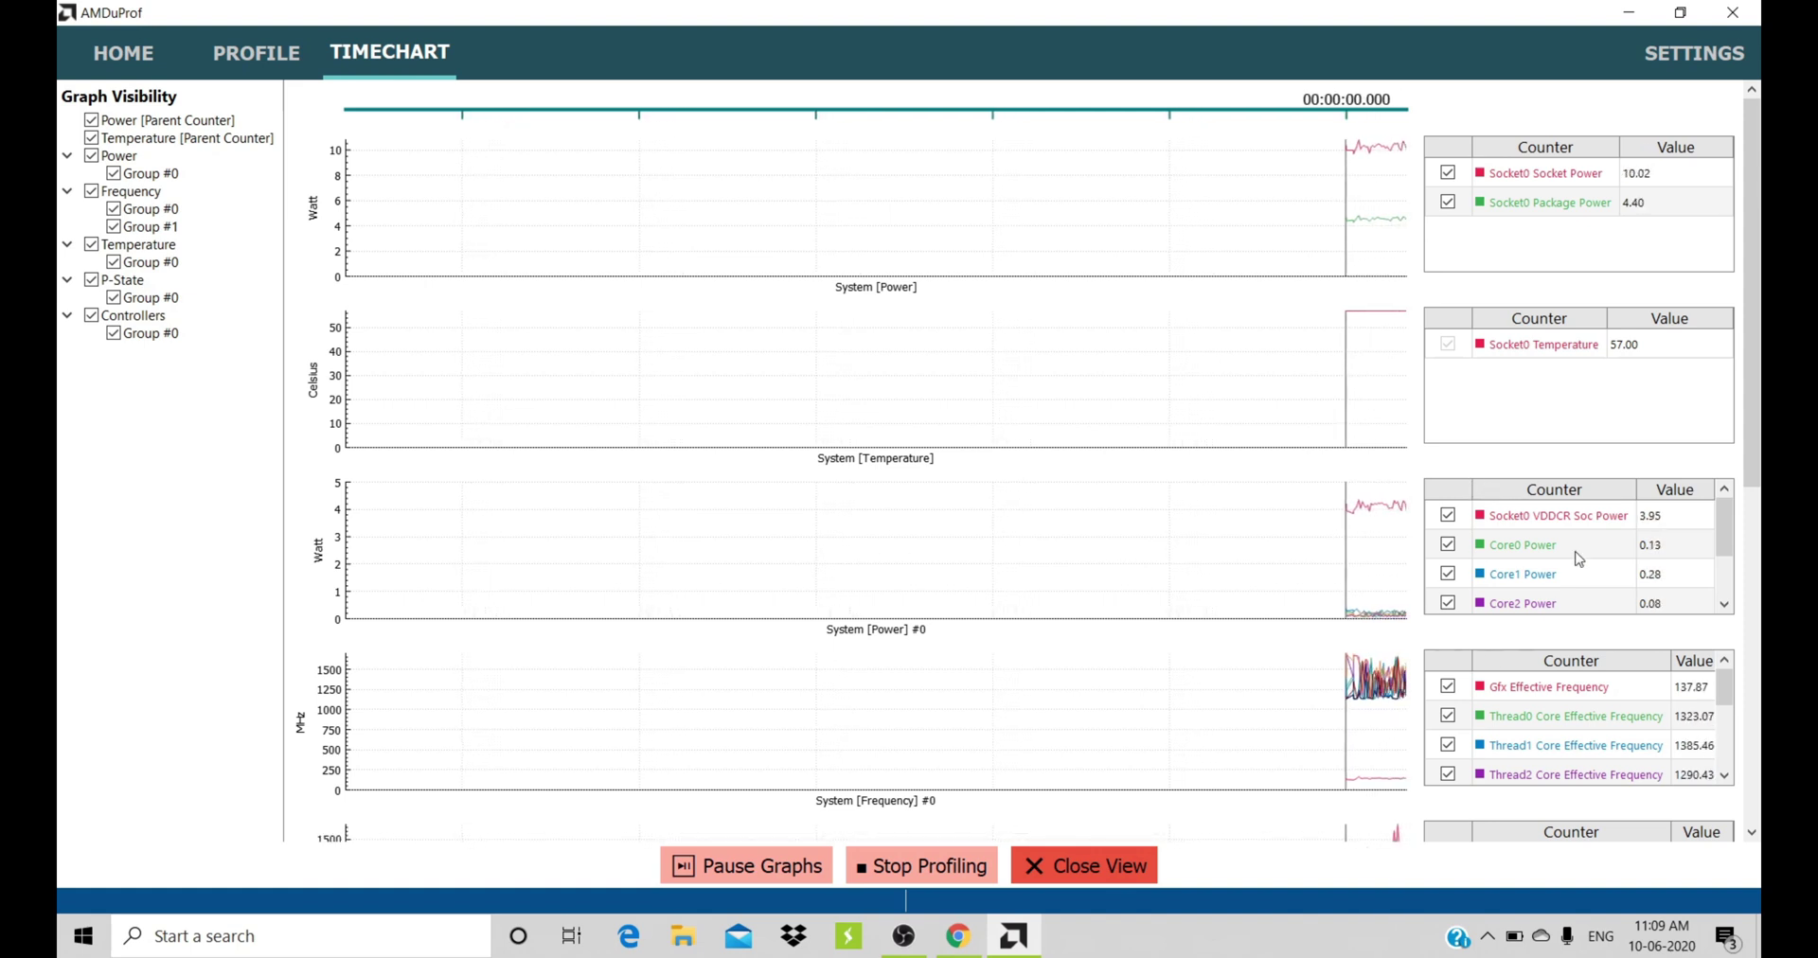
{"action": "scroll", "coordinate": [1526, 556], "scroll_direction": "down", "scroll_amount": 5}
{"action": "scroll", "coordinate": [1594, 610], "scroll_direction": "down", "scroll_amount": 5}
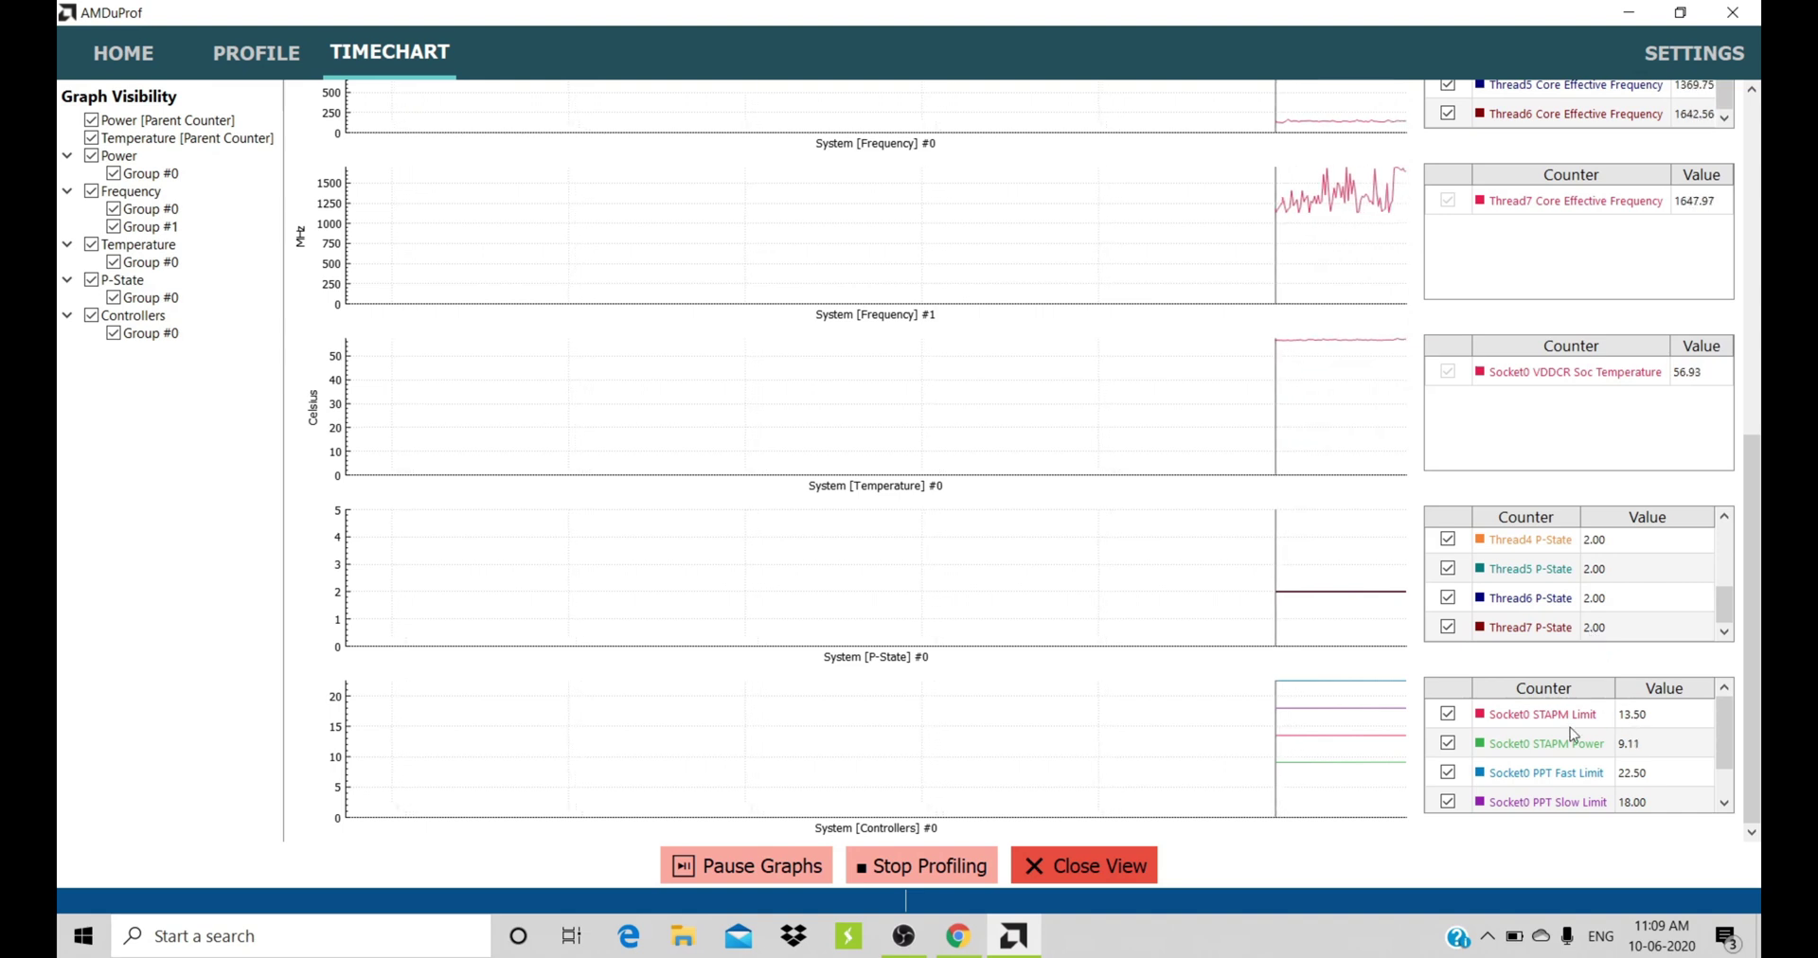
{"action": "scroll", "coordinate": [1599, 692], "scroll_direction": "up", "scroll_amount": 4}
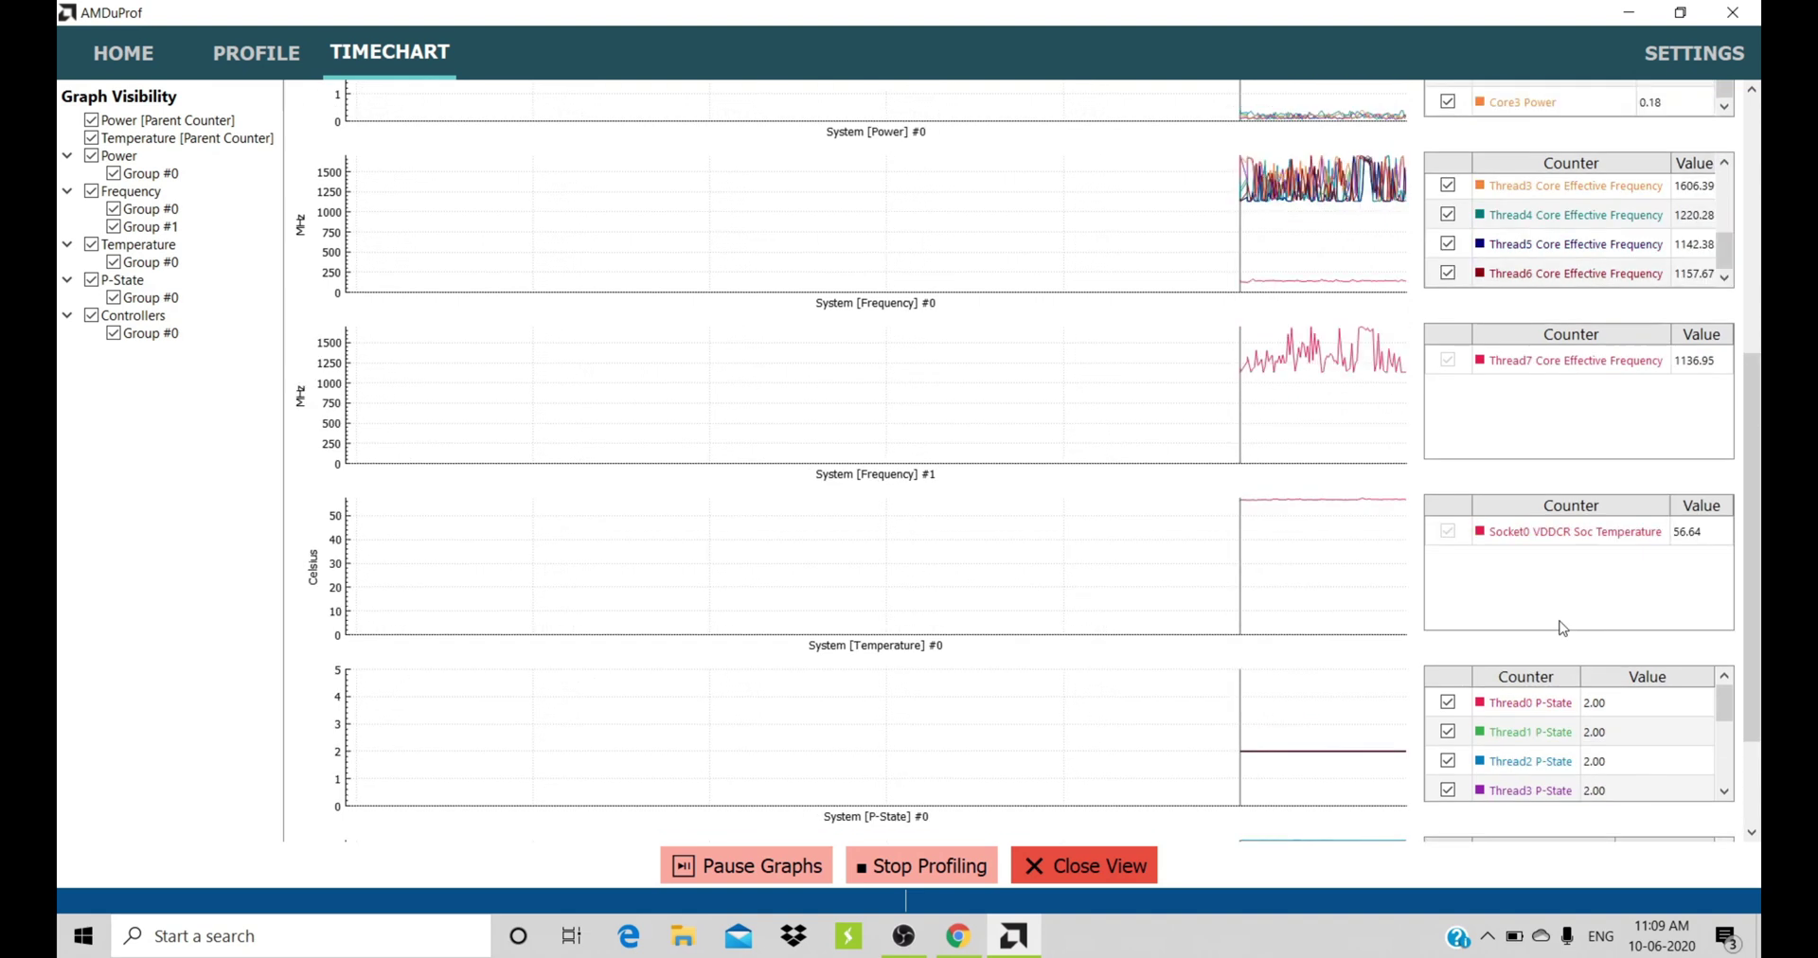
- Minimize AMD uProf, run the downloaded Ryzen Controller Setup 2.2.0.exe and start installing it in C:\Program Files\Ryzen Controller
{"action": "left_click", "coordinate": [1630, 14]}
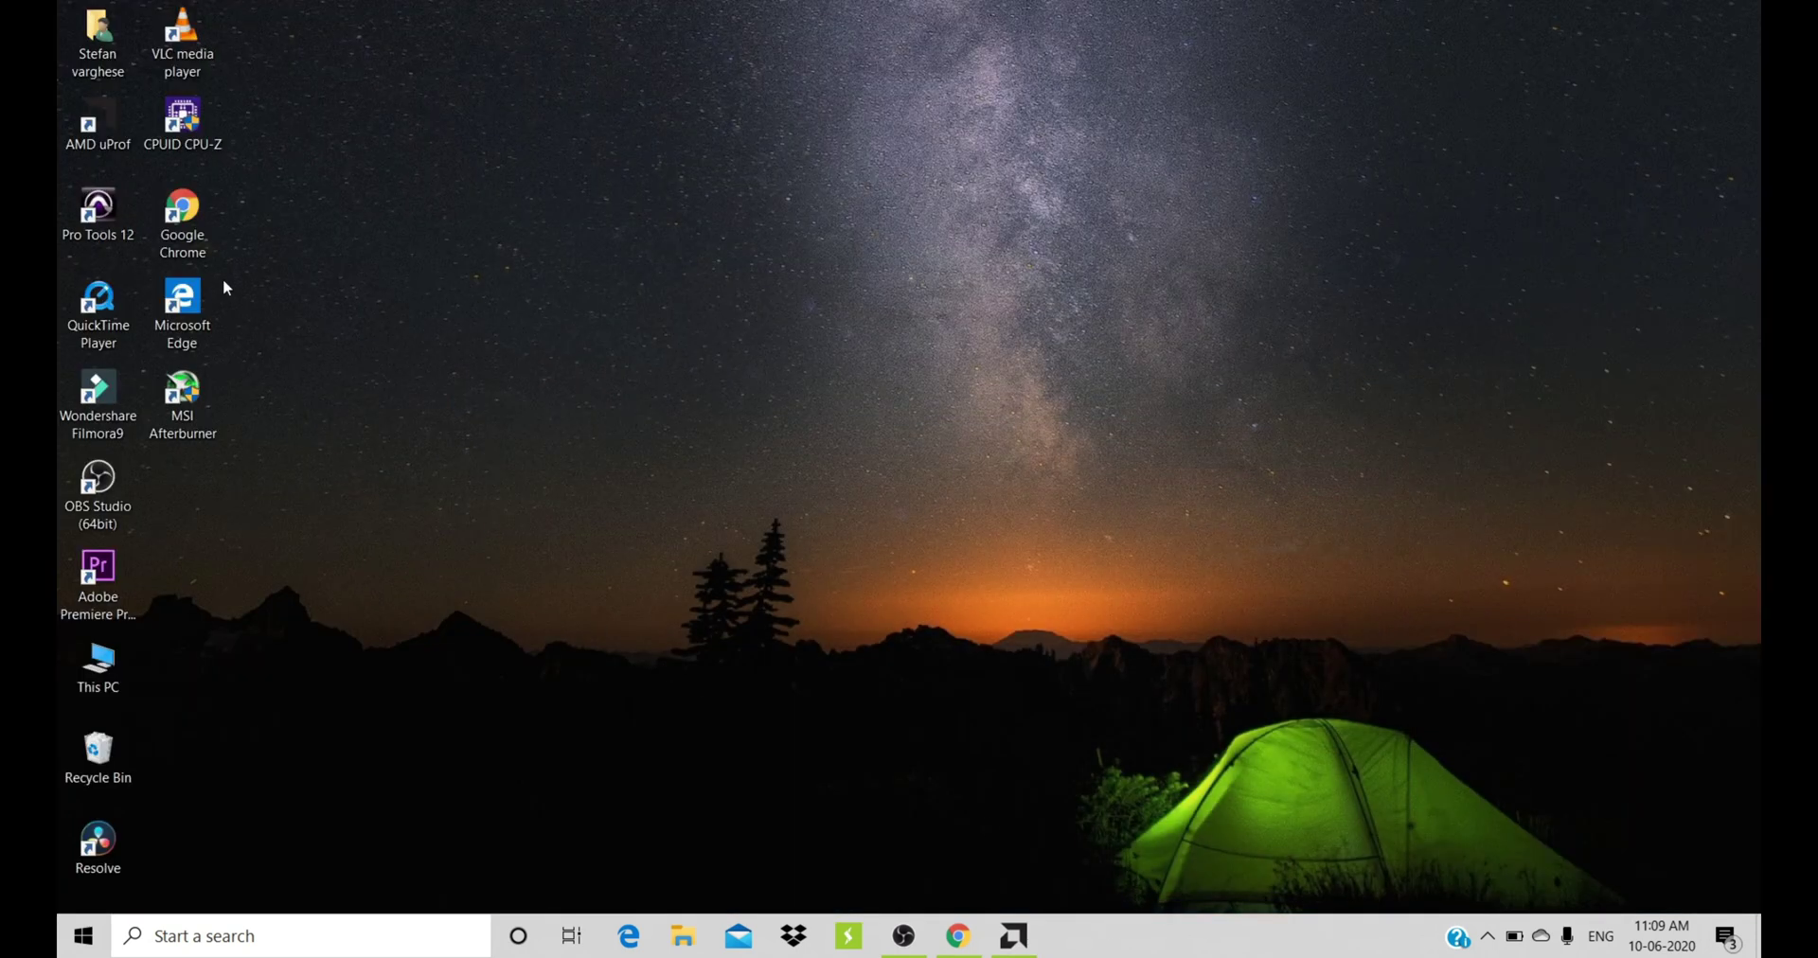
{"action": "left_click", "coordinate": [964, 948]}
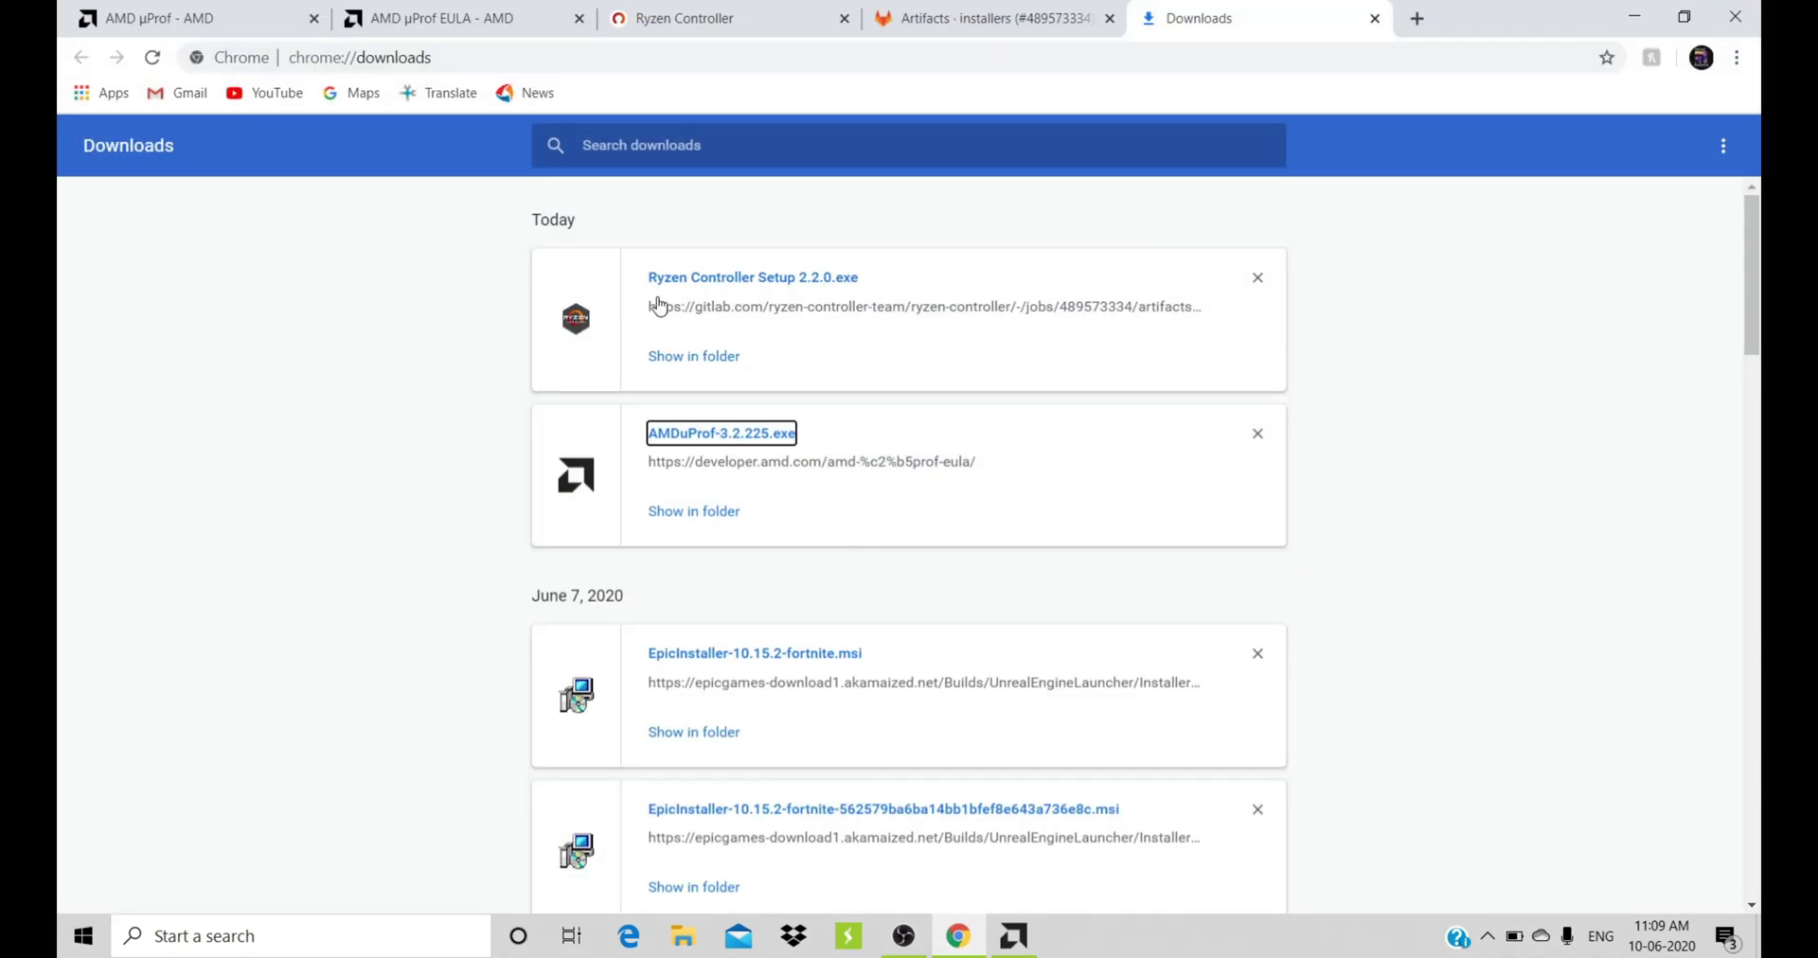
{"action": "left_click", "coordinate": [742, 278]}
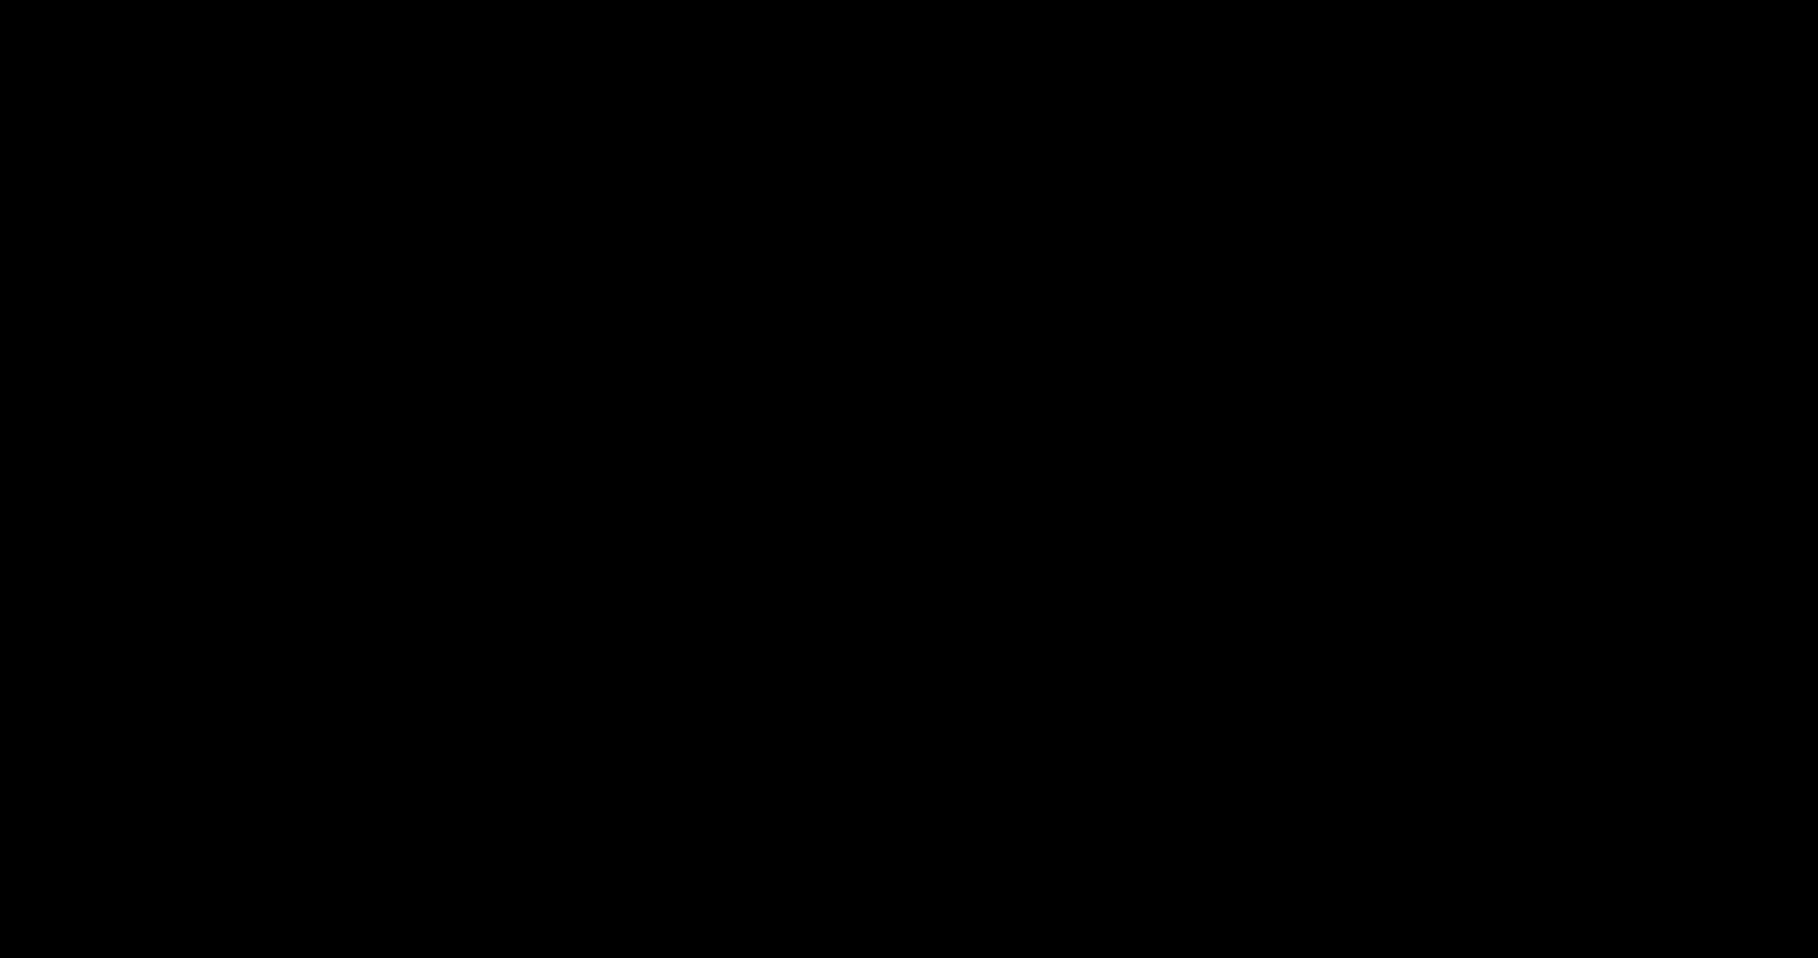
{"action": "left_click", "coordinate": [1094, 631]}
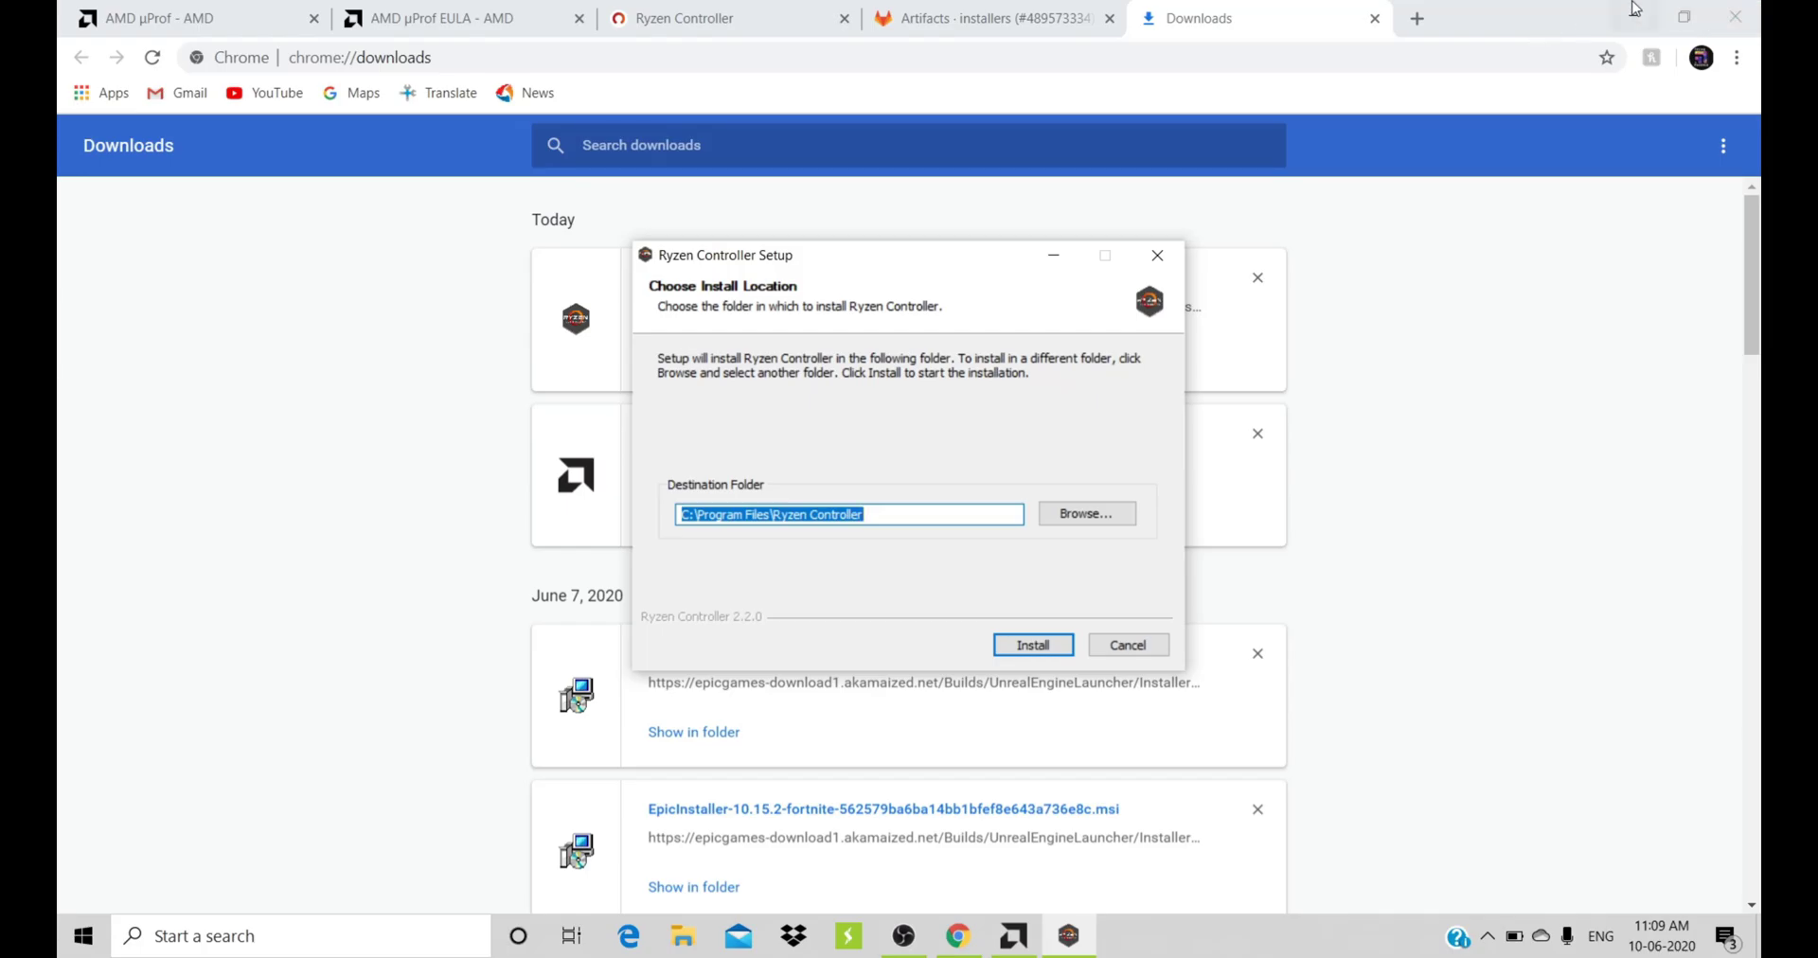
{"action": "left_click", "coordinate": [1635, 14]}
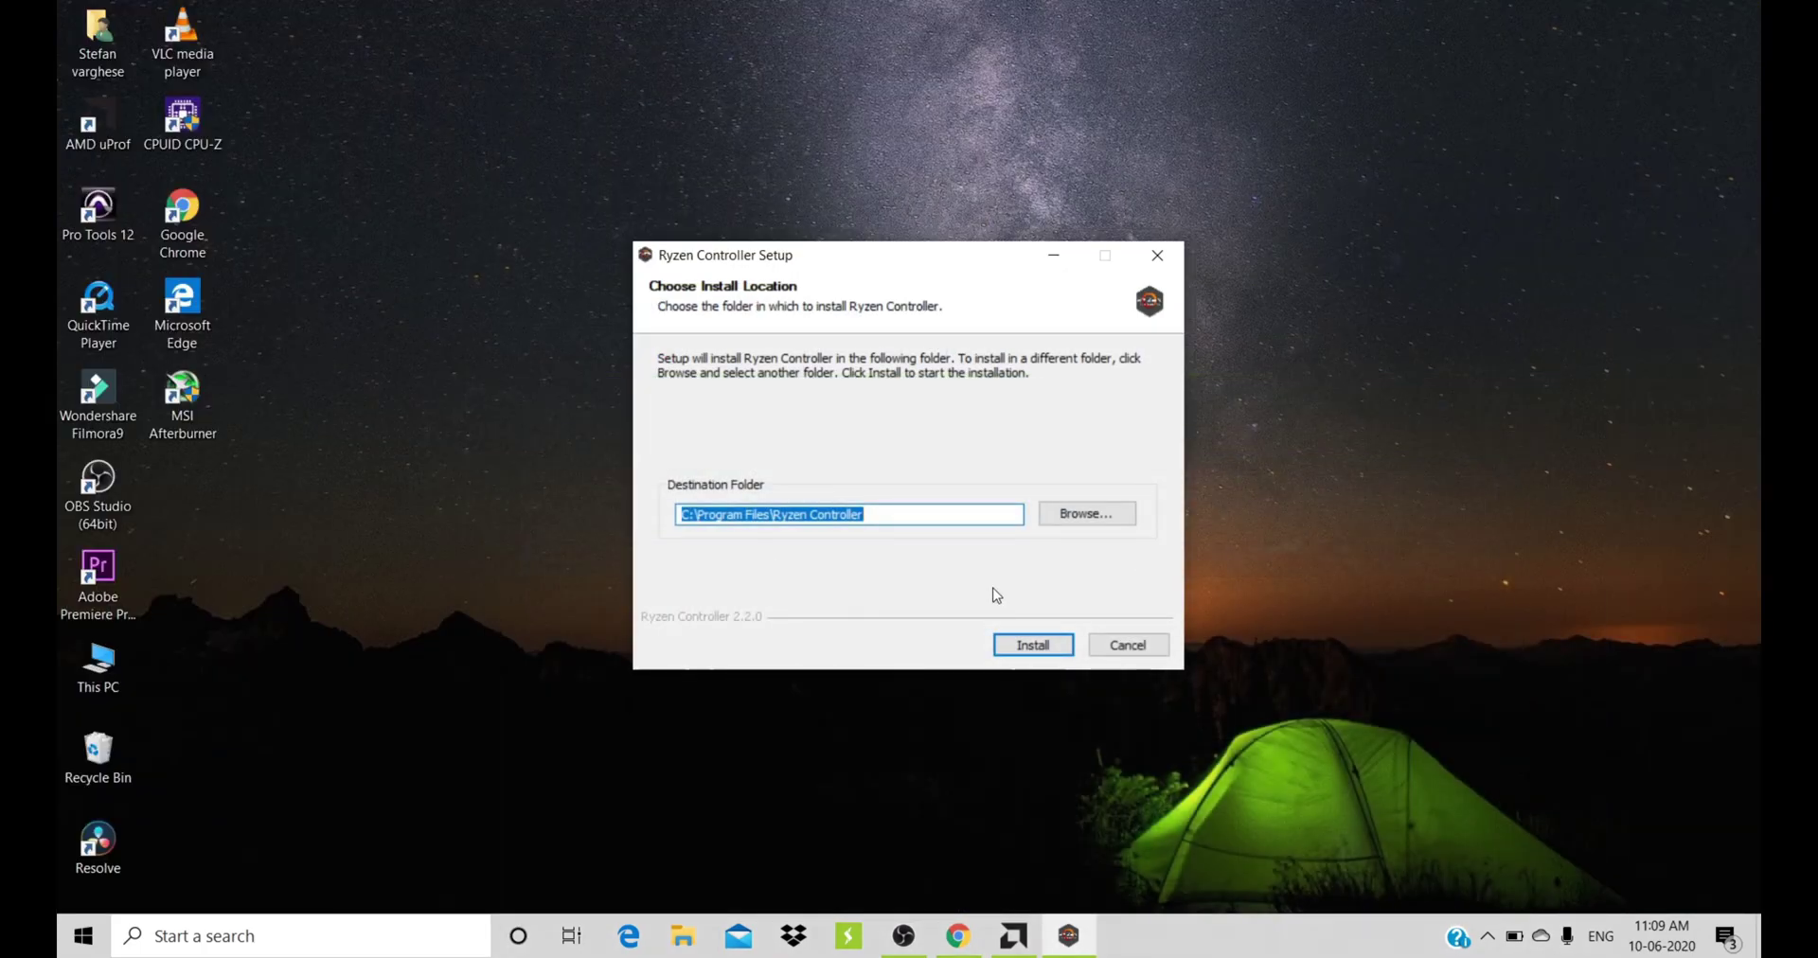
{"action": "left_click", "coordinate": [1042, 644]}
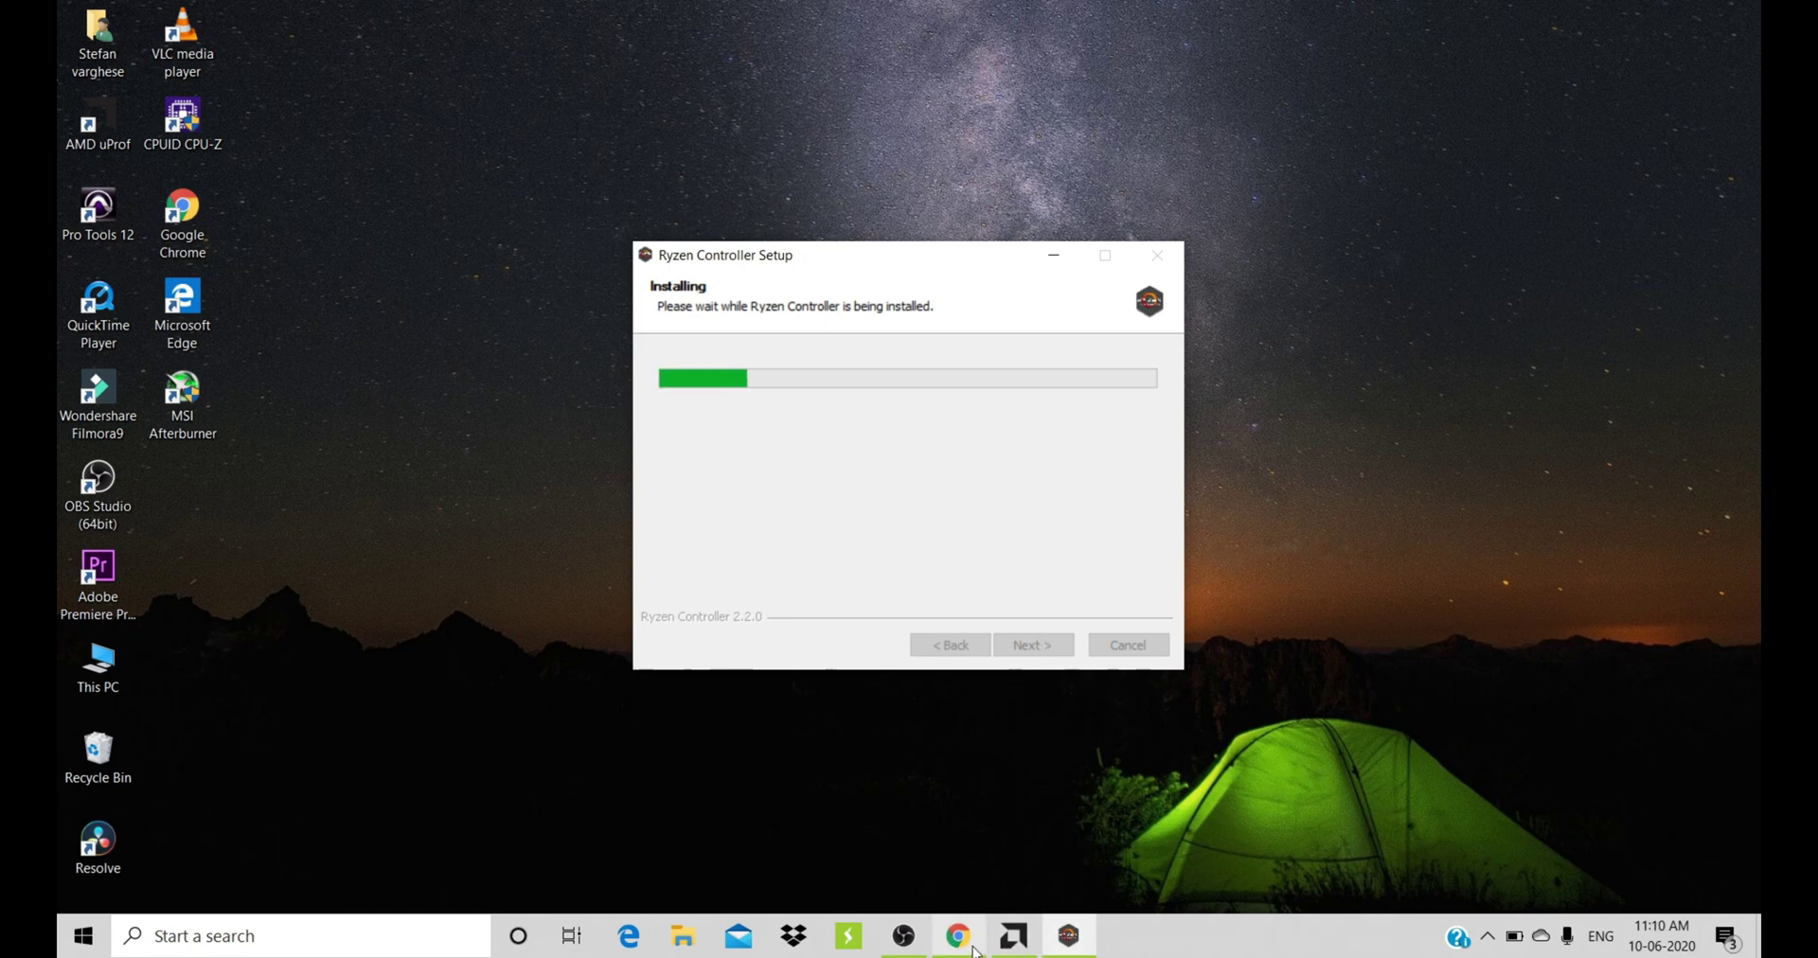
- Close the Chrome downloads window and finish the Ryzen Controller setup with the option to run the program enabled
{"action": "mouse_move", "coordinate": [962, 947]}
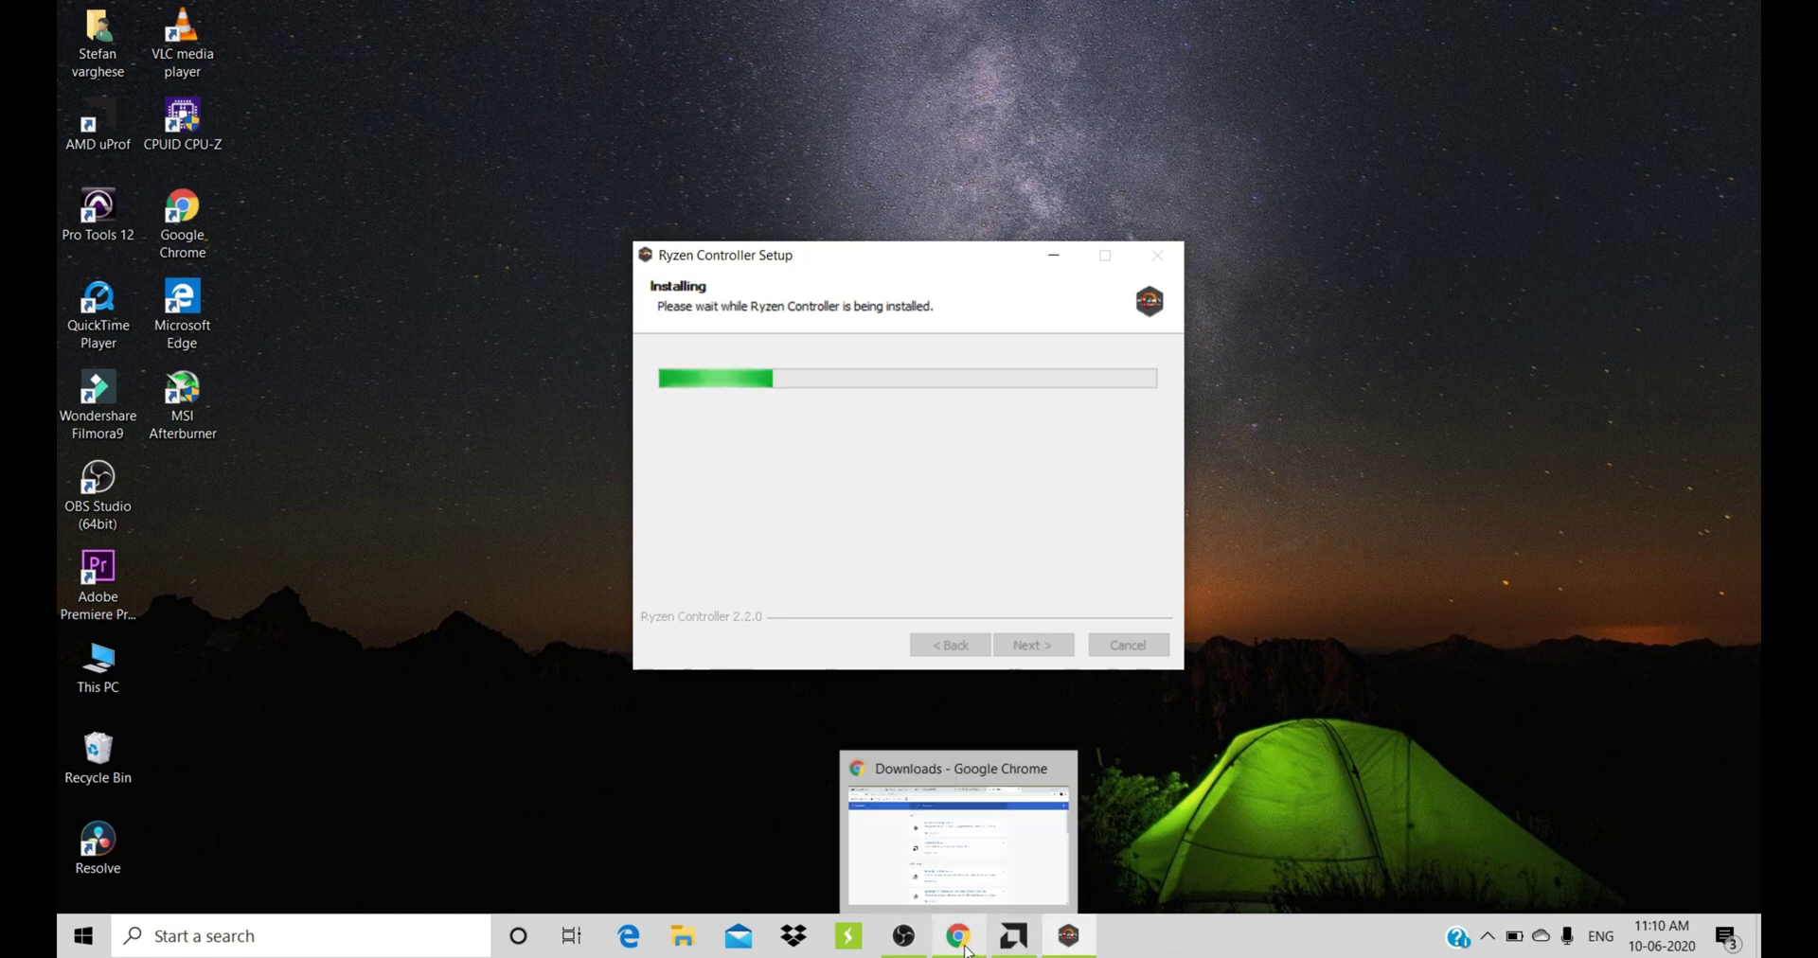
{"action": "left_click", "coordinate": [1062, 768]}
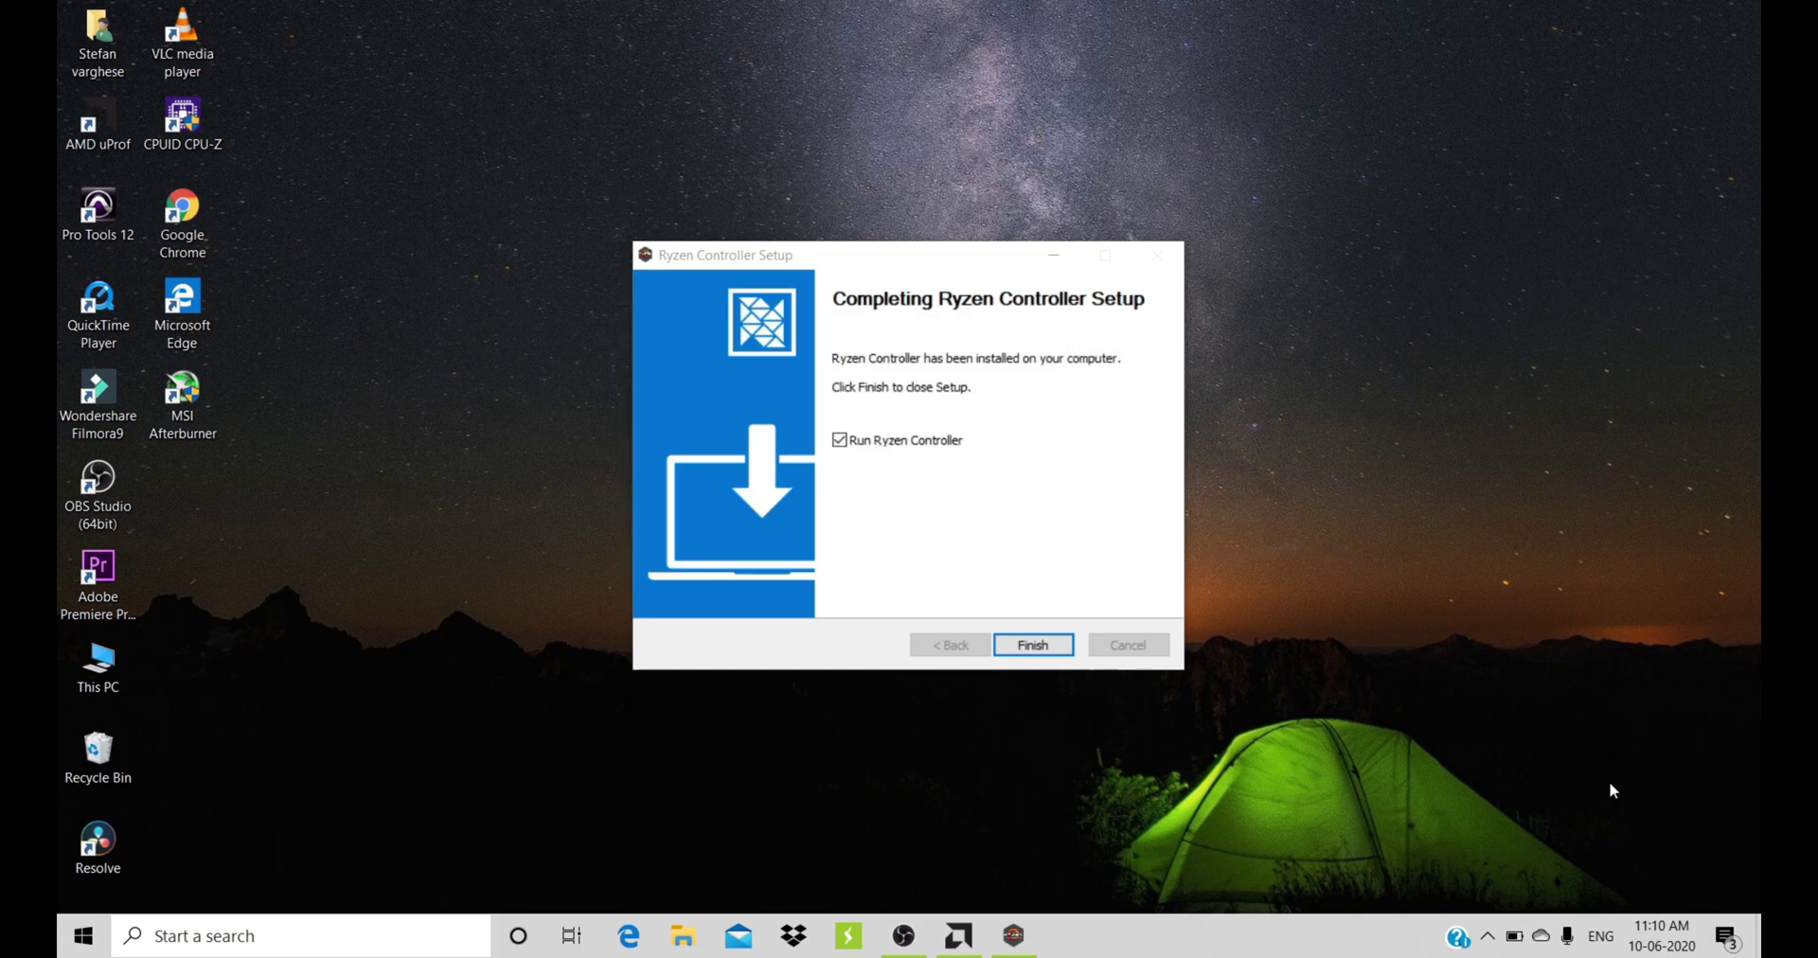
{"action": "left_click", "coordinate": [1048, 649]}
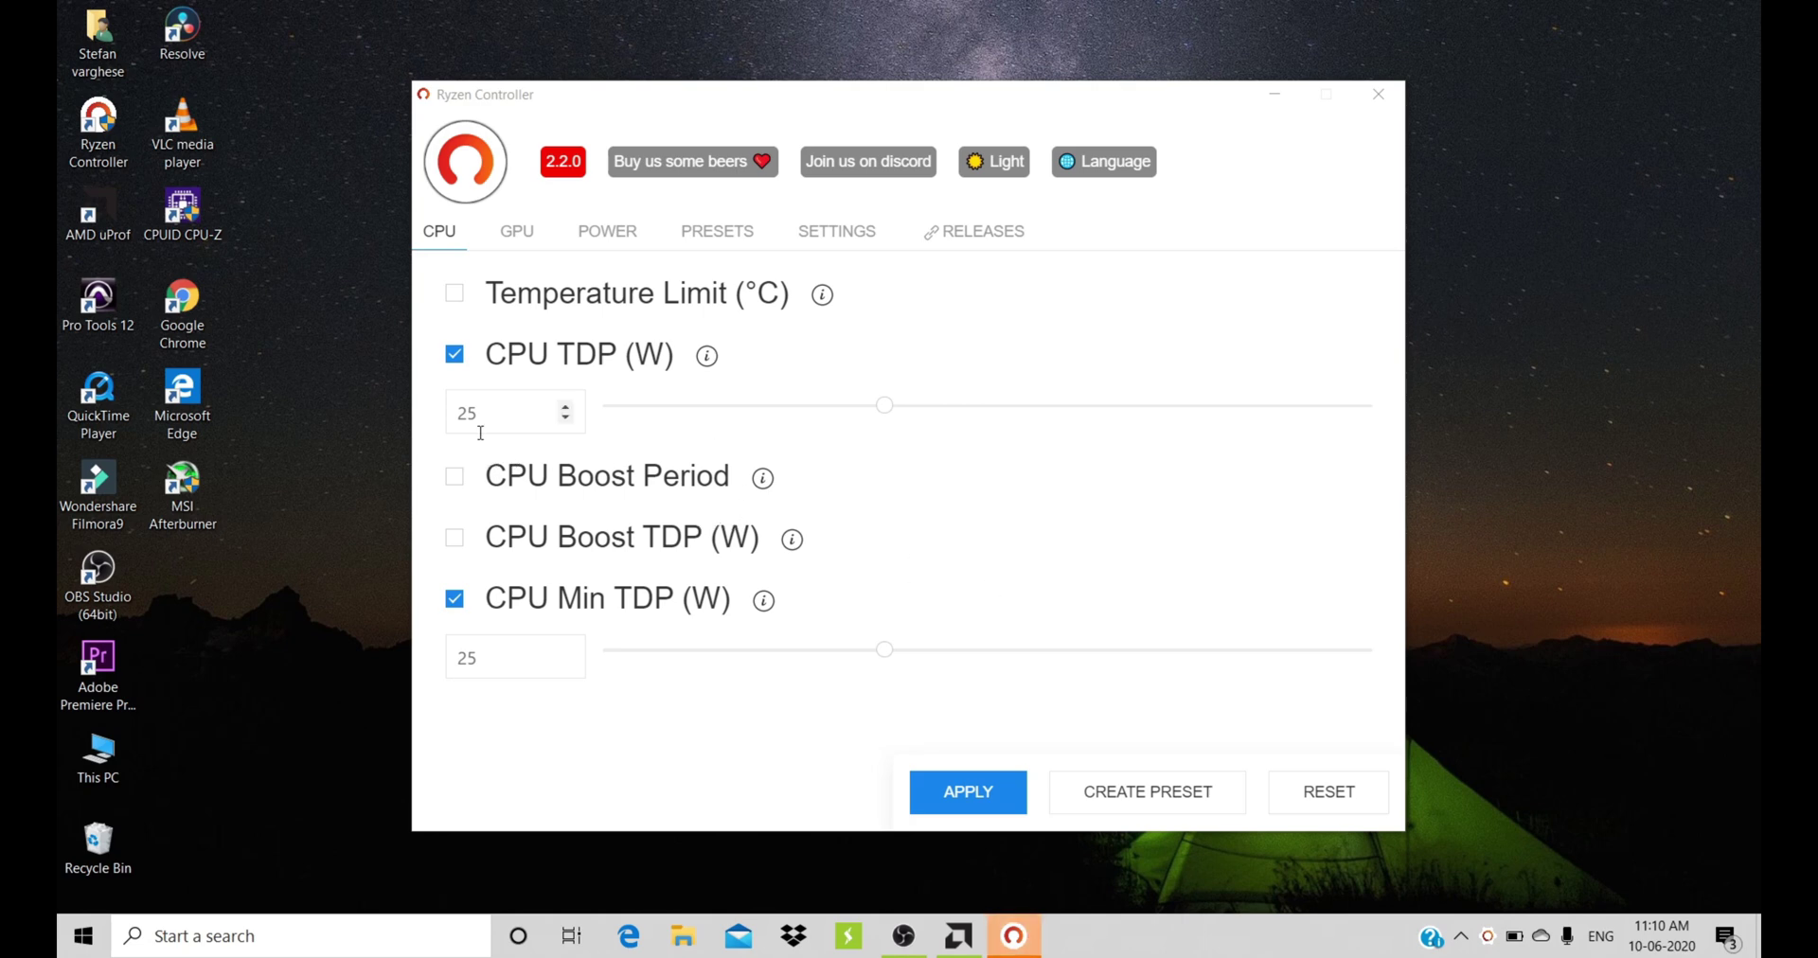
- Open a new Google Chrome window and minimize it
{"action": "double_click", "coordinate": [561, 356]}
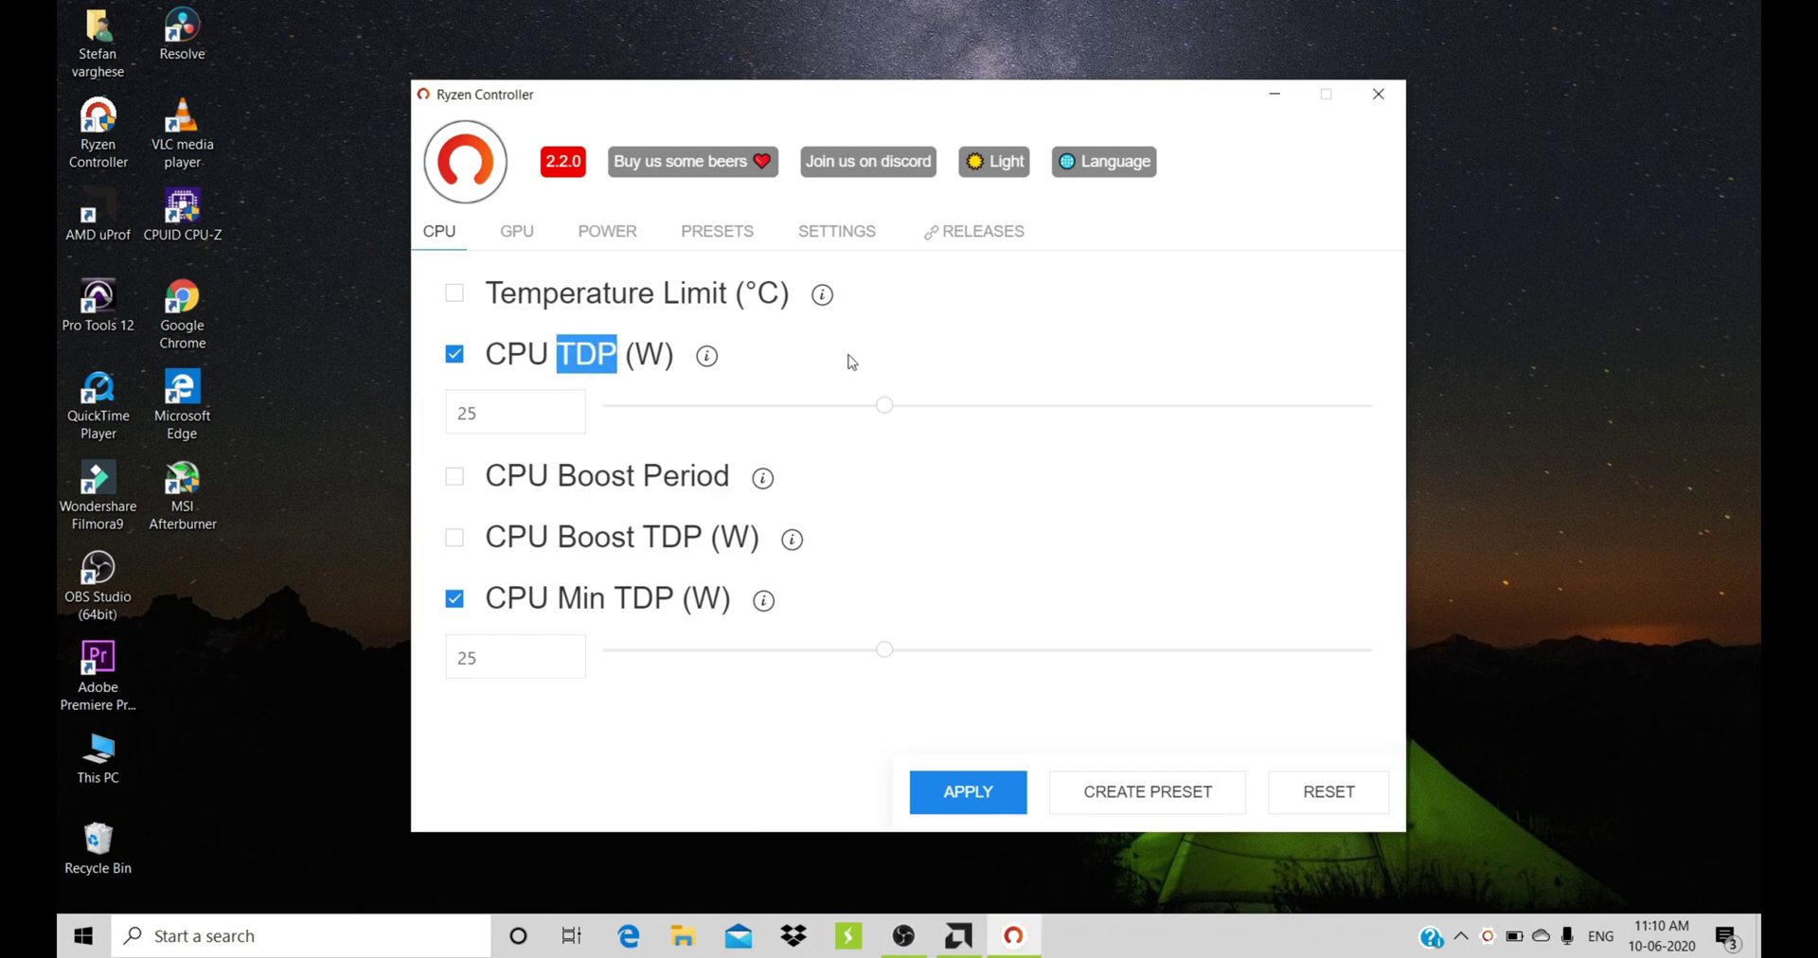
{"action": "left_click", "coordinate": [180, 332]}
{"action": "double_click", "coordinate": [180, 336]}
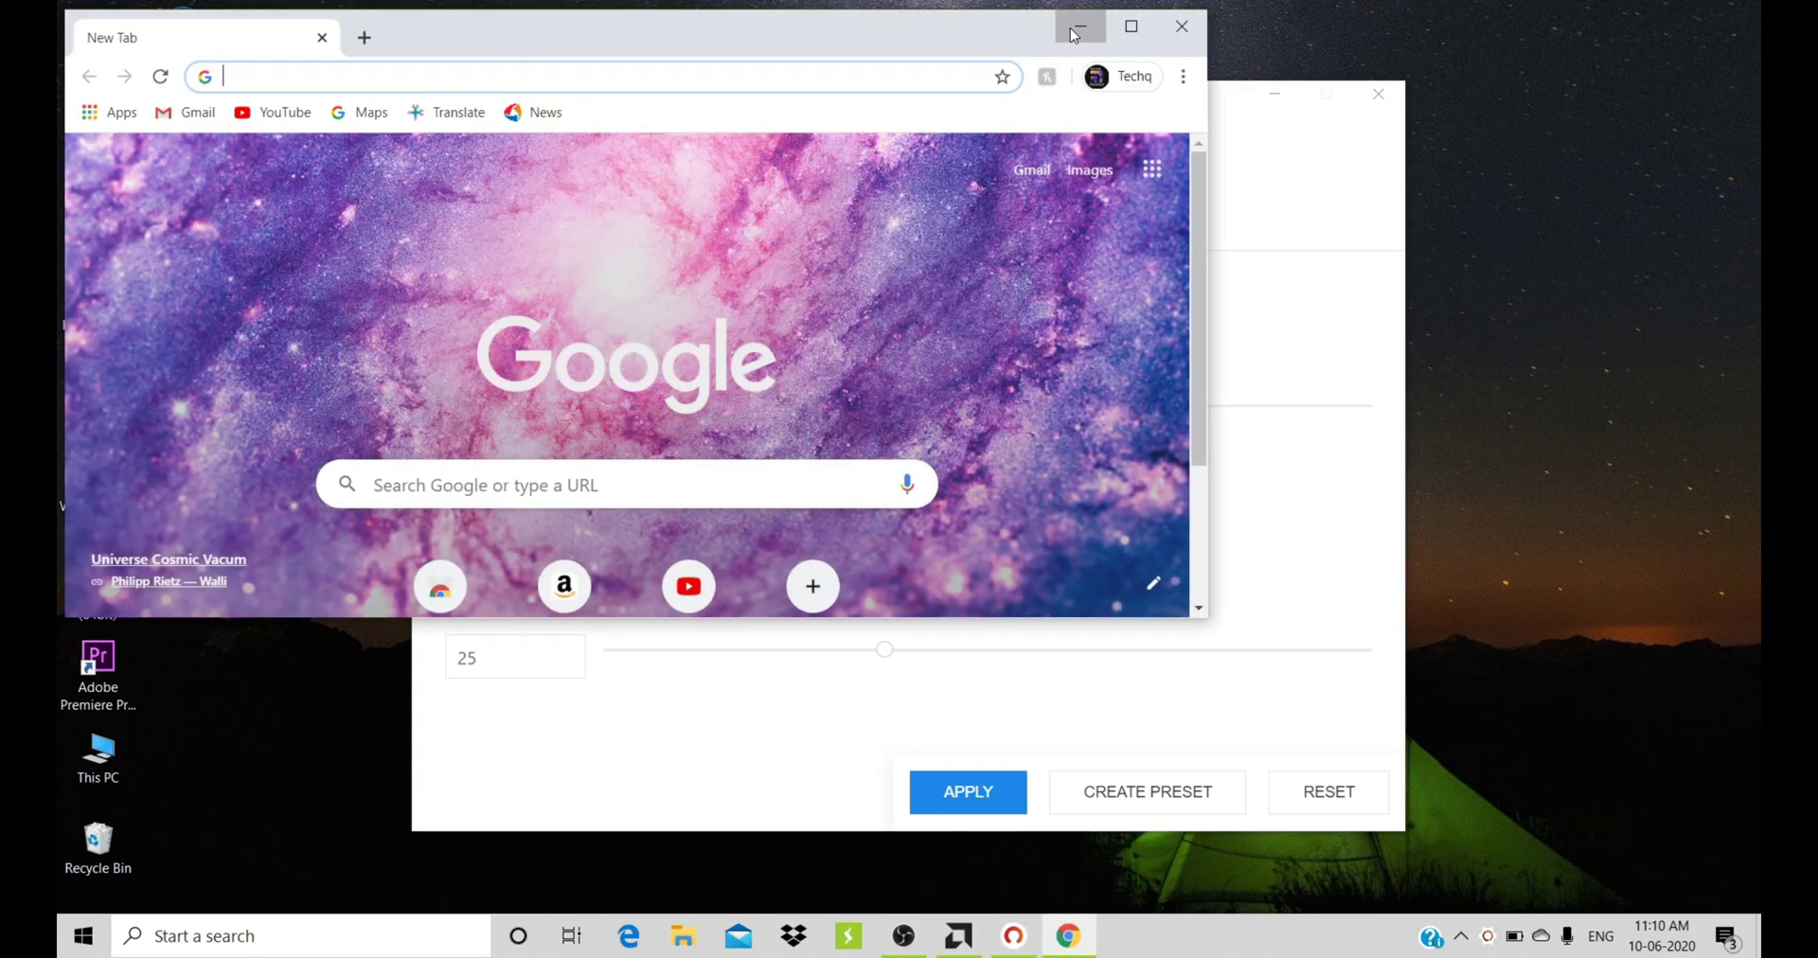
{"action": "left_click", "coordinate": [1080, 25]}
- Open CPU-Z with Ryzen Controller minimized, check the processor's name and Max TDP, and minimize CPU-Z
{"action": "left_click", "coordinate": [181, 214]}
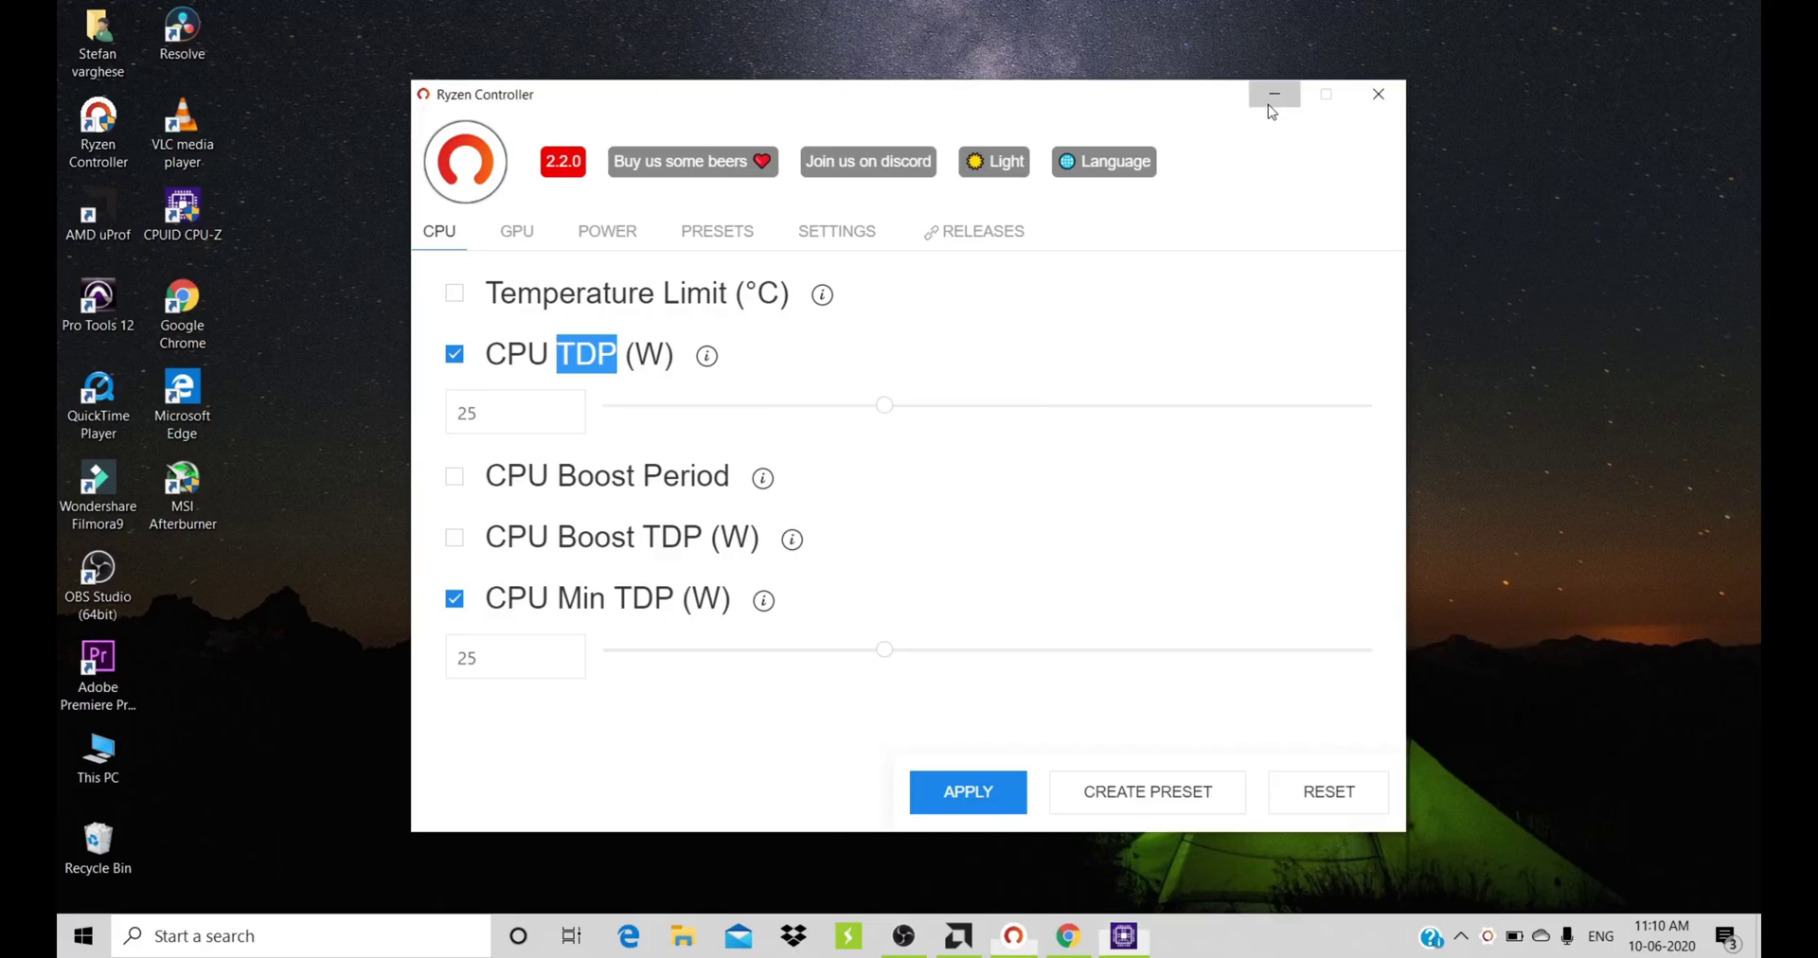
{"action": "left_click", "coordinate": [1267, 100]}
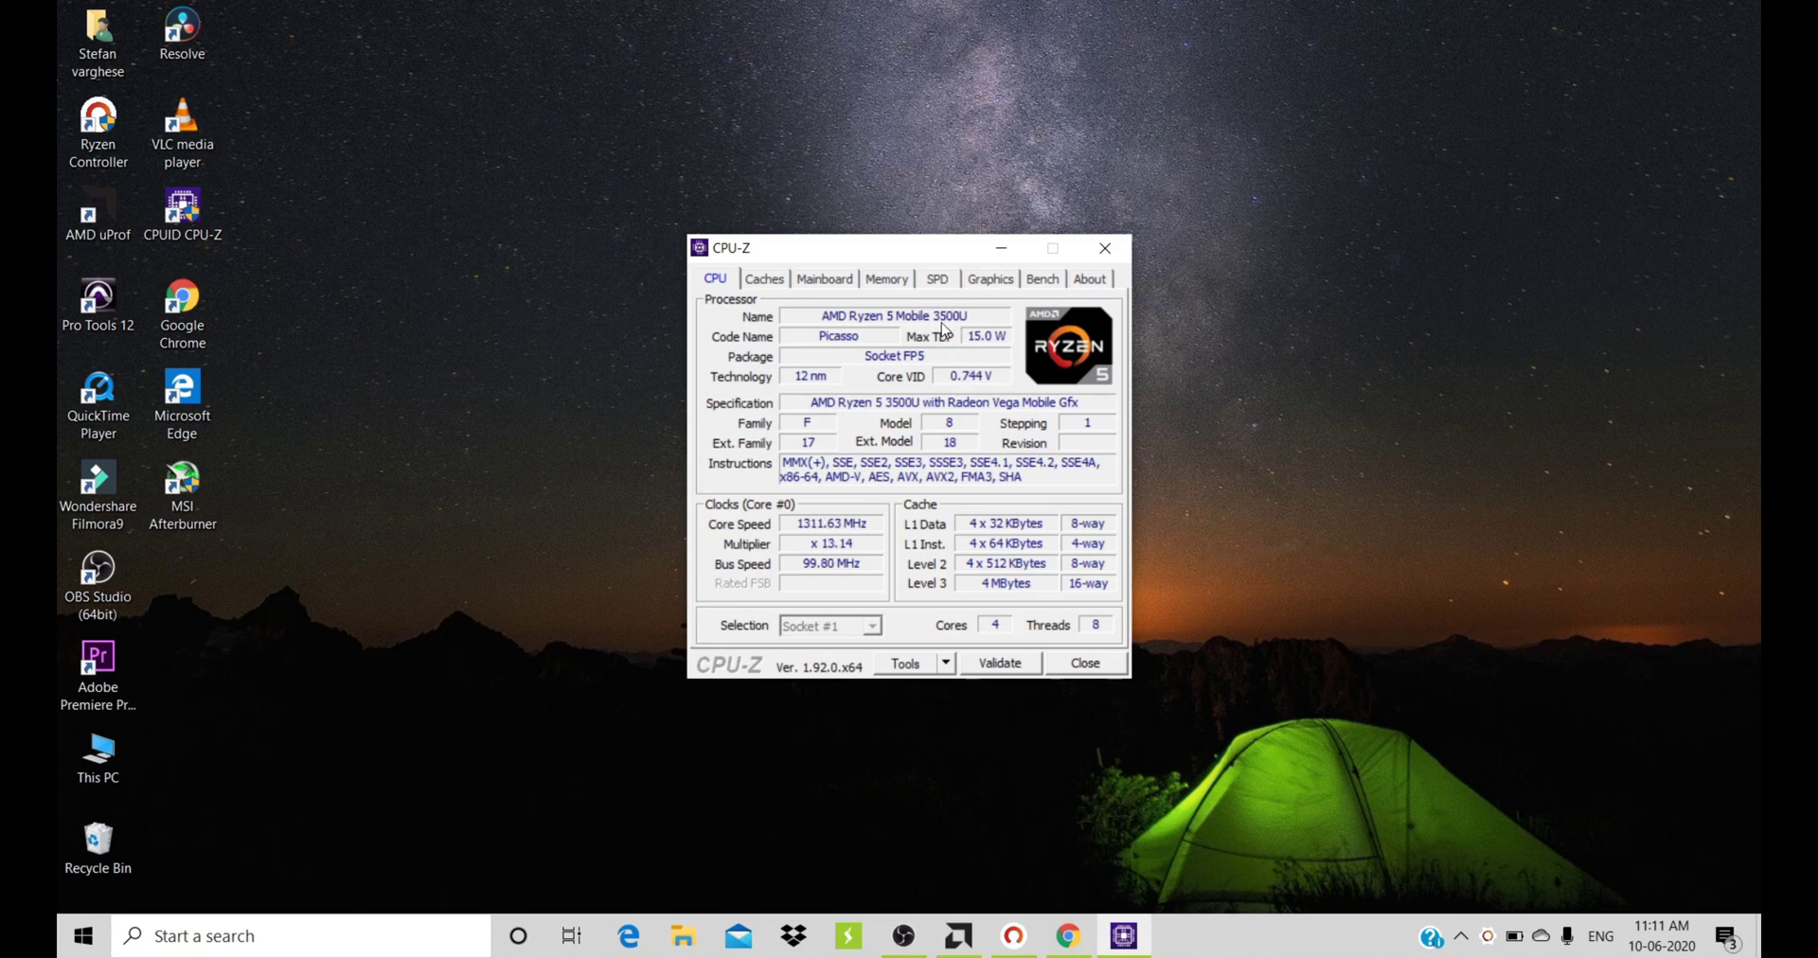
{"action": "left_click", "coordinate": [1014, 249]}
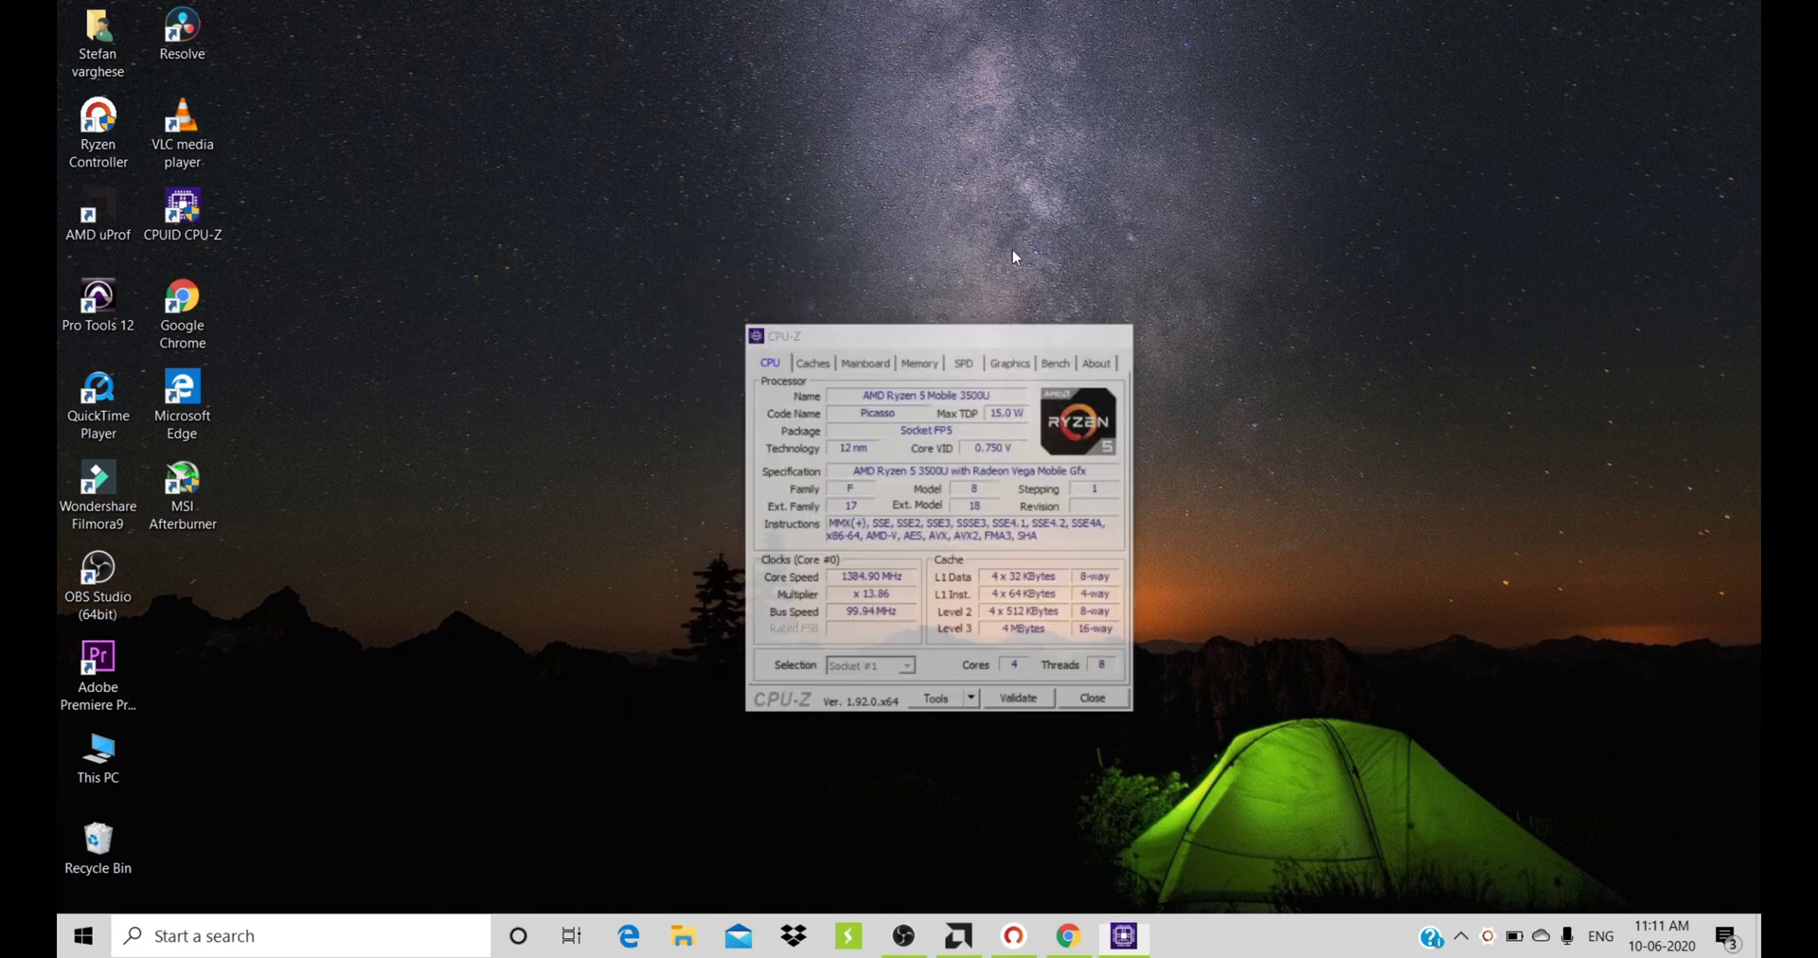
- Switch to Google Chrome, maximize it, search for ryzen 5 3500u and open AMD's product page for the processor
{"action": "left_click", "coordinate": [1068, 937]}
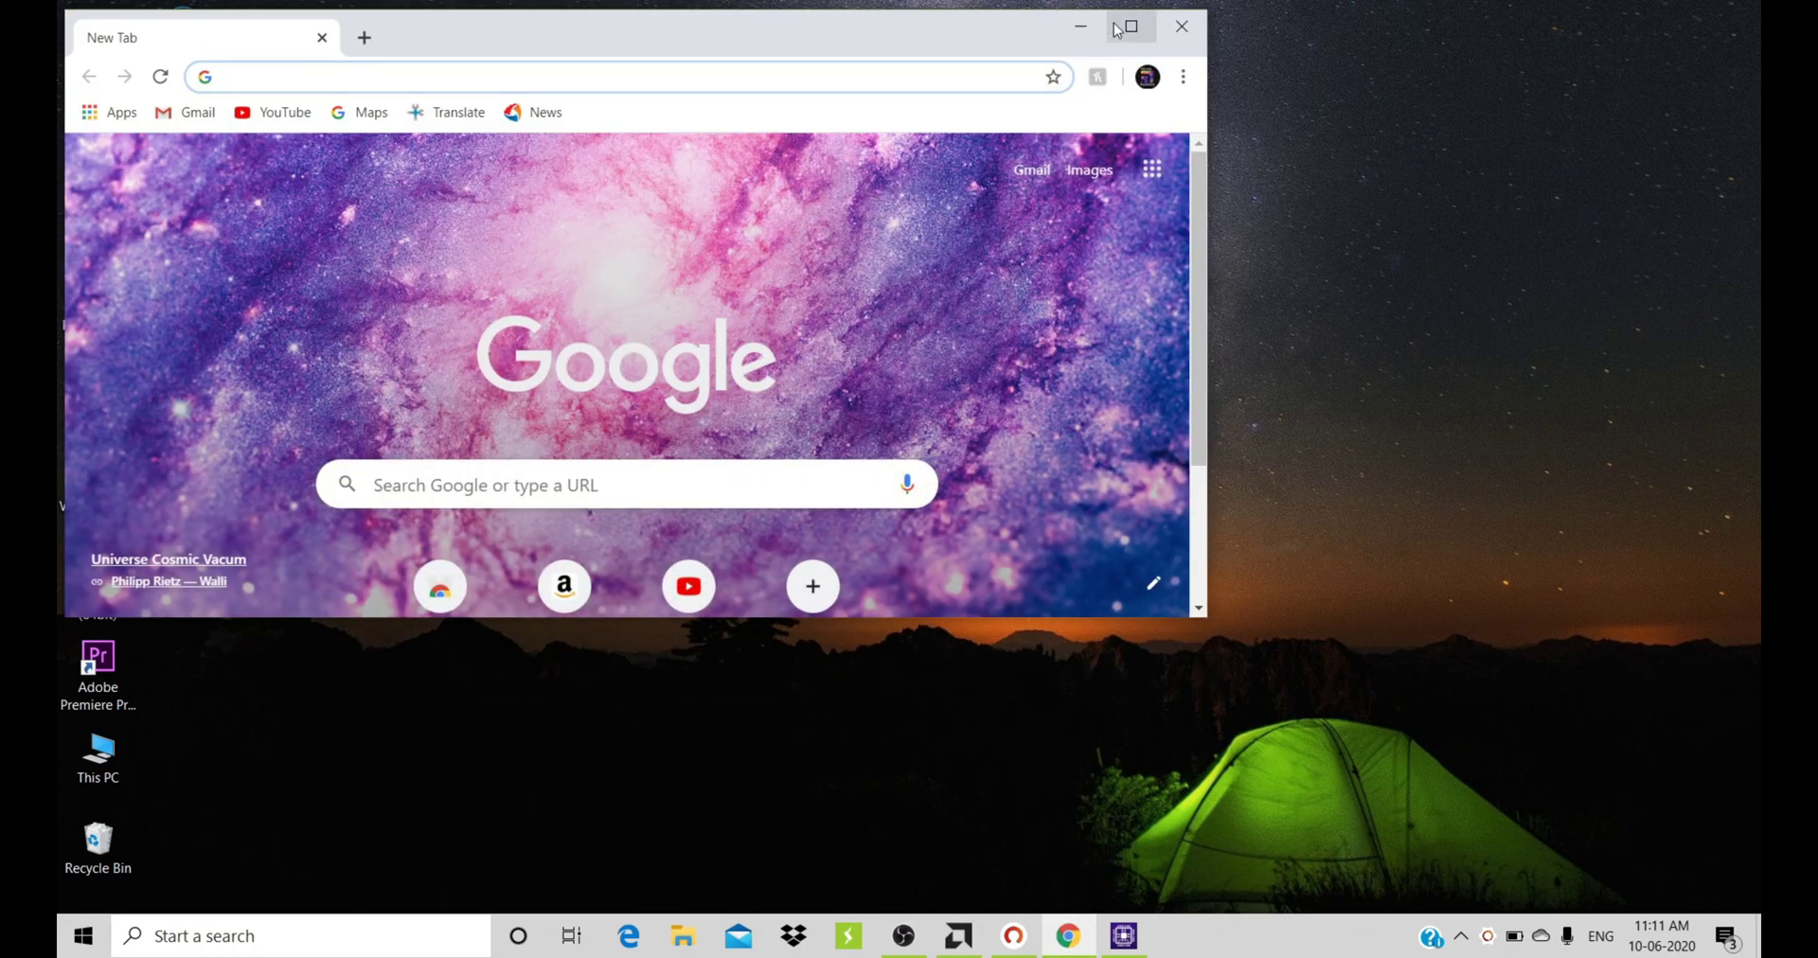
{"action": "left_click", "coordinate": [1116, 29]}
{"action": "type", "text": "ryz"}
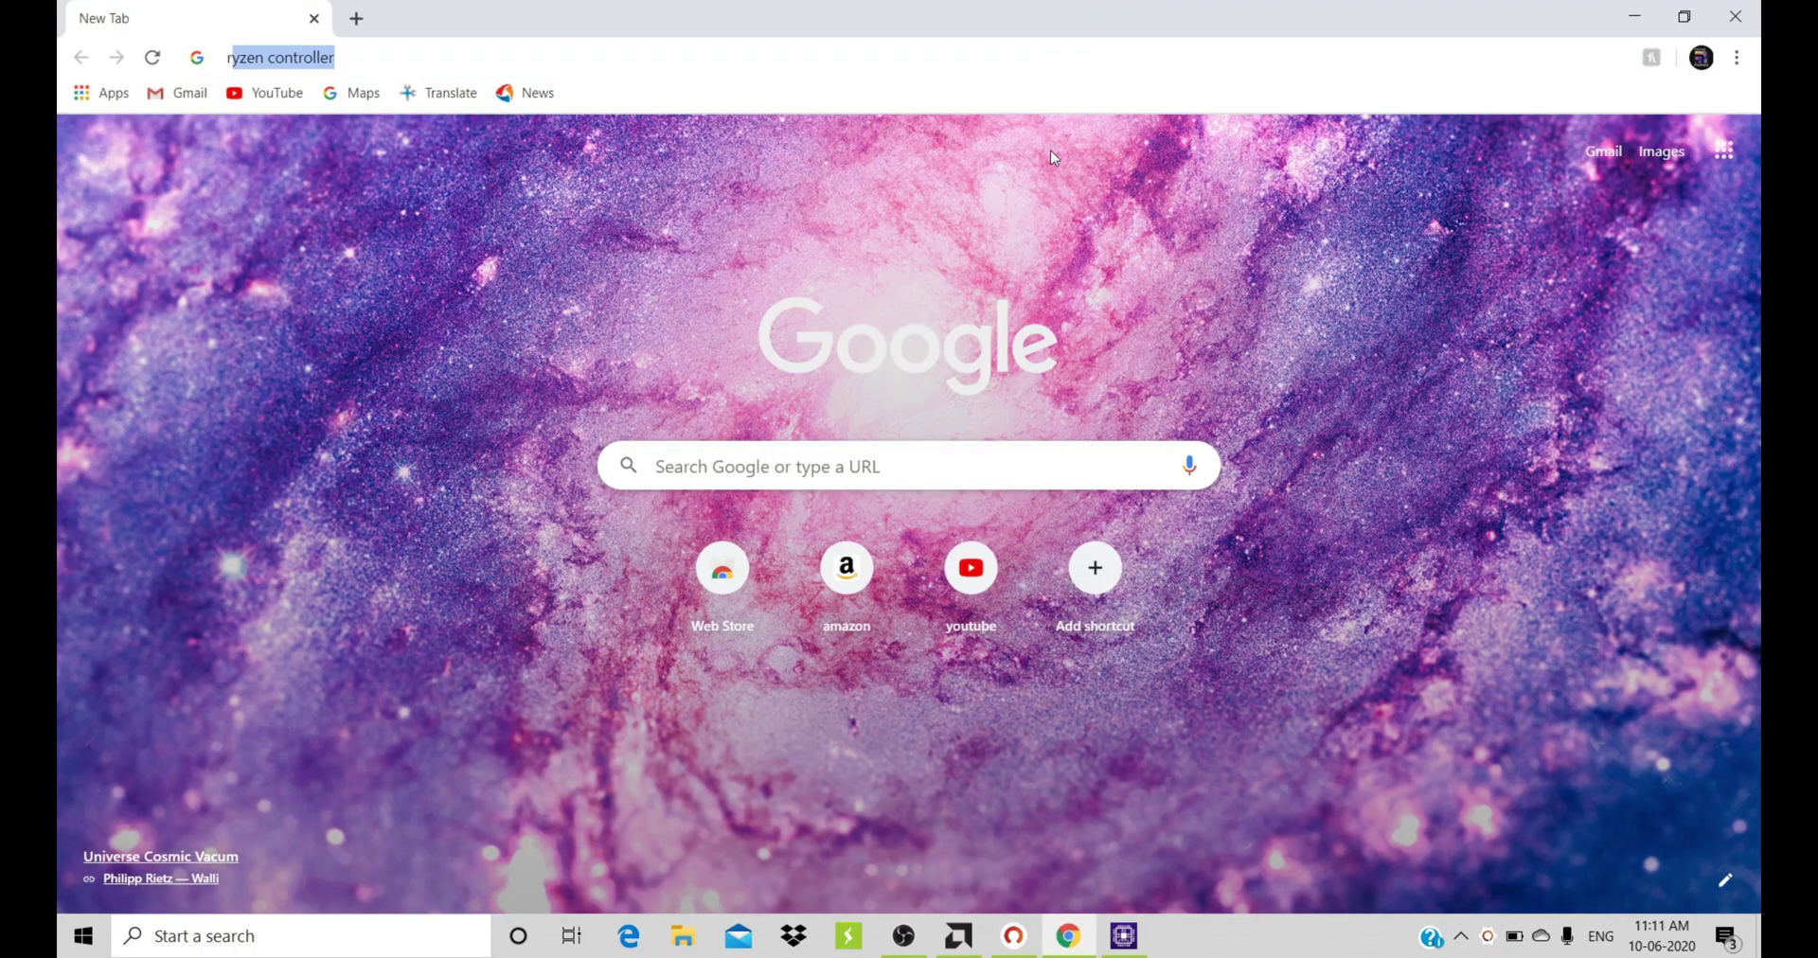
{"action": "type", "text": "en"}
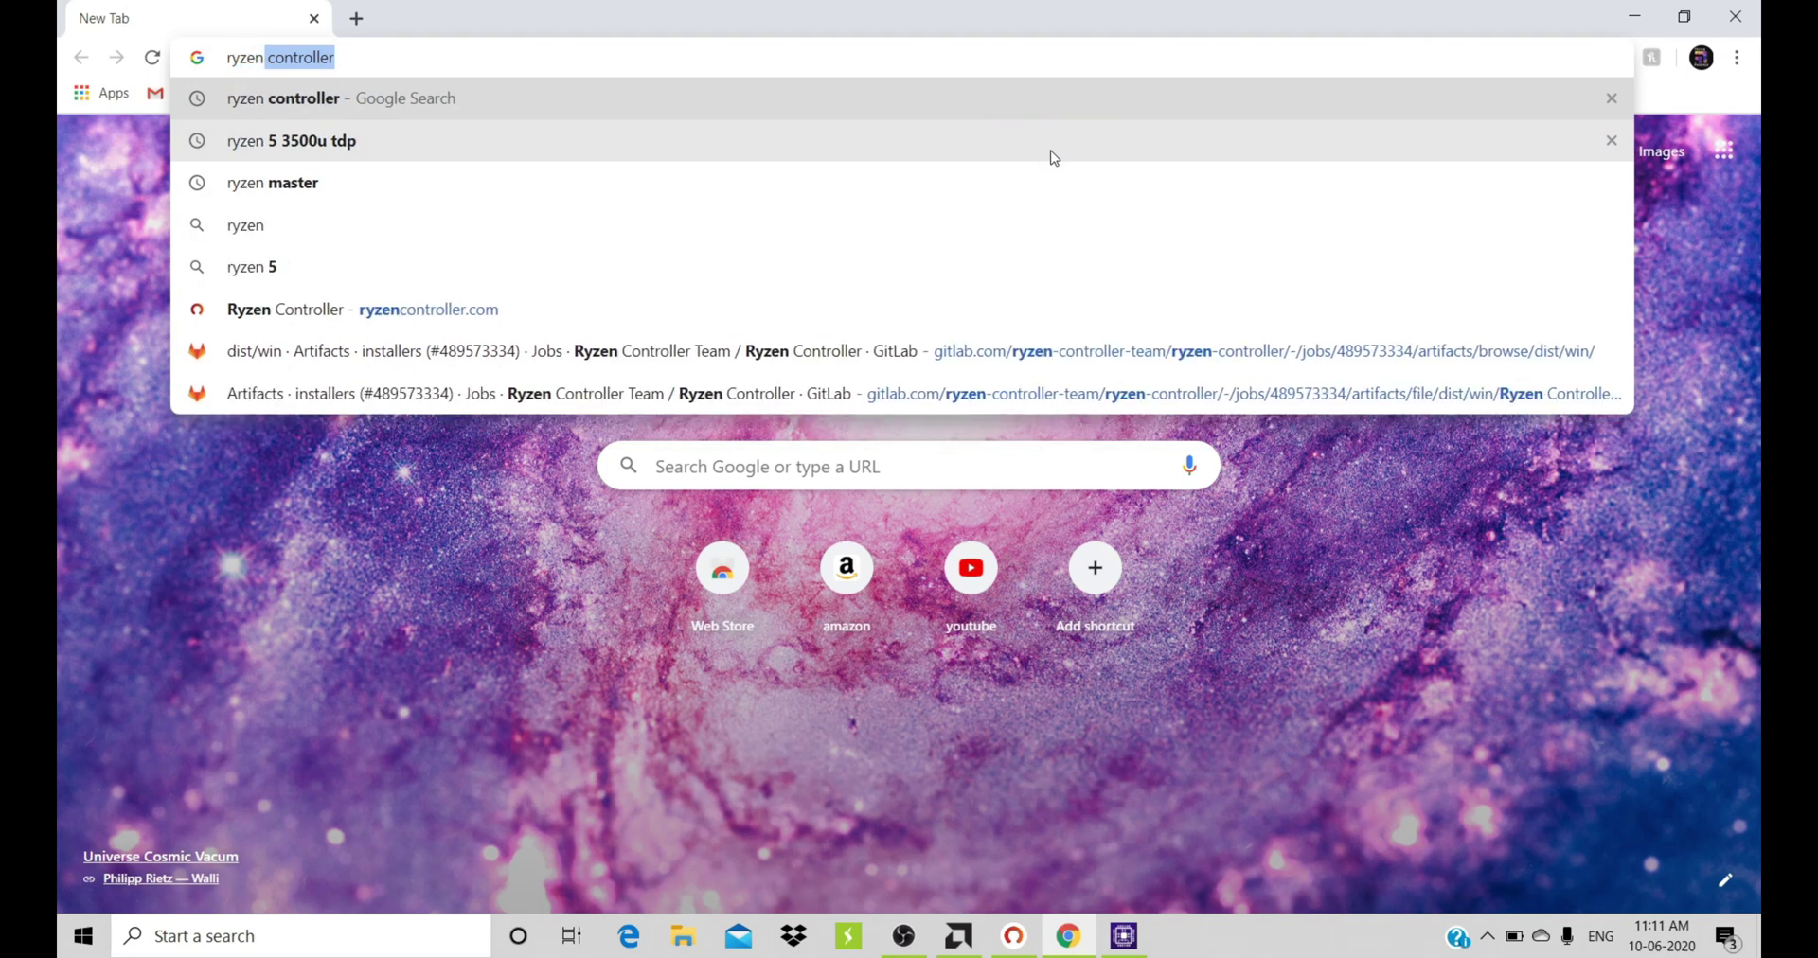
{"action": "type", "text": "5 3"}
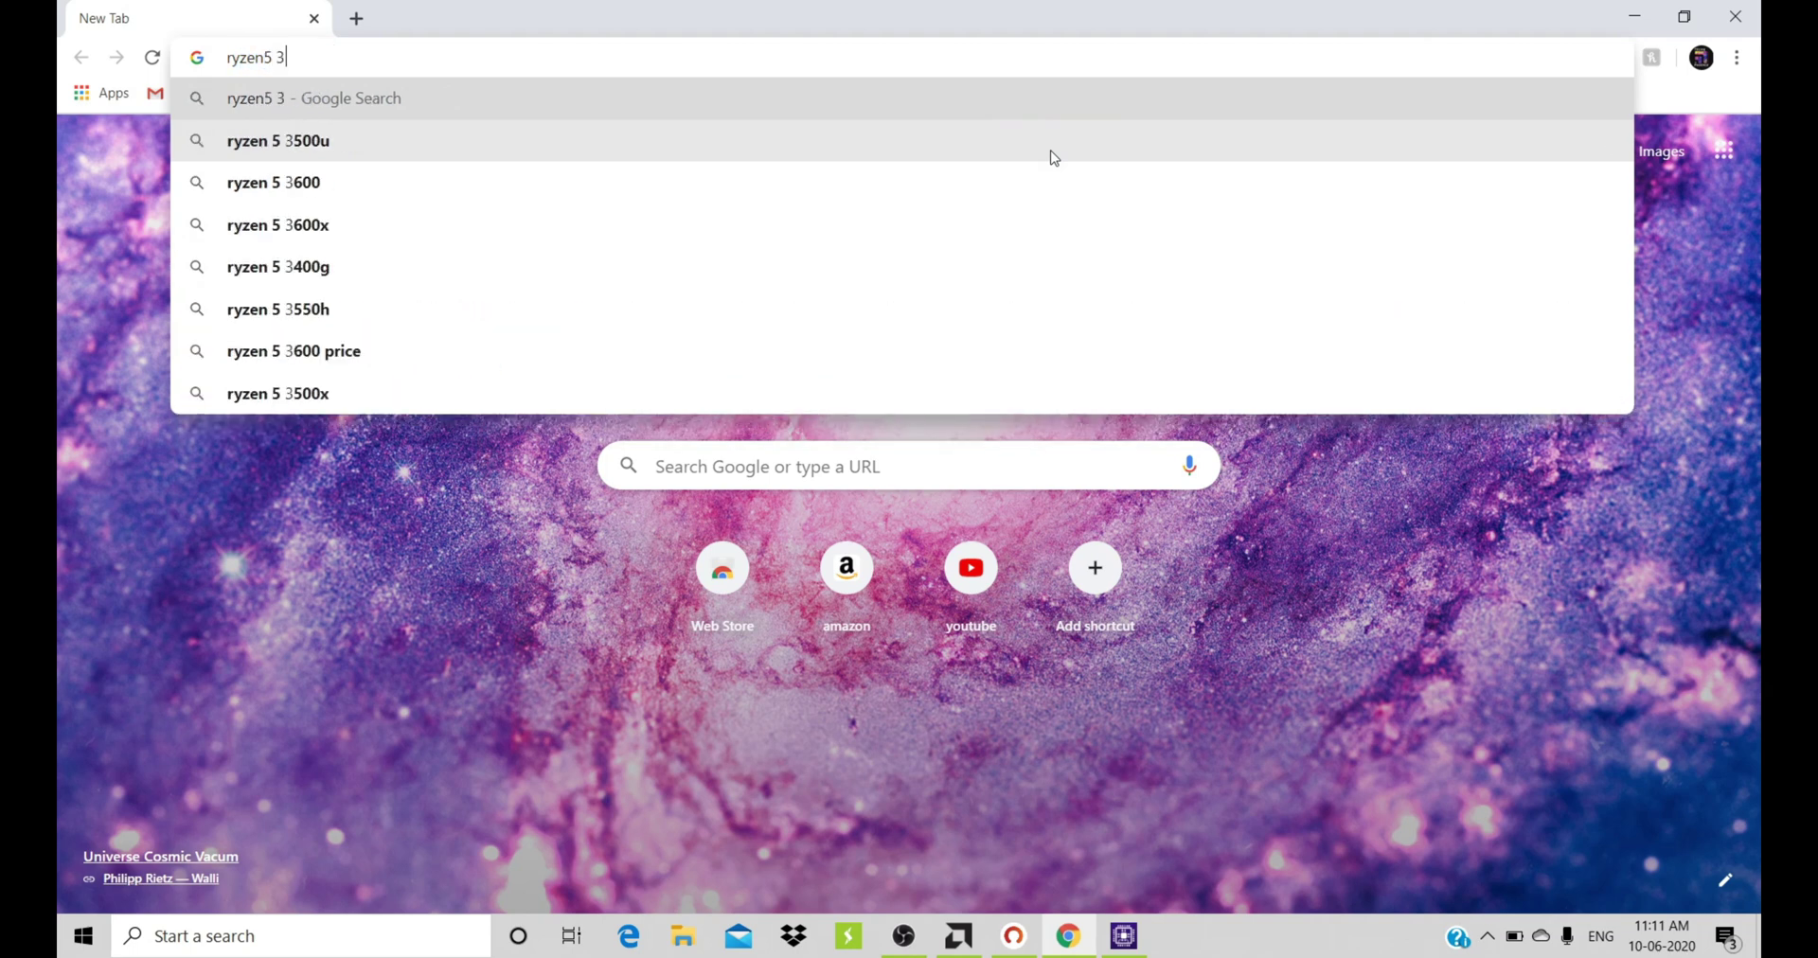
{"action": "type", "text": "50"}
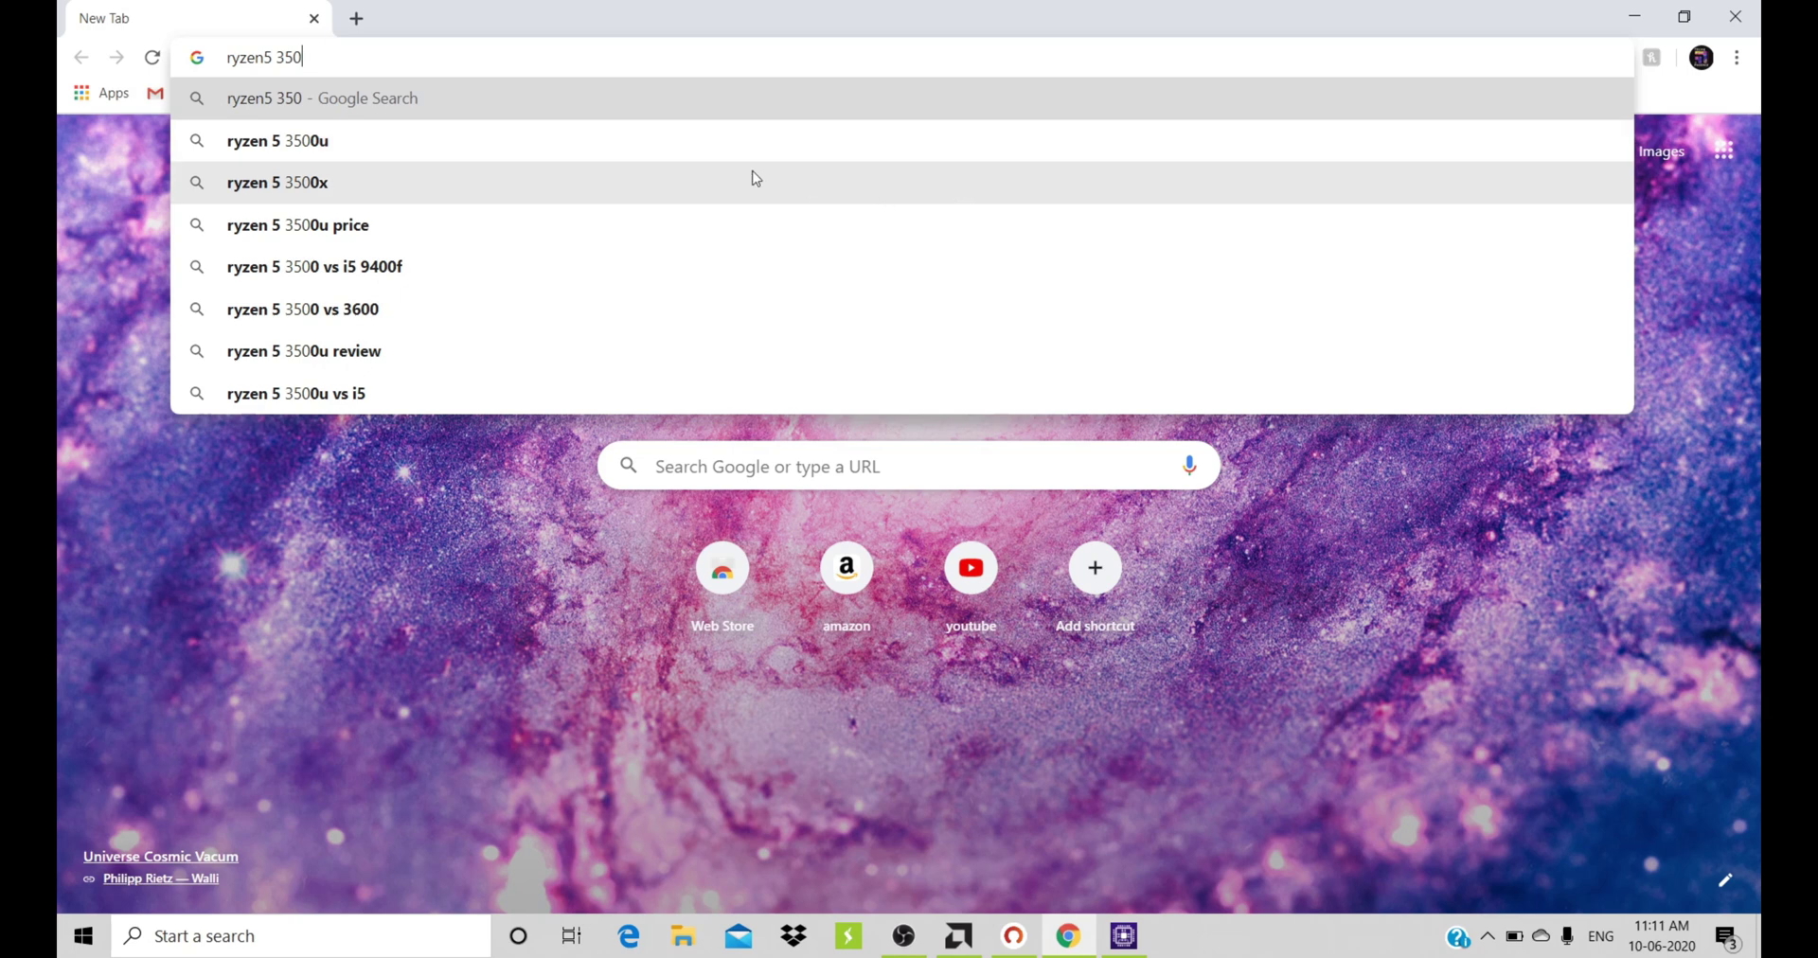
{"action": "left_click", "coordinate": [332, 140]}
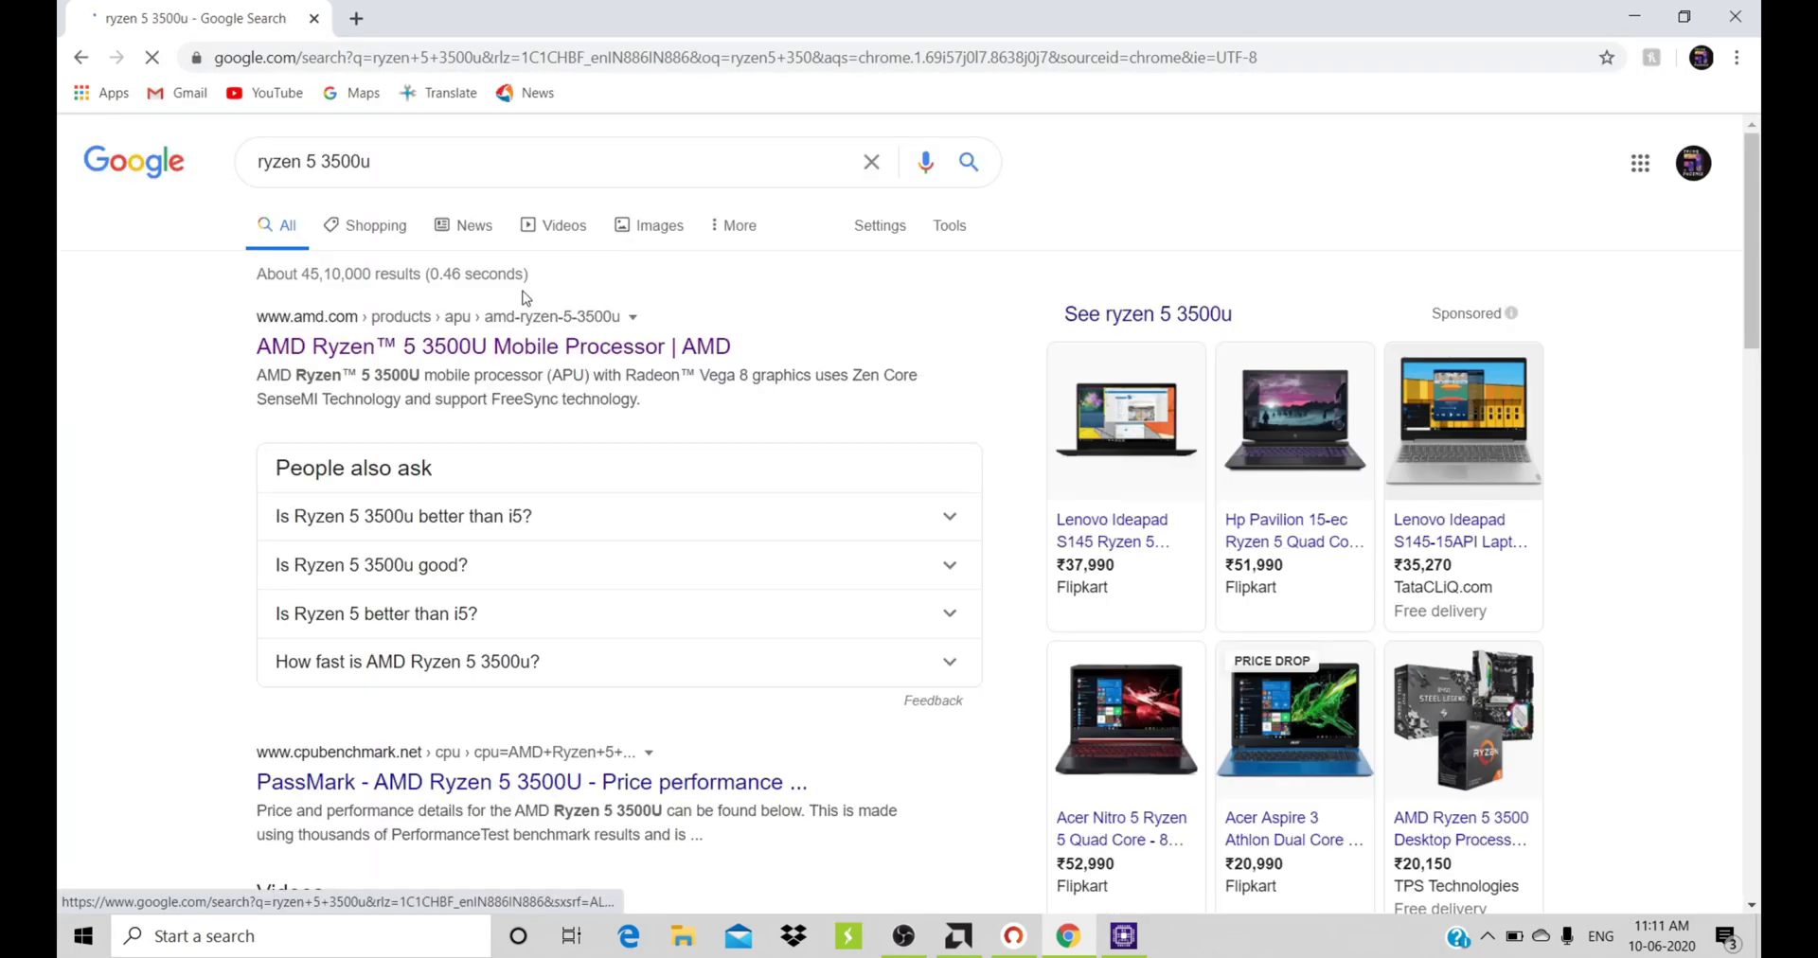
{"action": "left_click", "coordinate": [500, 347]}
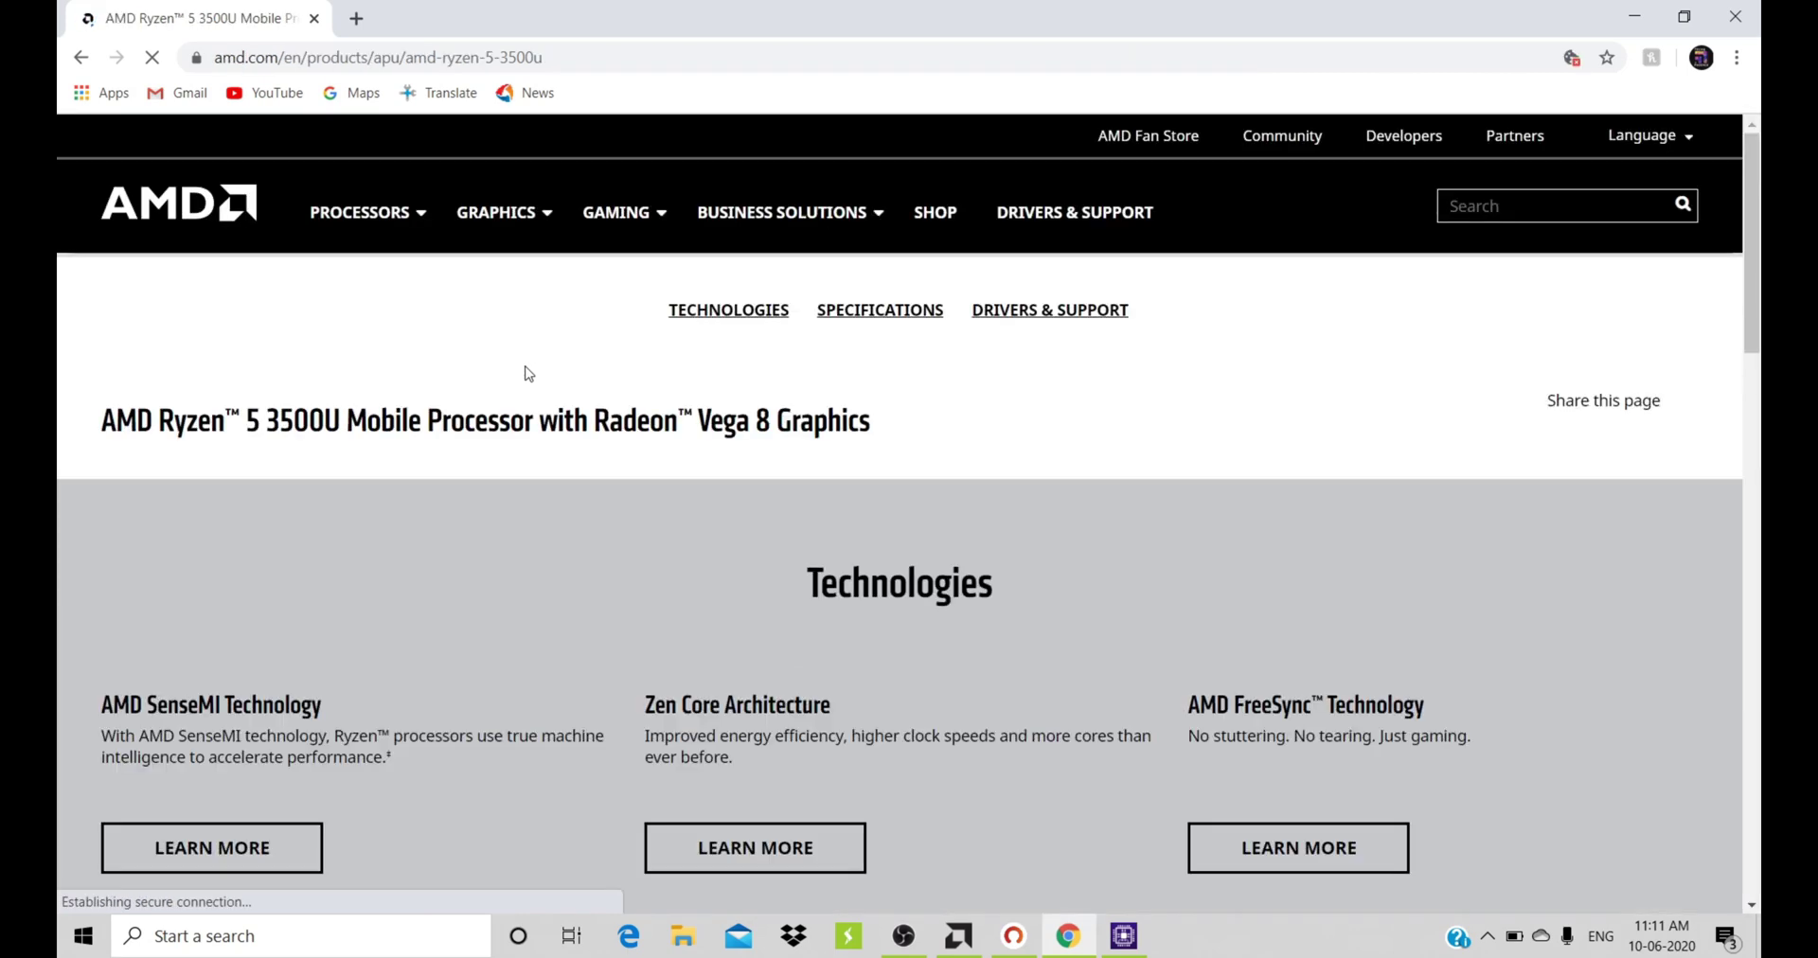
- Decline the feedback survey and check the default TDP and cTDP in the Ryzen 5 3500U specifications
{"action": "scroll", "coordinate": [724, 548], "scroll_direction": "down", "scroll_amount": 4}
{"action": "scroll", "coordinate": [727, 547], "scroll_direction": "down", "scroll_amount": 20}
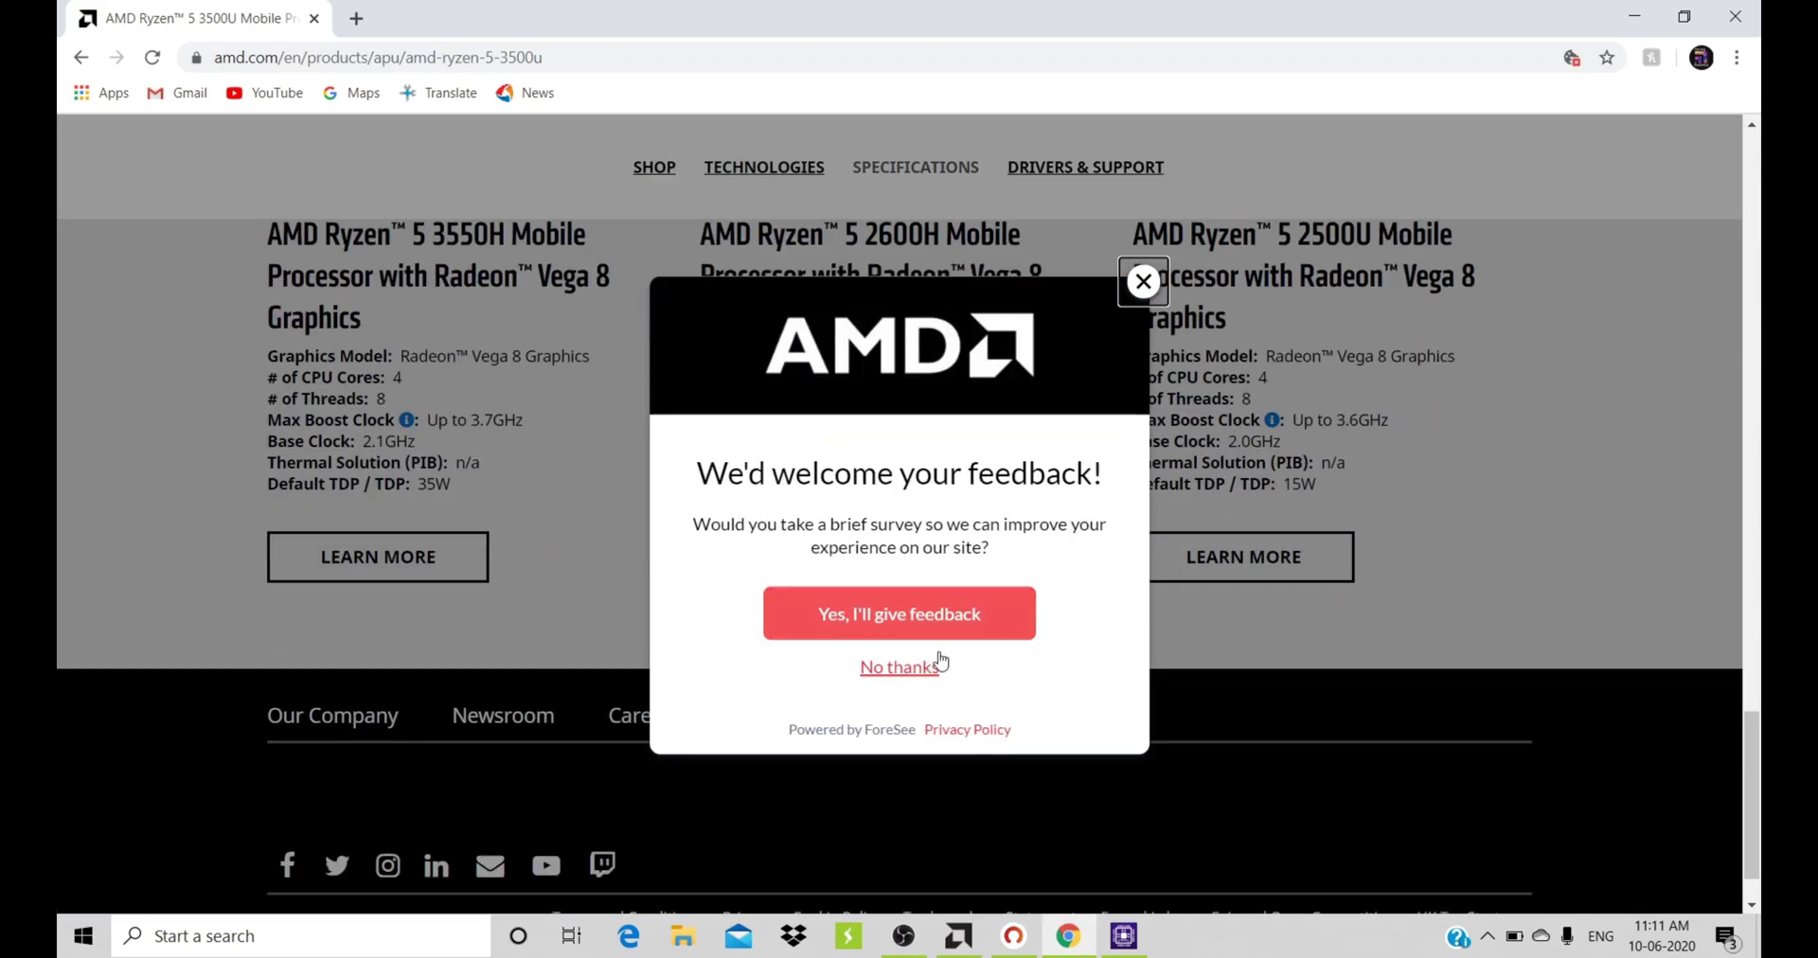
{"action": "left_click", "coordinate": [932, 672]}
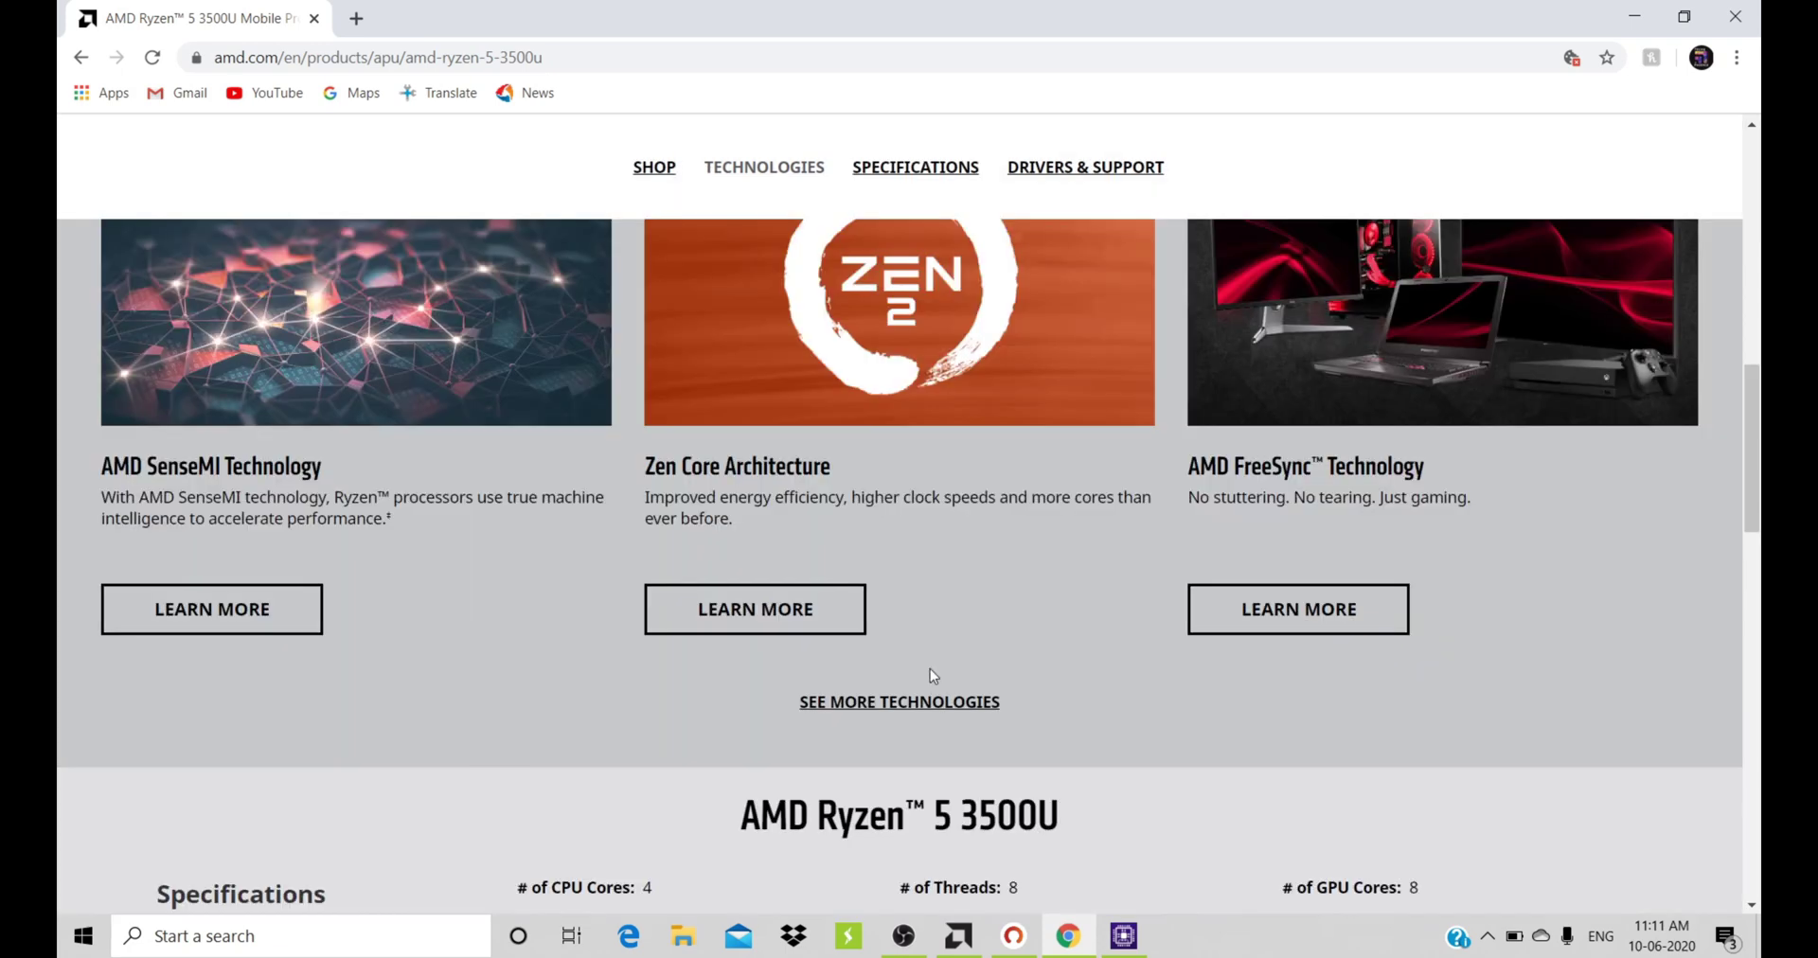
{"action": "scroll", "coordinate": [904, 680], "scroll_direction": "down", "scroll_amount": 8}
{"action": "scroll", "coordinate": [948, 653], "scroll_direction": "up", "scroll_amount": 4}
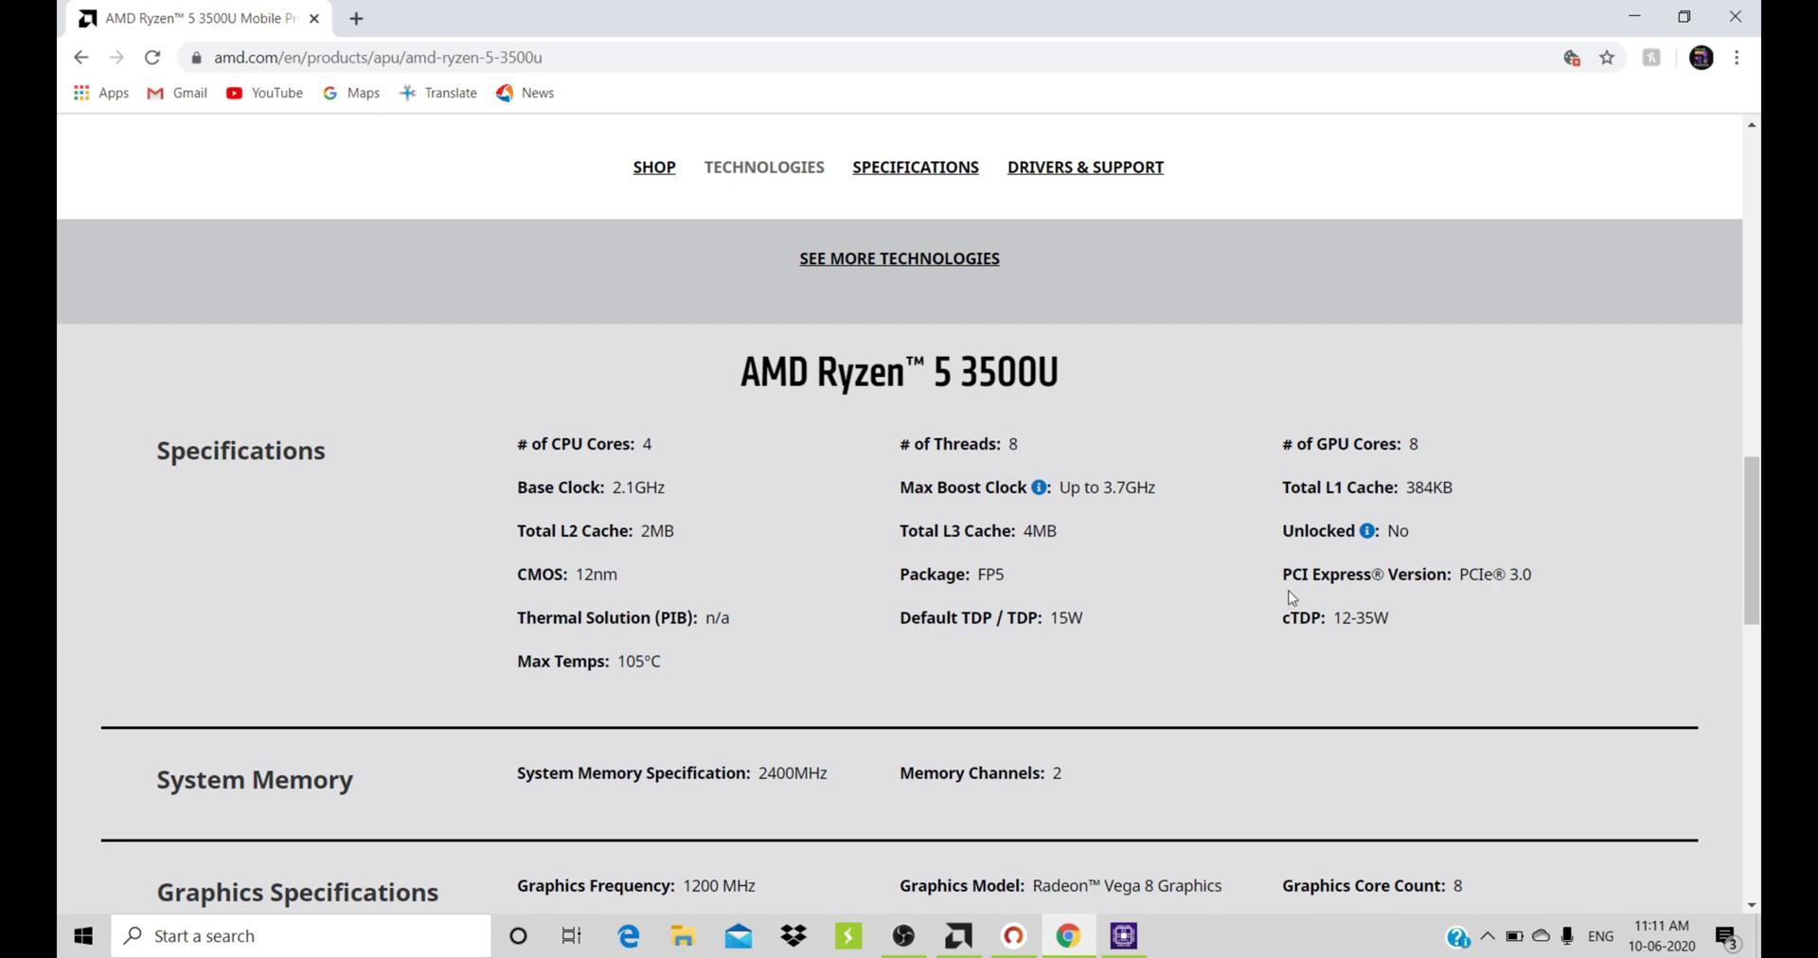
{"action": "left_click_drag", "start_coordinate": [1335, 621], "coordinate": [1395, 625]}
{"action": "left_click", "coordinate": [1122, 655]}
{"action": "left_click_drag", "start_coordinate": [1052, 620], "coordinate": [1098, 627]}
{"action": "left_click", "coordinate": [1139, 661]}
{"action": "scroll", "coordinate": [763, 641], "scroll_direction": "down", "scroll_amount": 3}
{"action": "scroll", "coordinate": [772, 655], "scroll_direction": "down", "scroll_amount": 2}
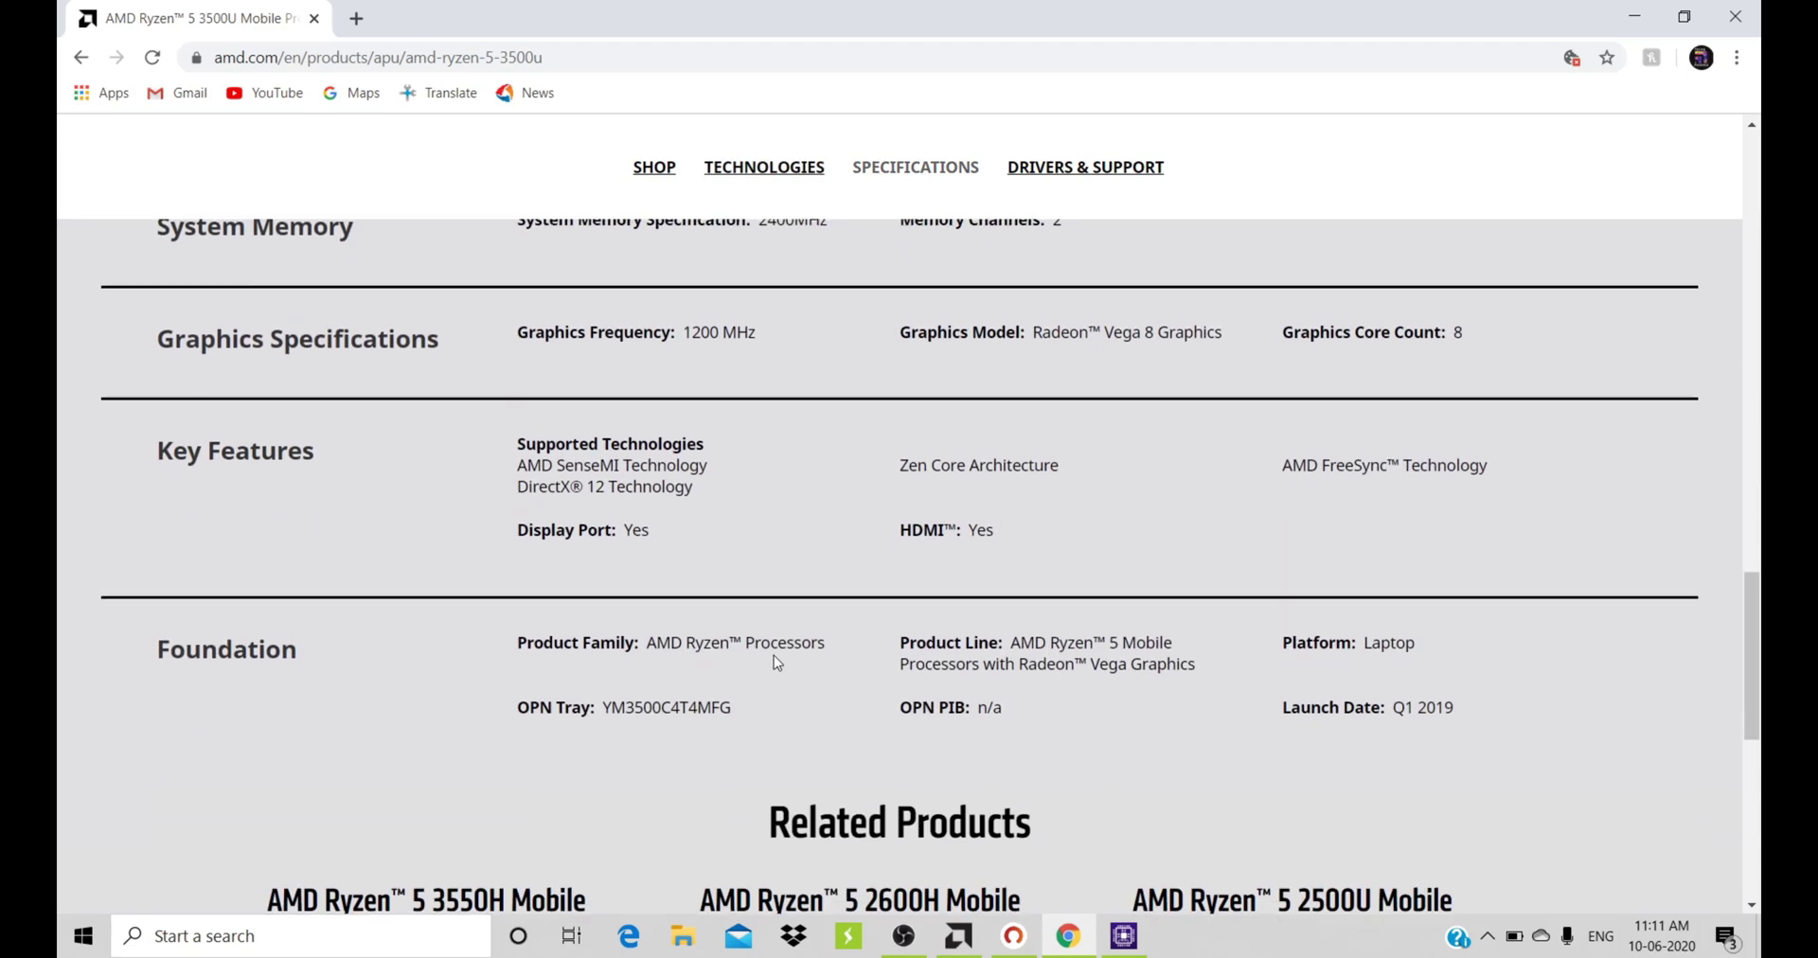
{"action": "scroll", "coordinate": [775, 660], "scroll_direction": "up", "scroll_amount": 2}
{"action": "scroll", "coordinate": [774, 658], "scroll_direction": "up", "scroll_amount": 5}
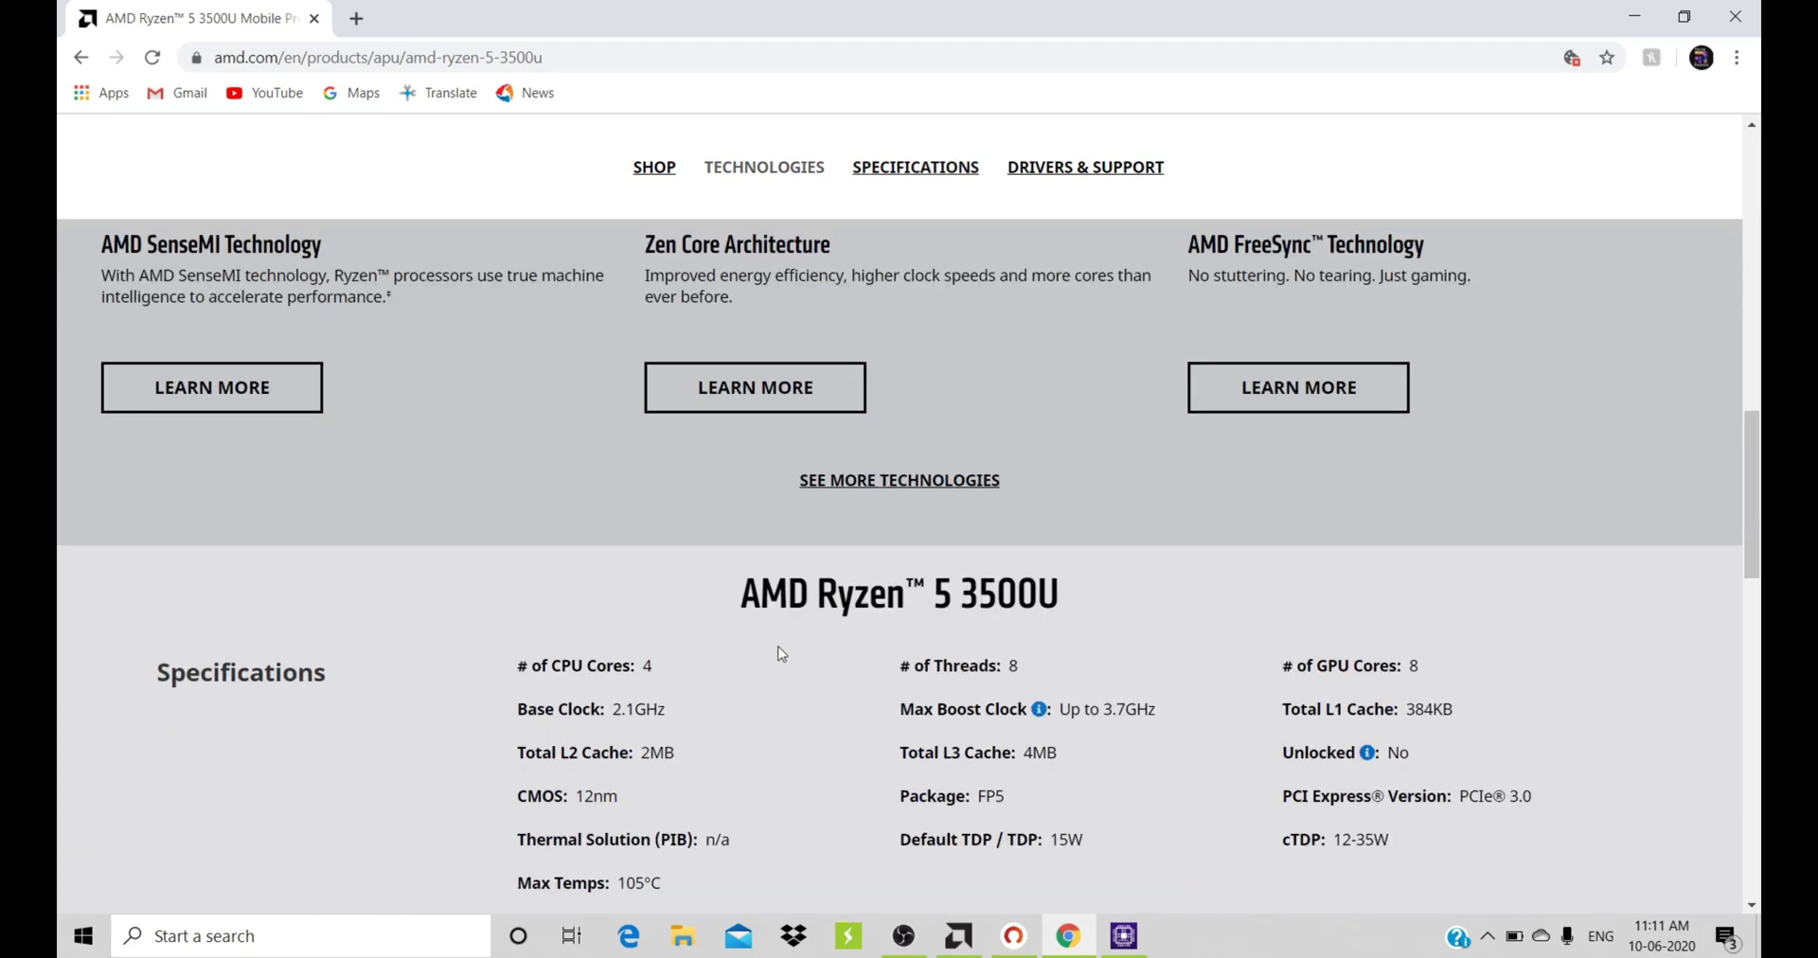
- Close the AMD product page in Chrome and close CPU-Z
{"action": "left_click", "coordinate": [313, 19]}
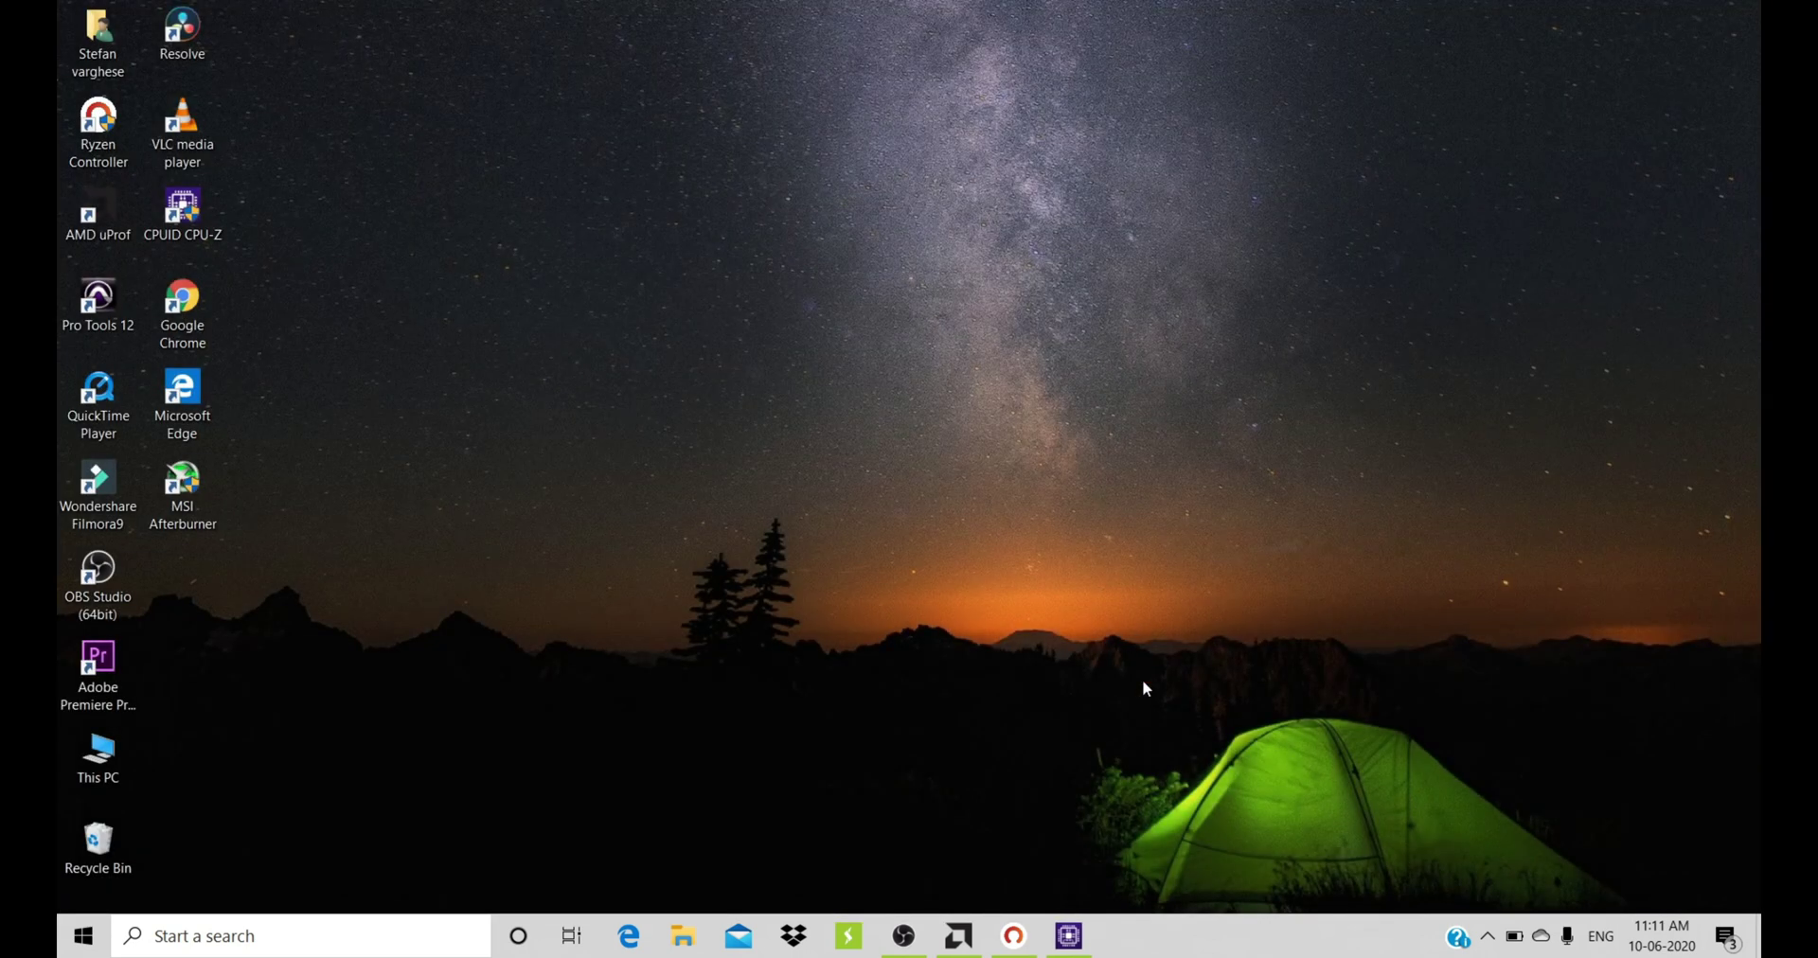
{"action": "mouse_move", "coordinate": [1080, 933]}
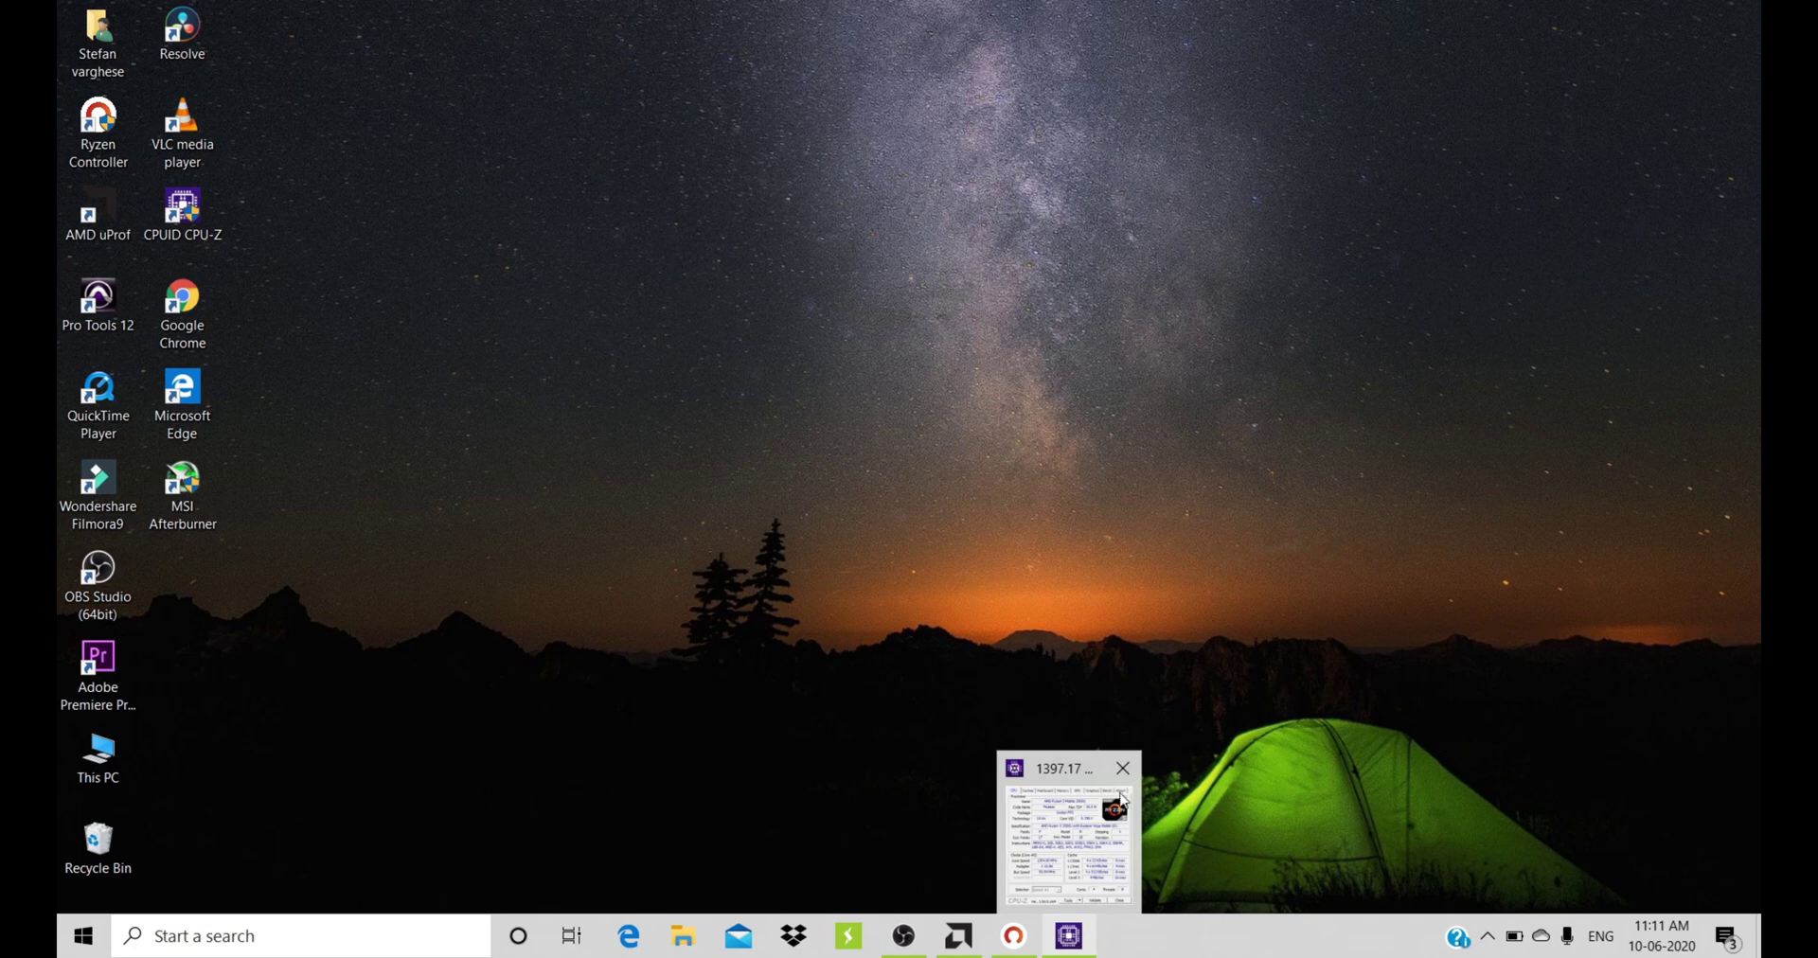
{"action": "left_click", "coordinate": [1122, 771]}
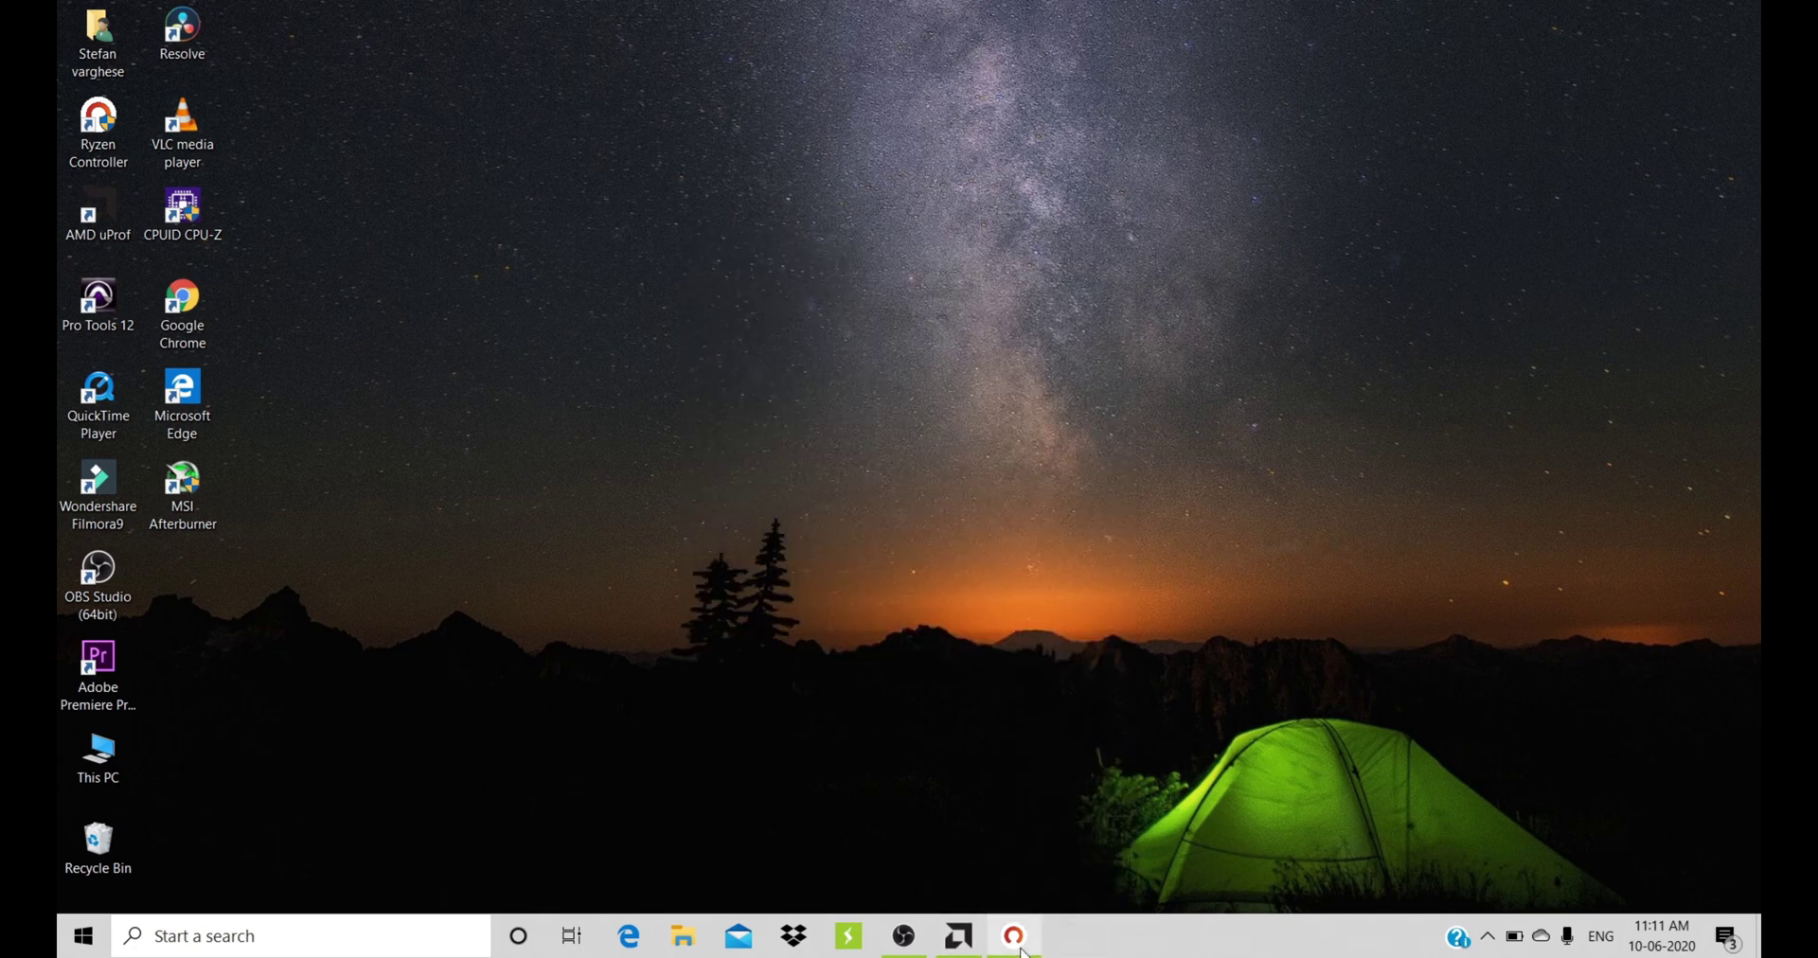
- Switch to Ryzen Controller and set the CPU TDP to 30 W
{"action": "left_click", "coordinate": [1015, 940]}
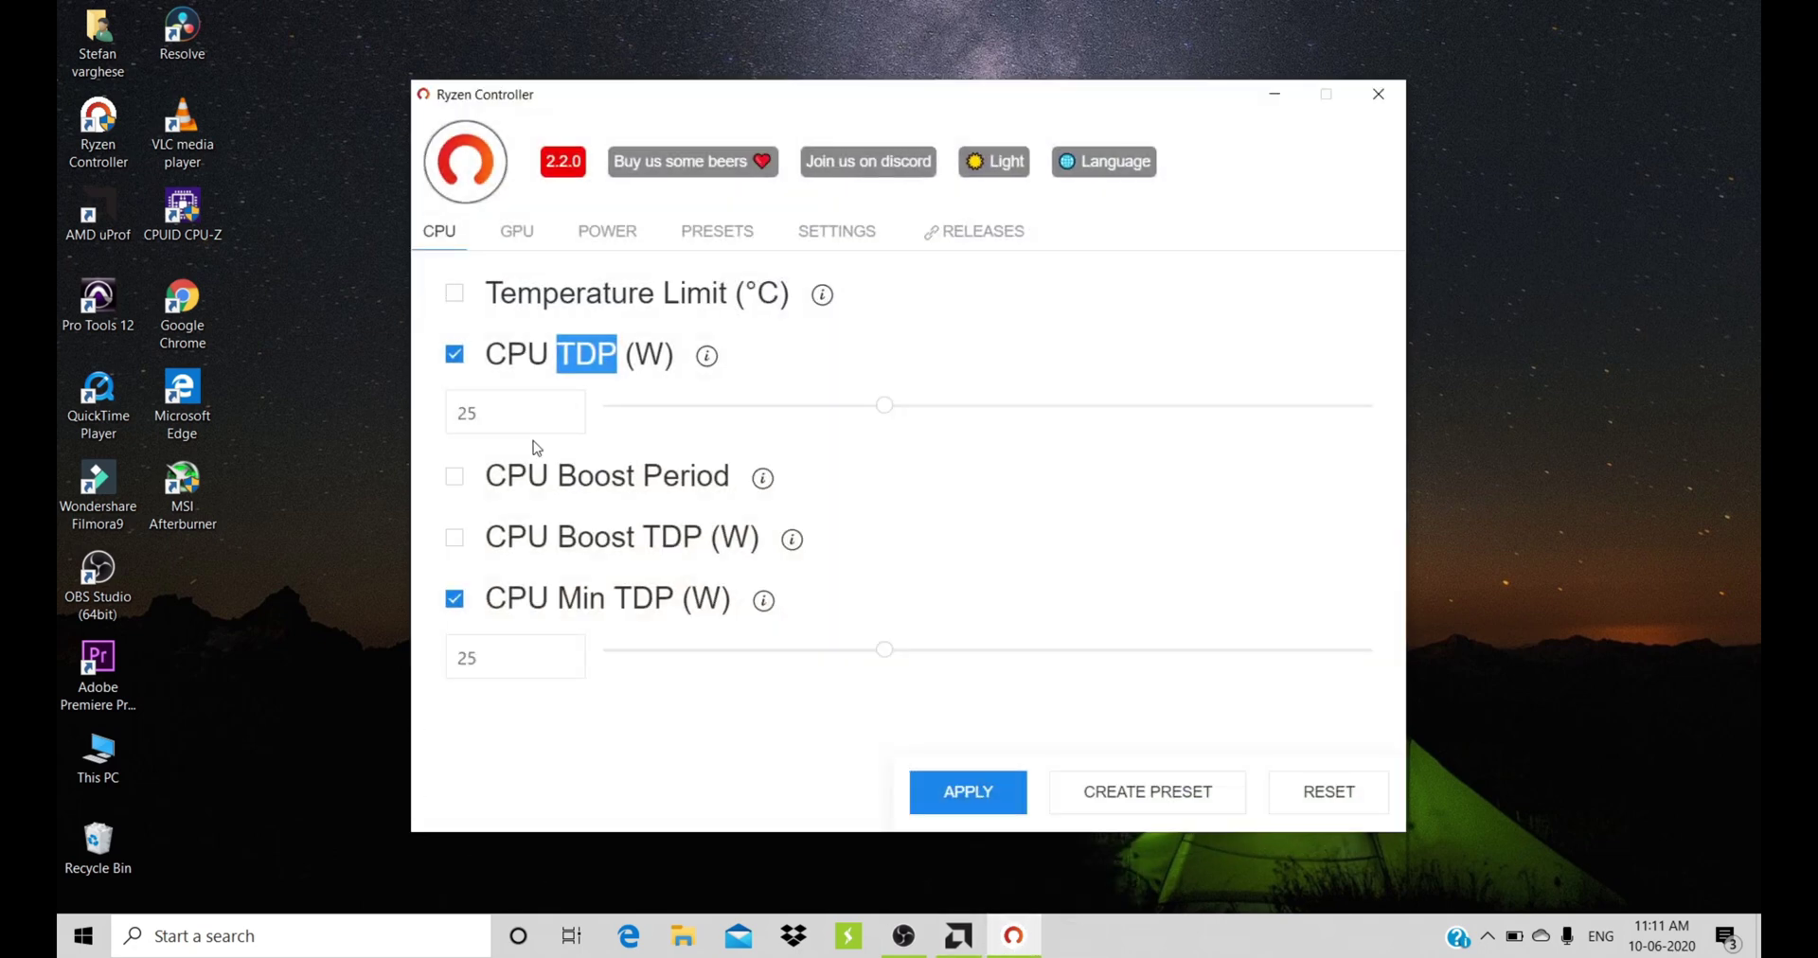
{"action": "left_click_drag", "start_coordinate": [884, 407], "coordinate": [958, 440]}
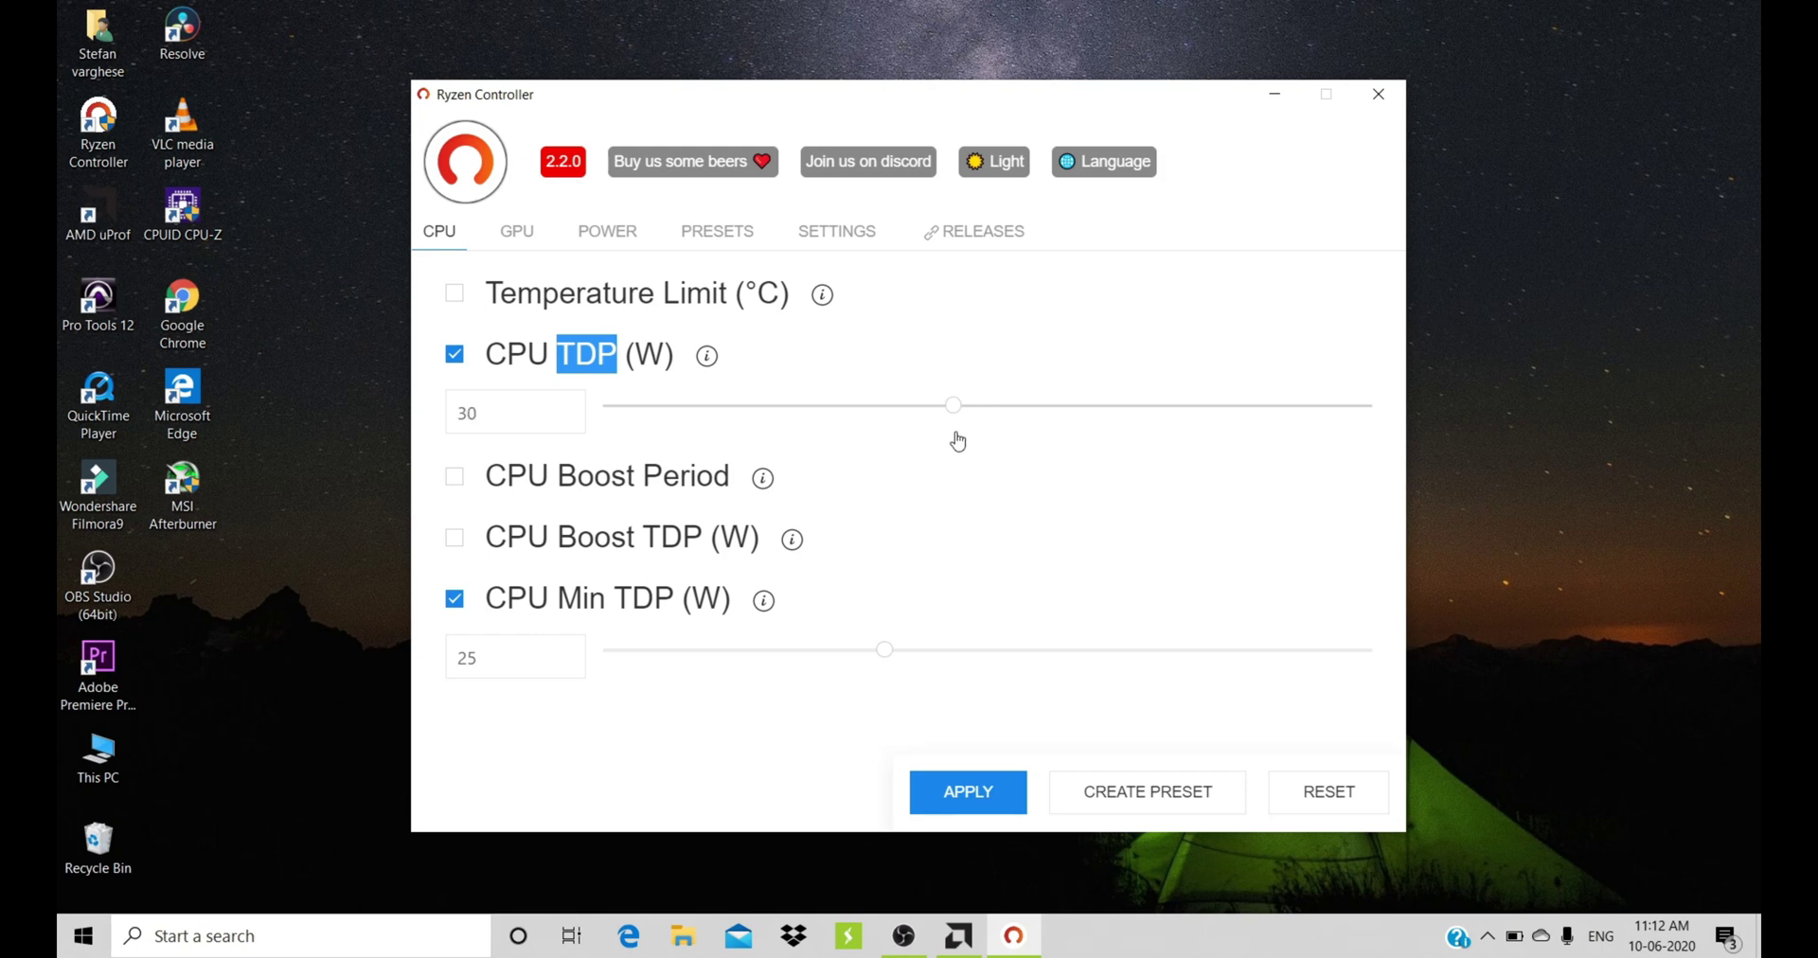
- Try to load the list of online presets, retrying the request
{"action": "left_click", "coordinate": [708, 242]}
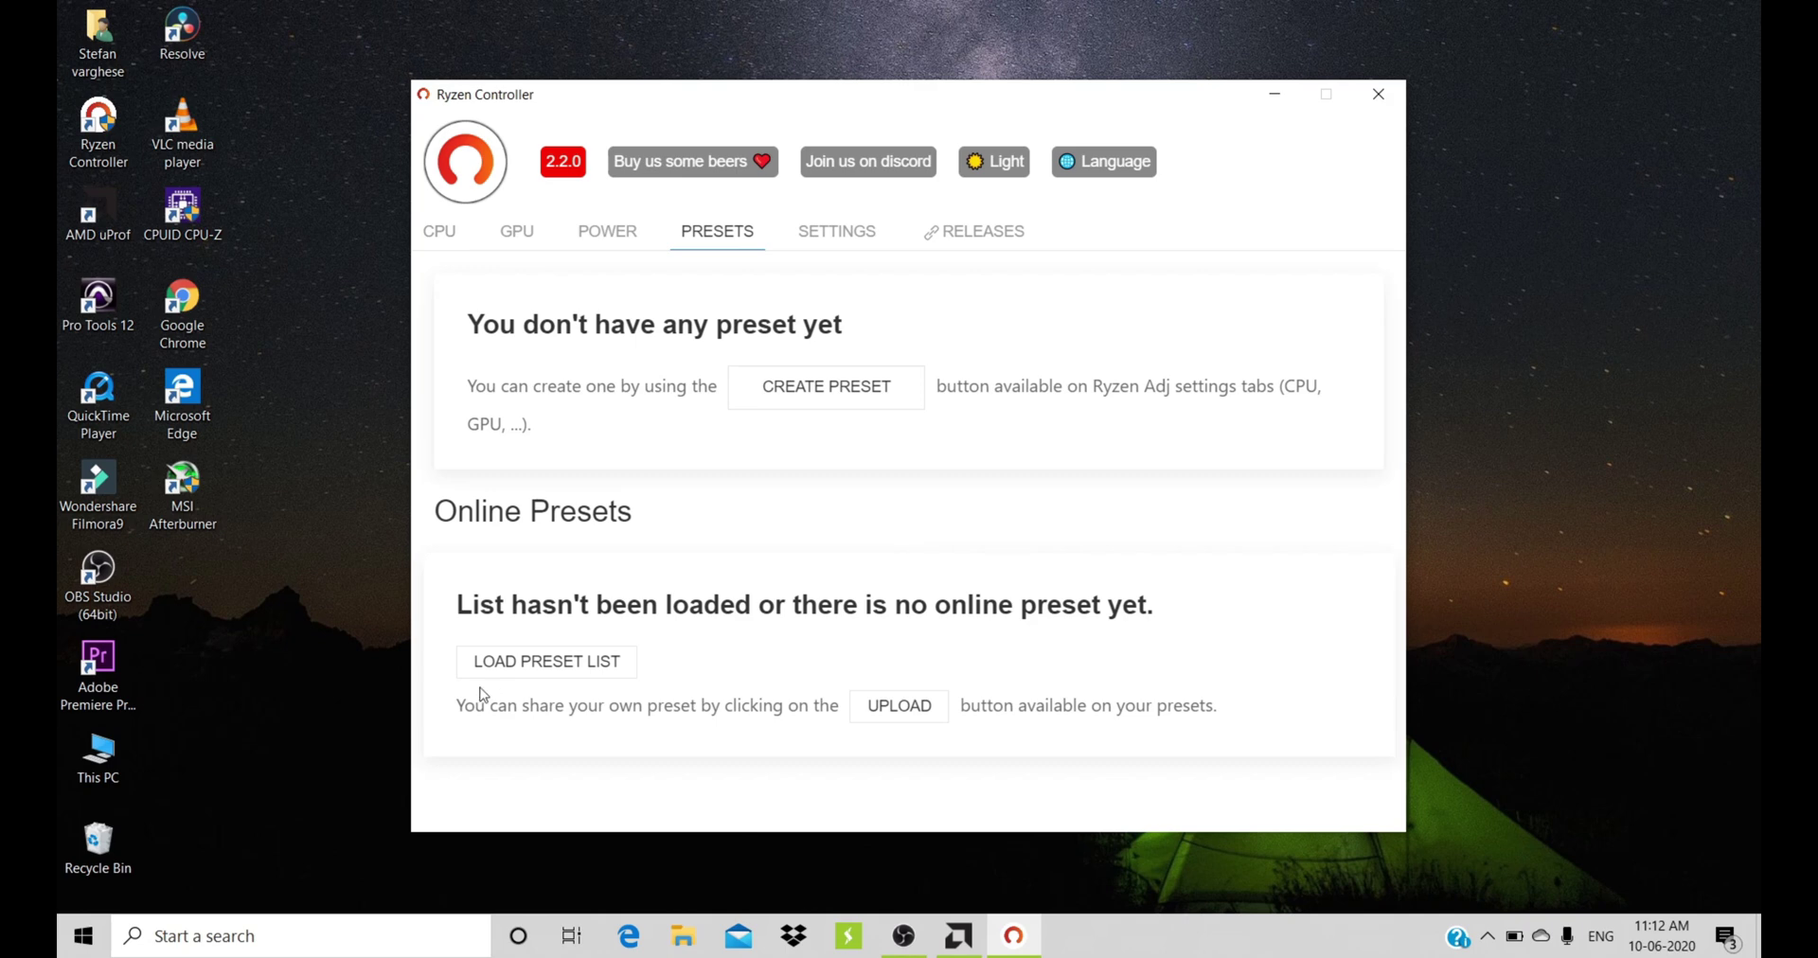
{"action": "left_click", "coordinate": [499, 665]}
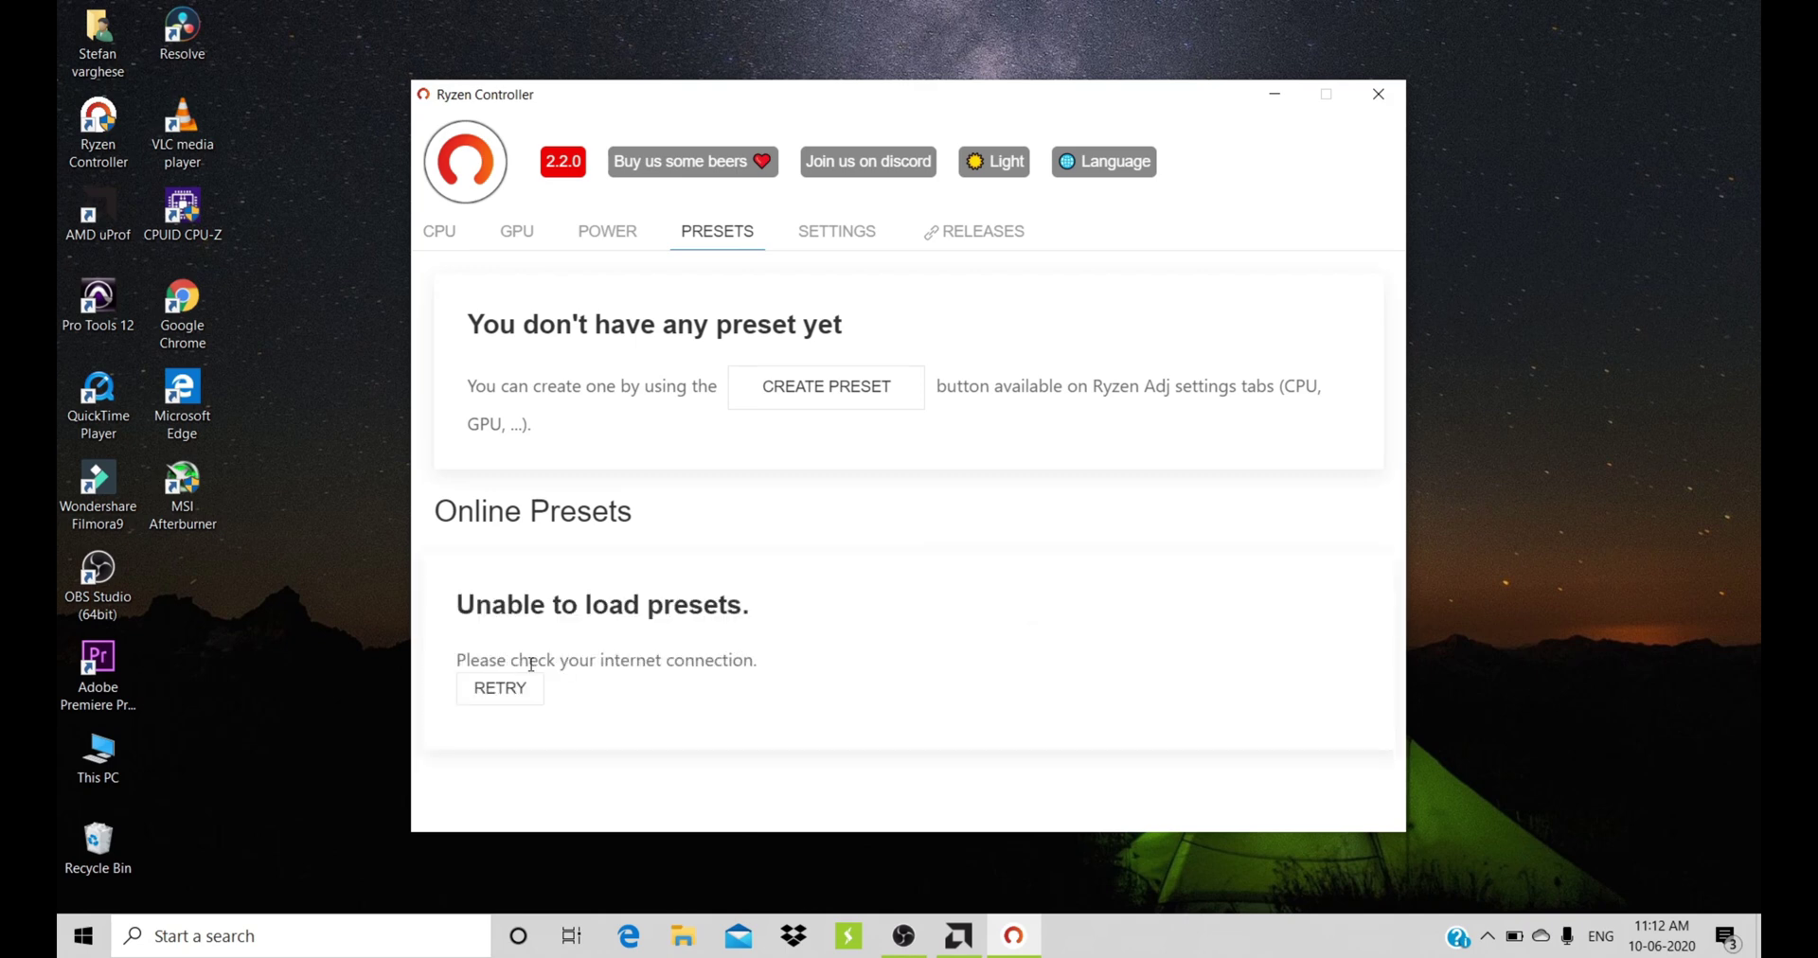
{"action": "left_click", "coordinate": [493, 697]}
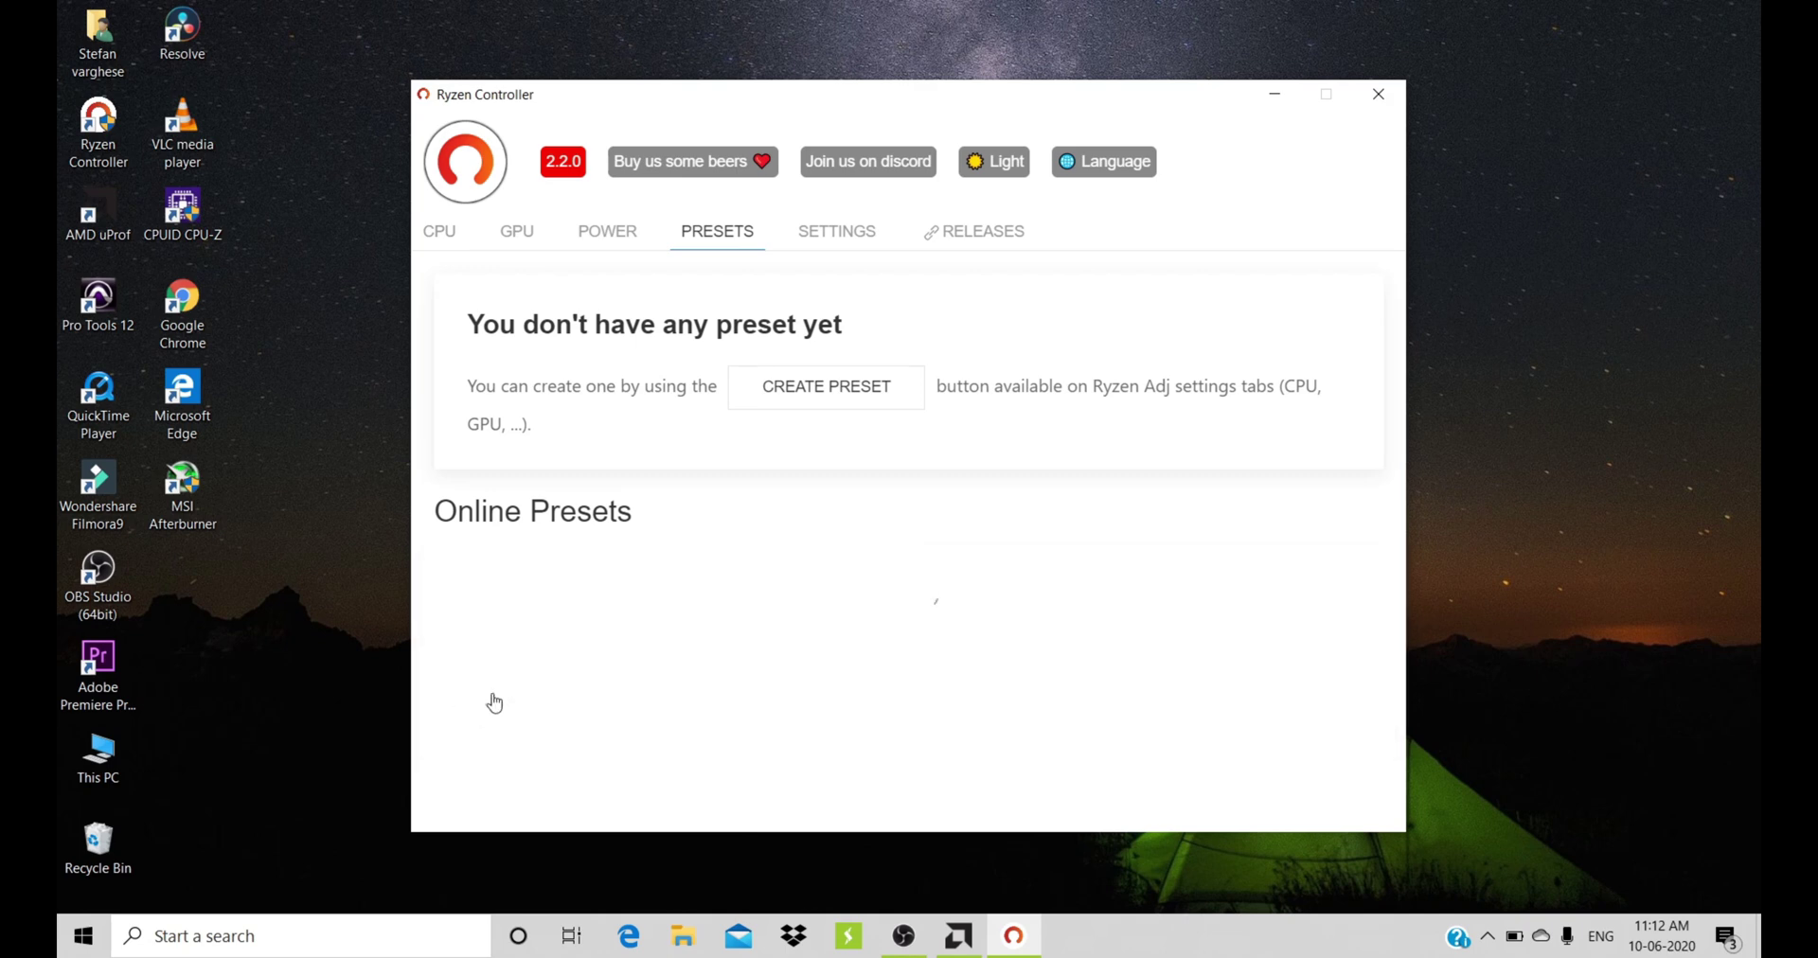
{"action": "left_click", "coordinate": [494, 698]}
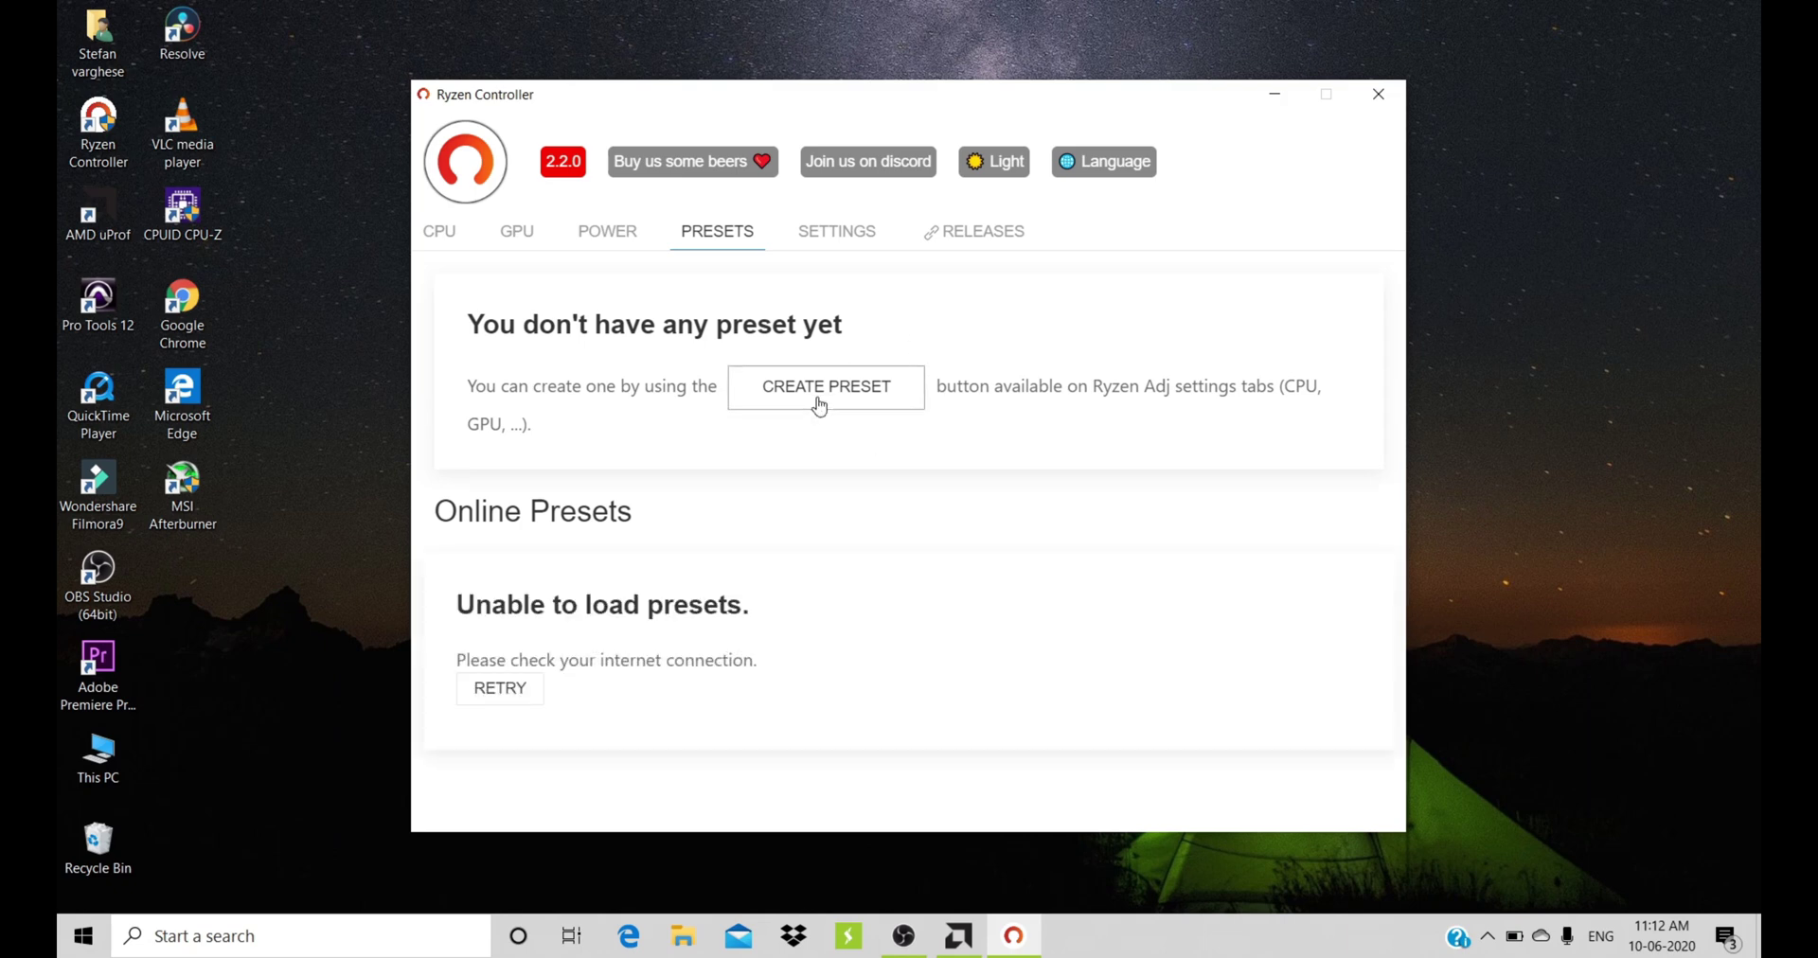
- Set the minimum Vega iGPU clock frequency to 800 MHz
{"action": "left_click", "coordinate": [517, 237]}
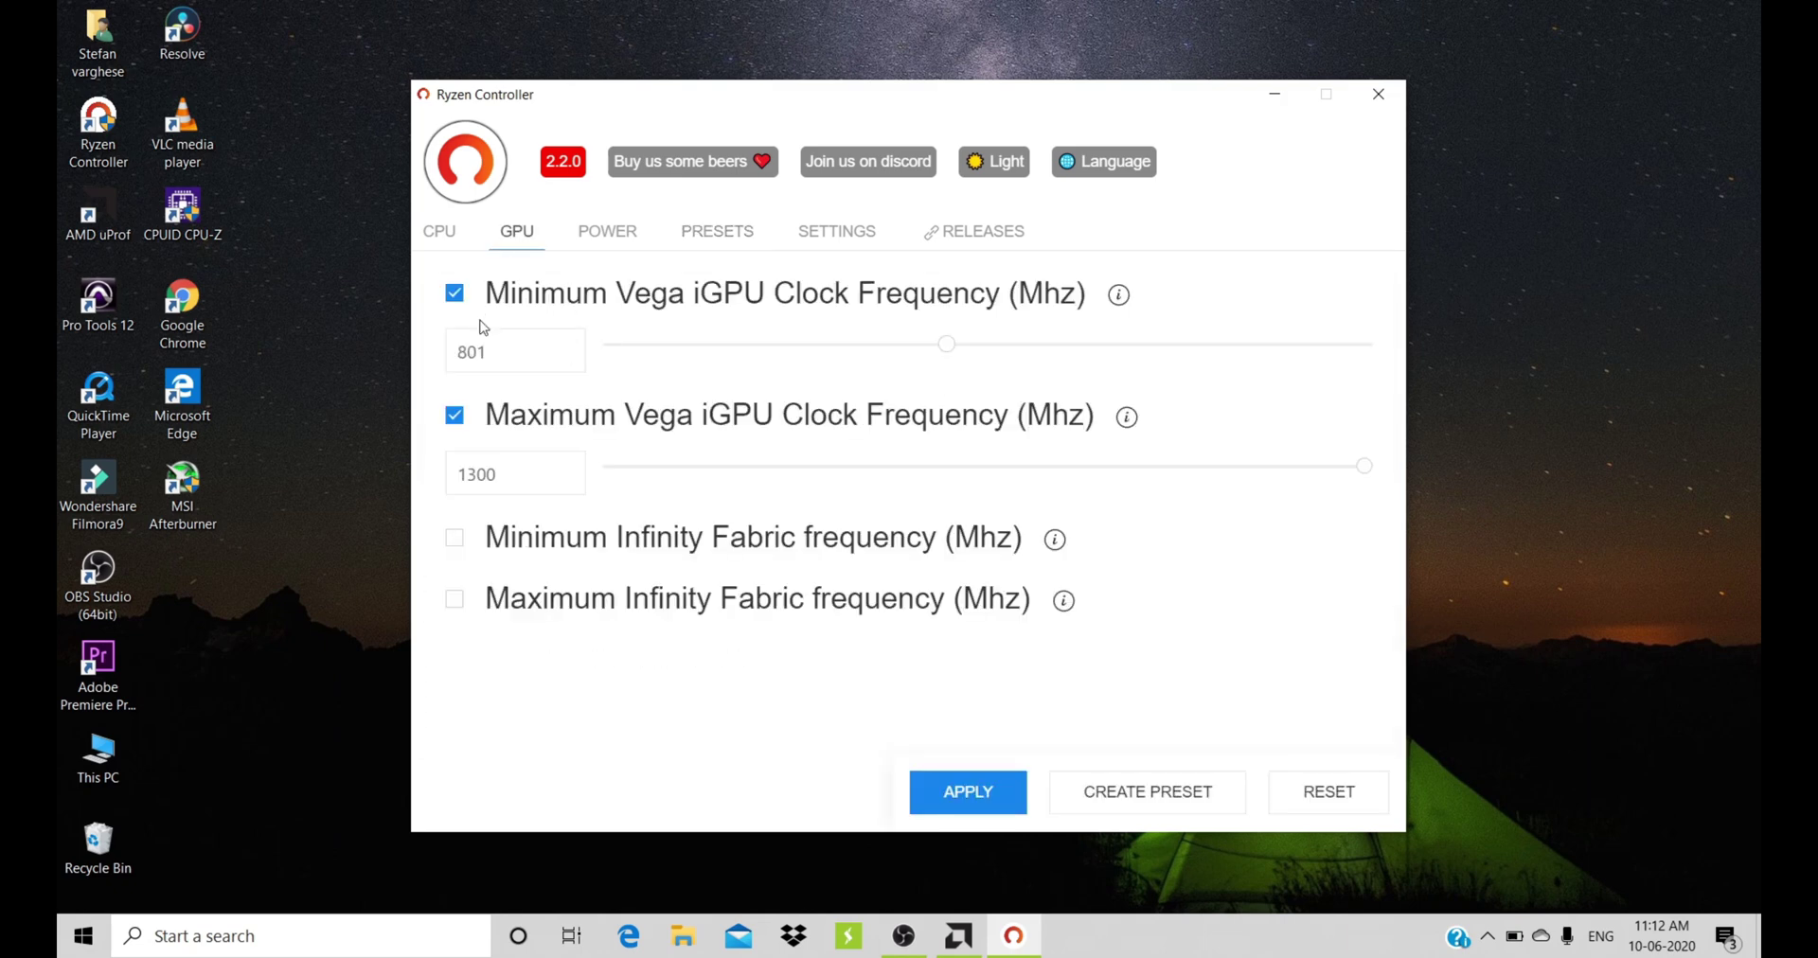
{"action": "left_click", "coordinate": [565, 347]}
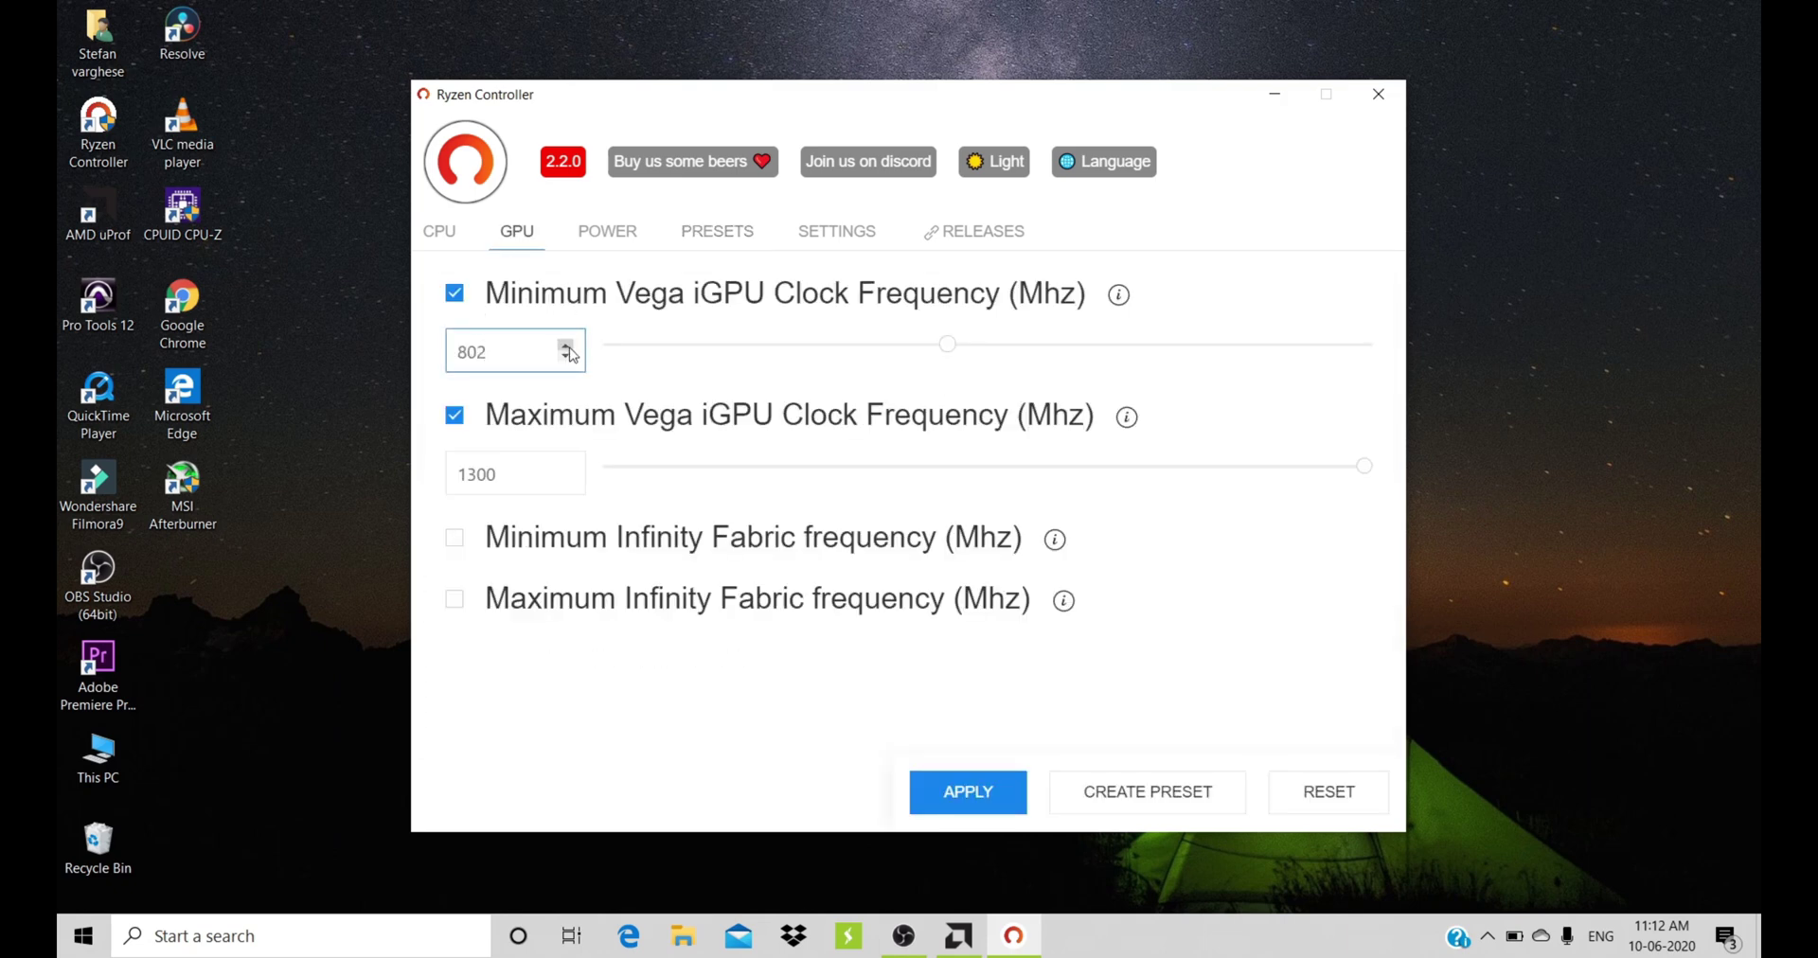
{"action": "left_click", "coordinate": [566, 347]}
{"action": "left_click", "coordinate": [571, 473]}
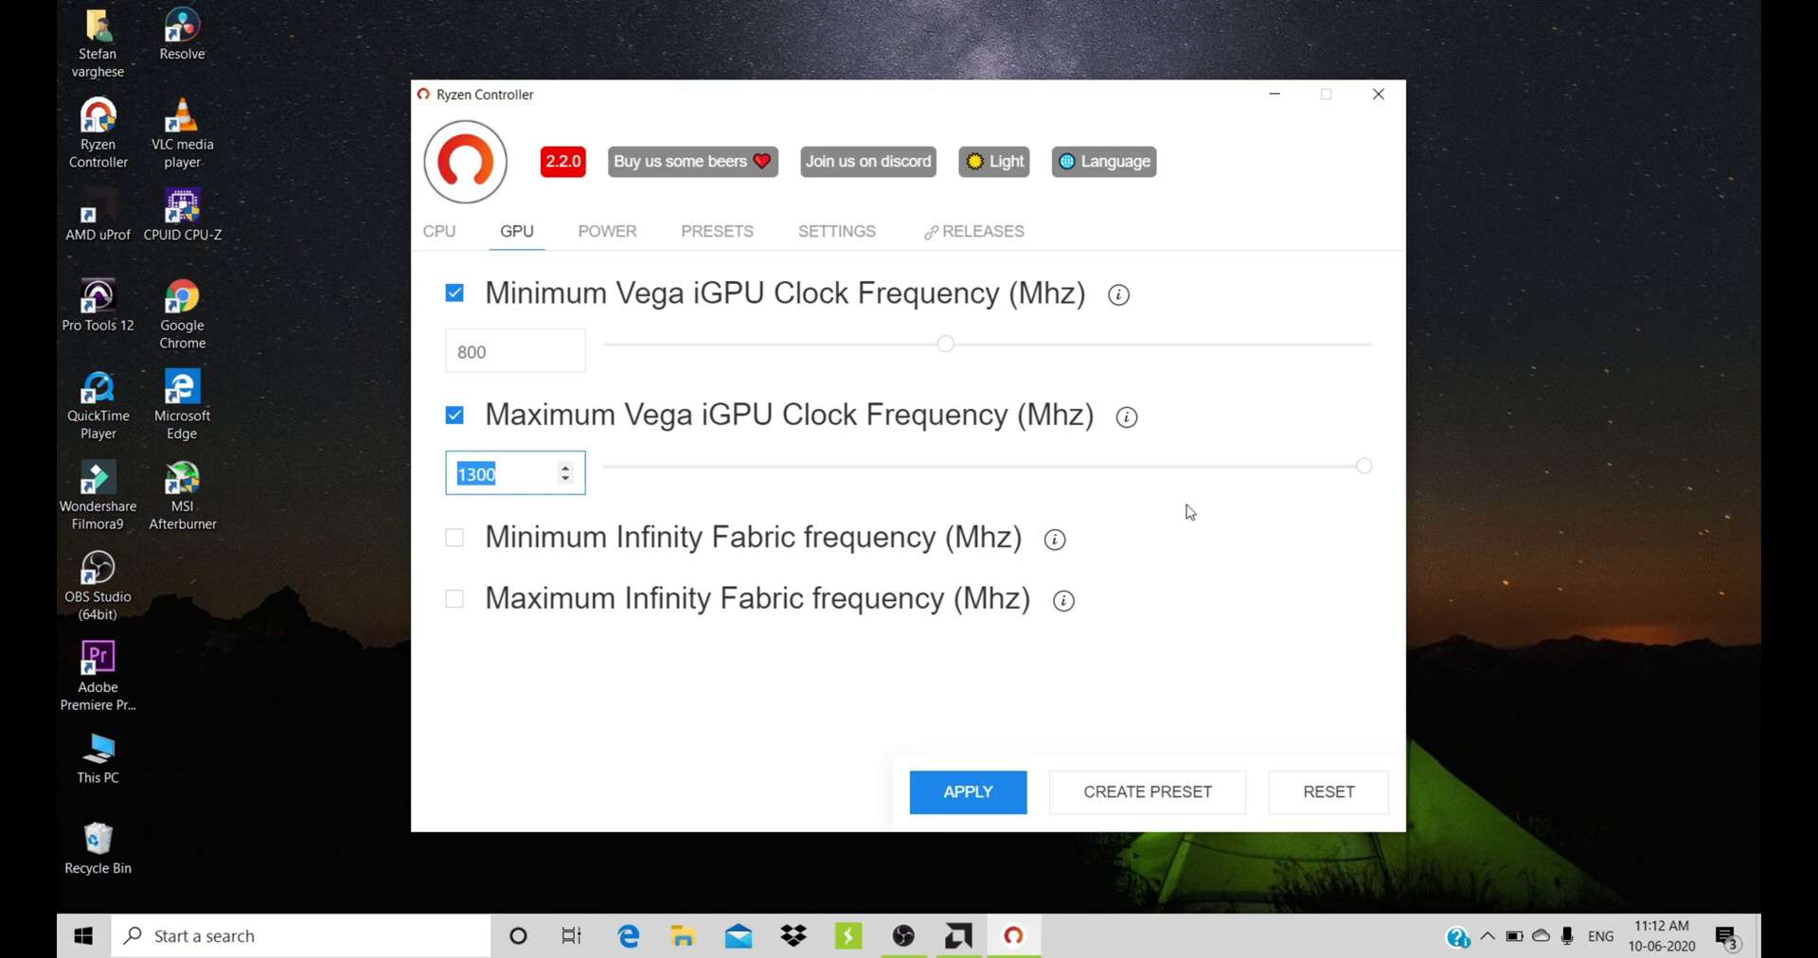
- Enable CPU Boost Period and CPU Boost TDP, set the boost TDP to 30 W and apply the CPU settings
{"action": "left_click", "coordinate": [451, 246]}
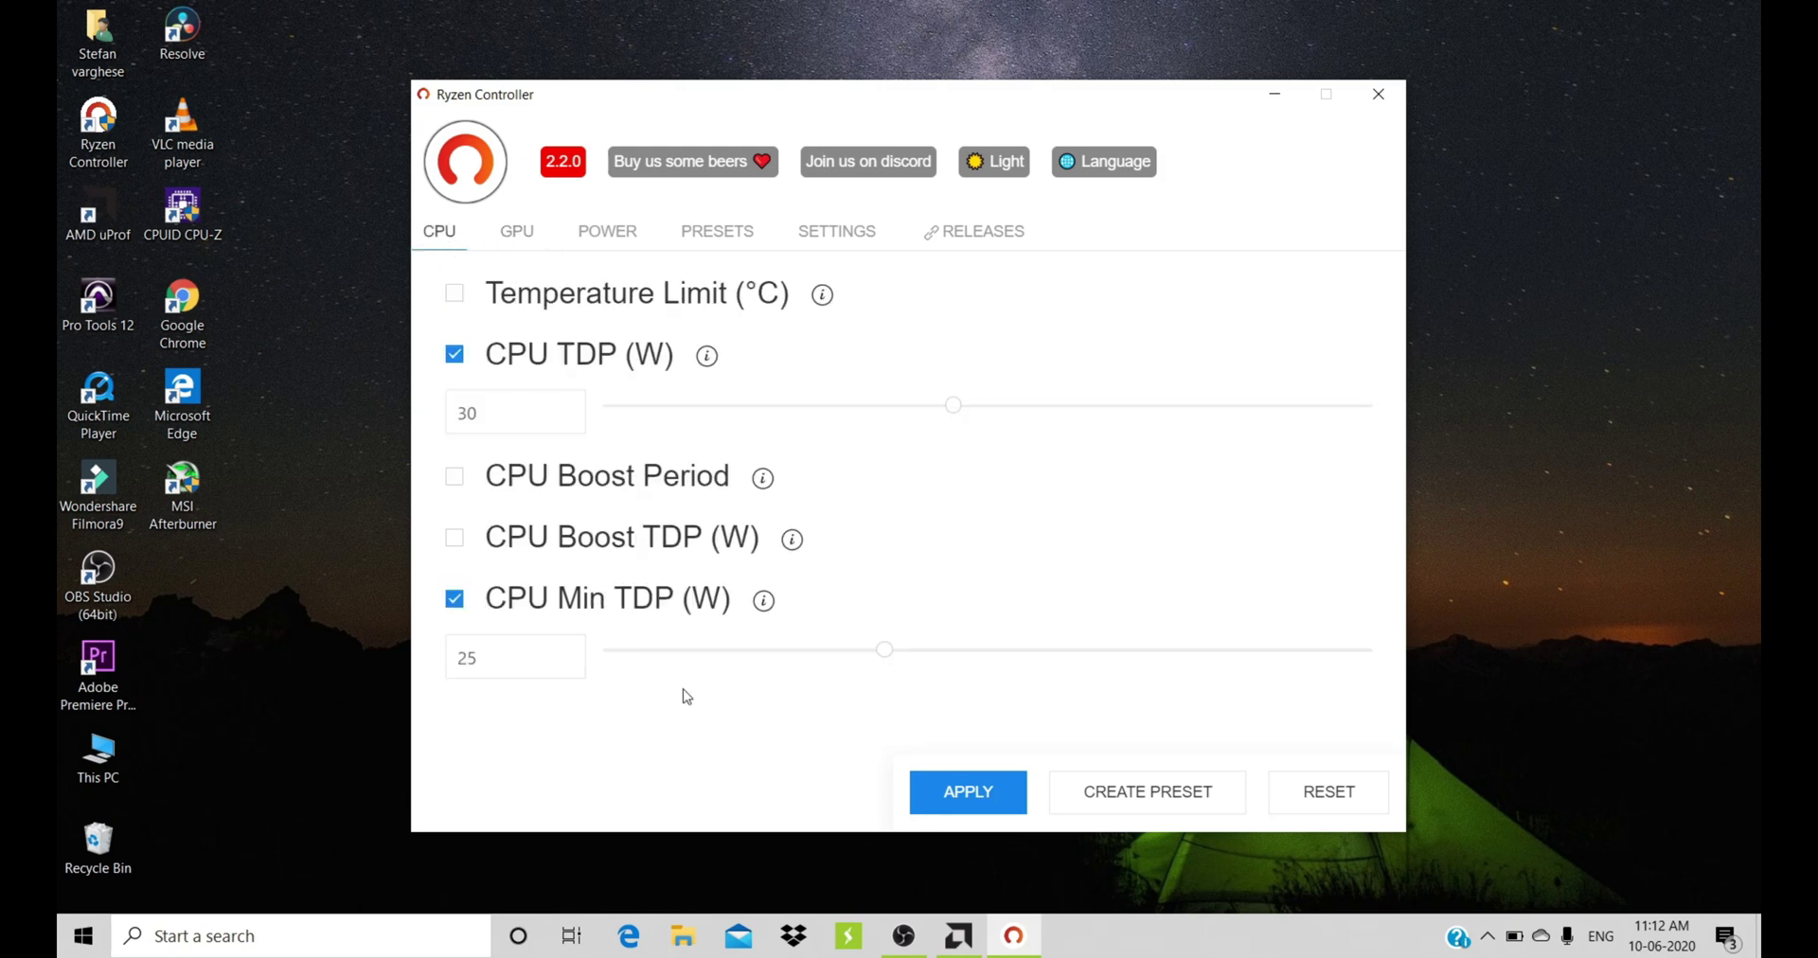
{"action": "left_click", "coordinate": [454, 542]}
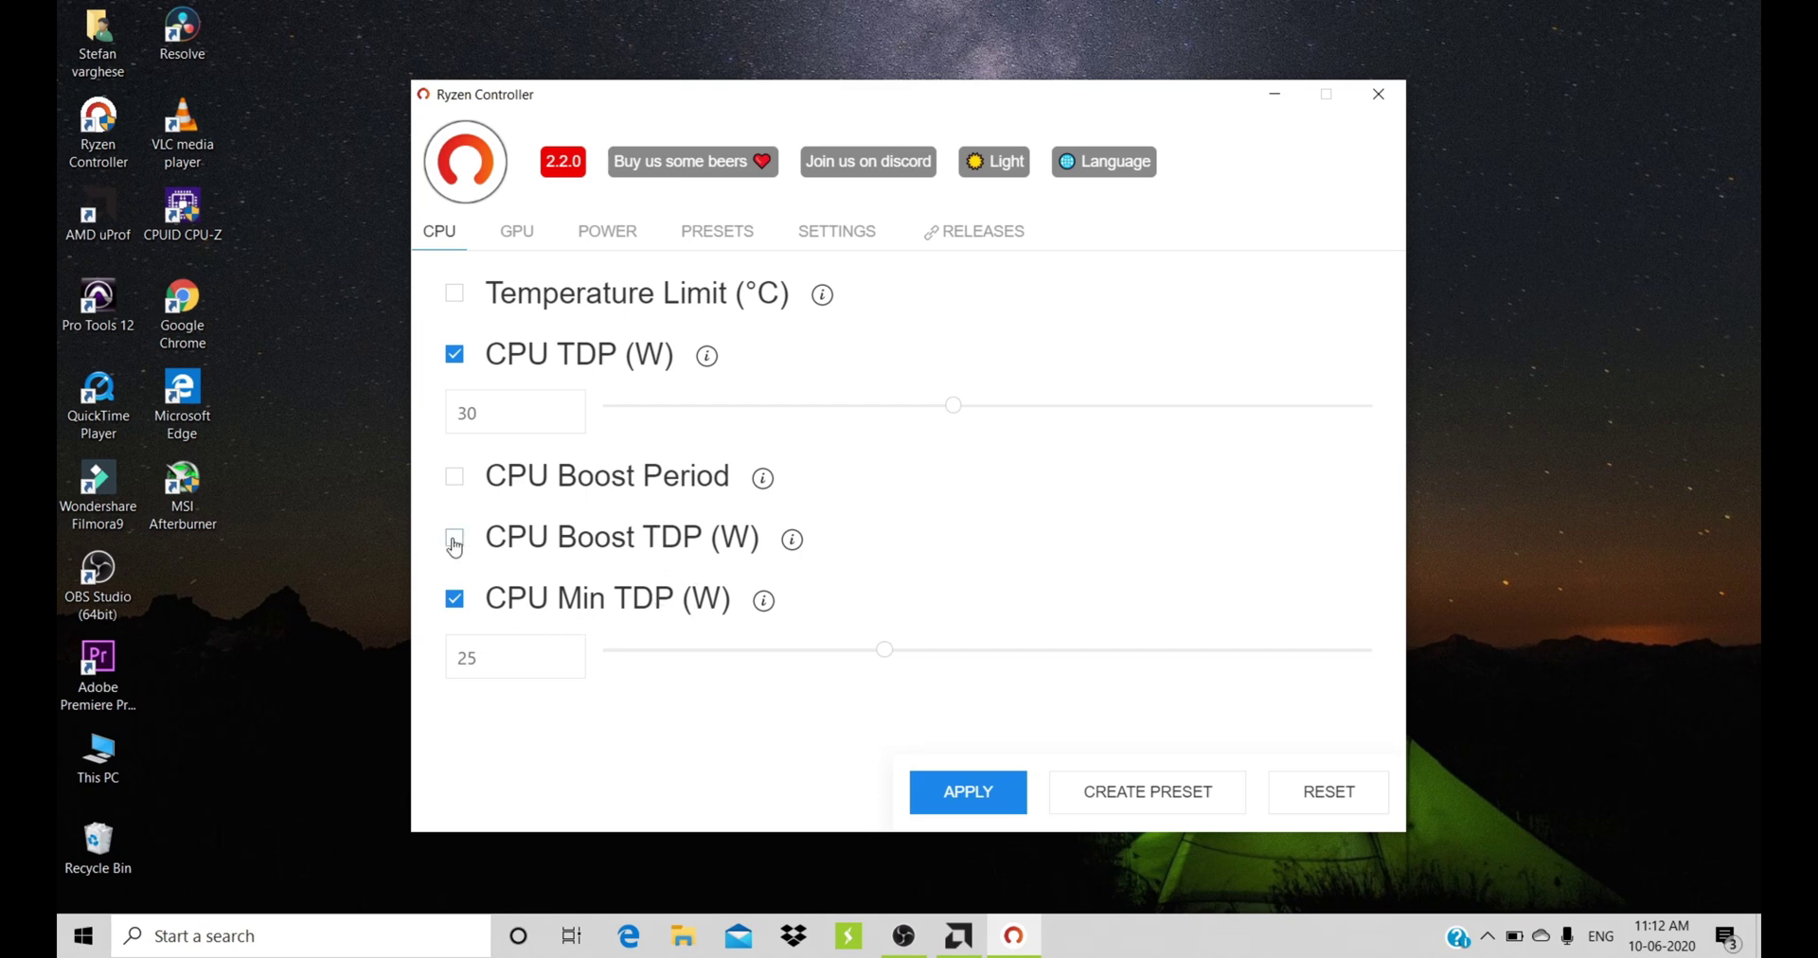
{"action": "left_click", "coordinate": [454, 476]}
{"action": "scroll", "coordinate": [747, 513], "scroll_direction": "down", "scroll_amount": 1}
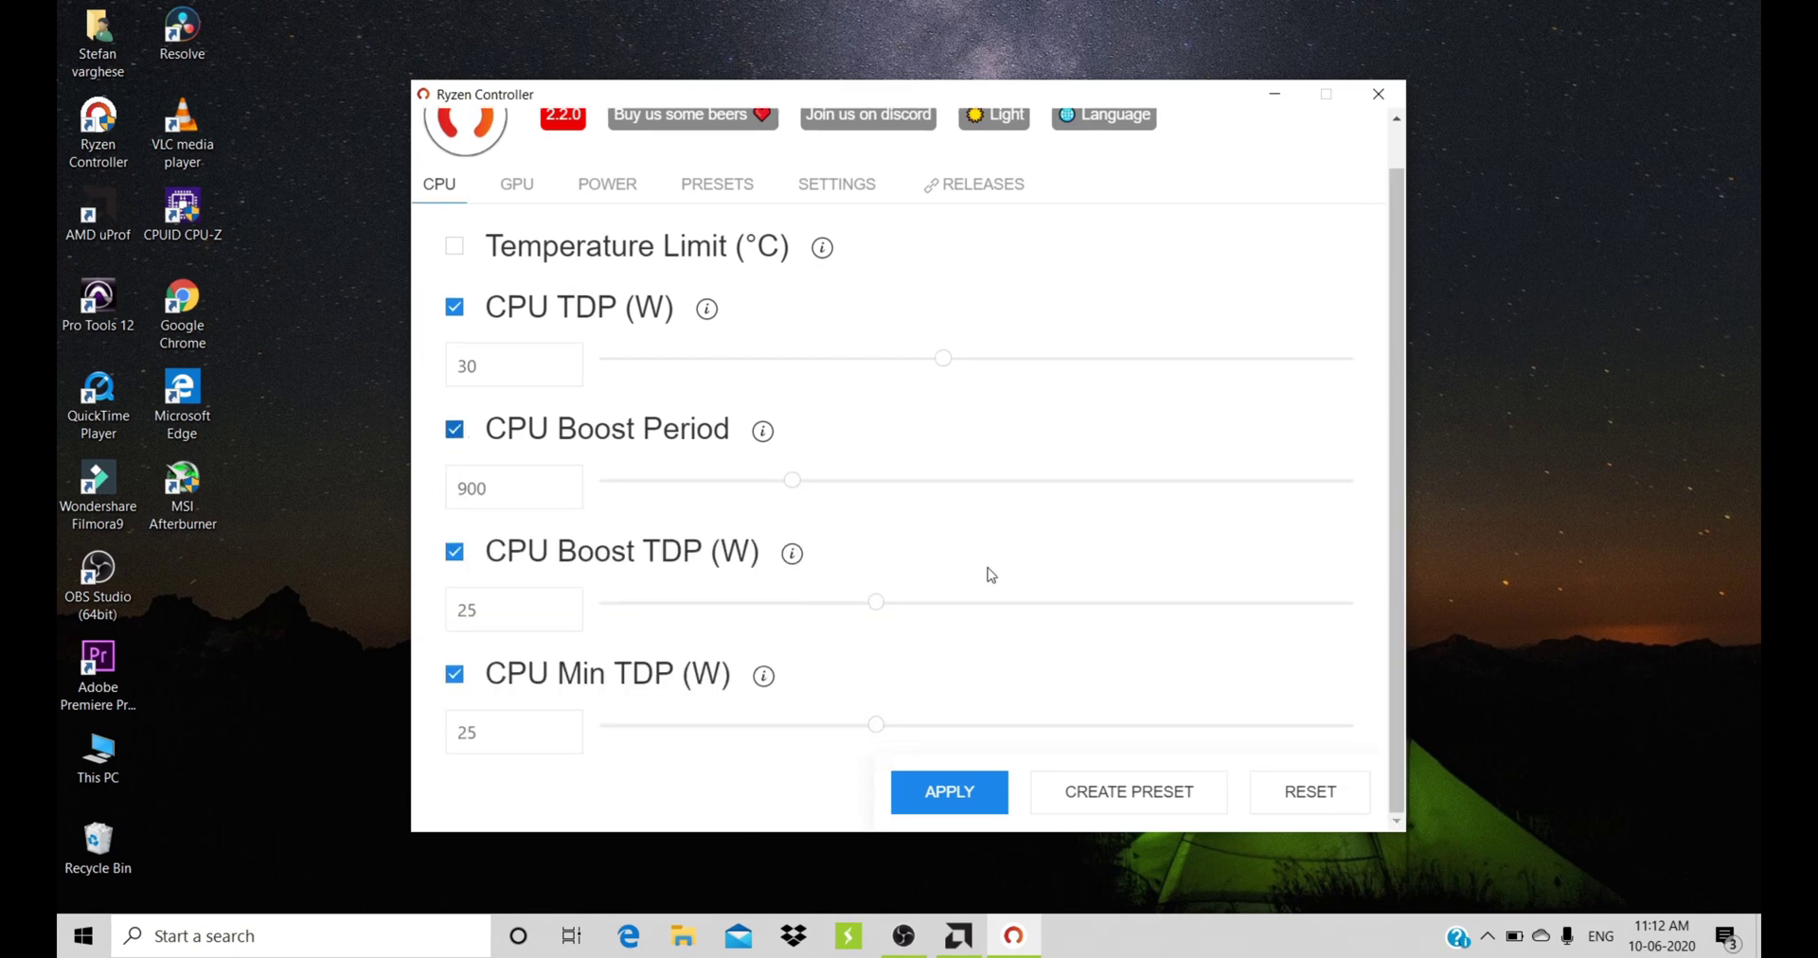
{"action": "left_click_drag", "start_coordinate": [877, 614], "coordinate": [949, 635]}
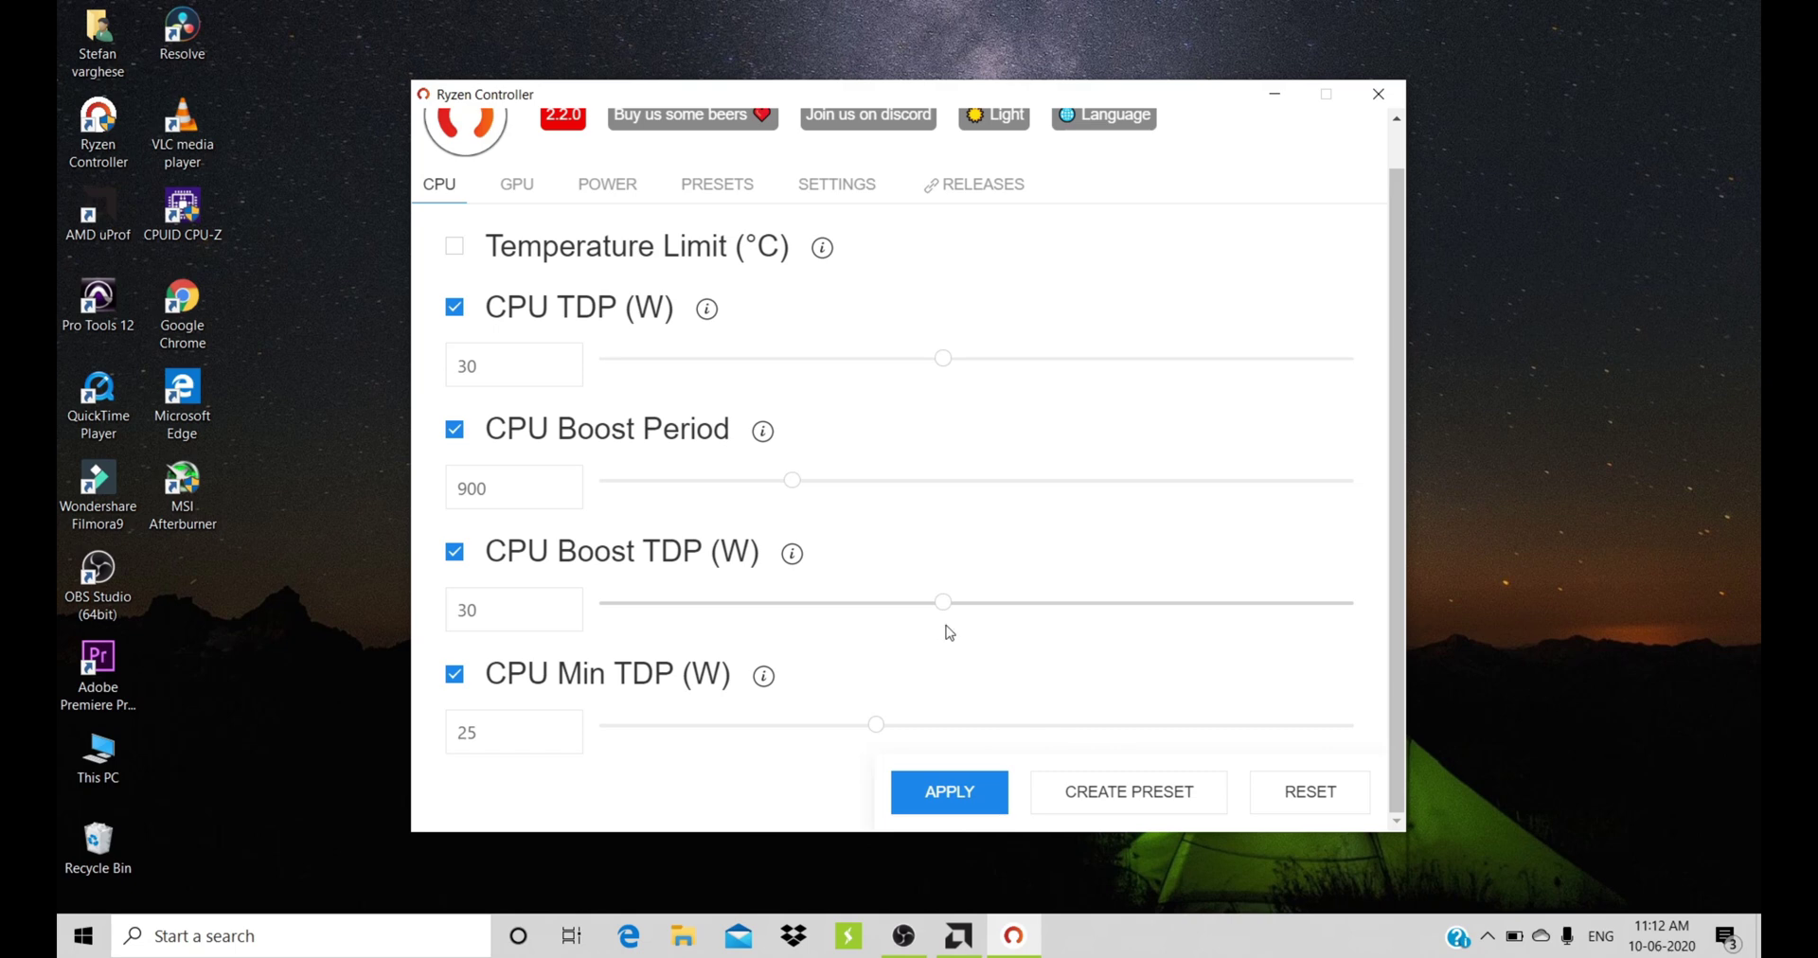
{"action": "left_click", "coordinate": [935, 796]}
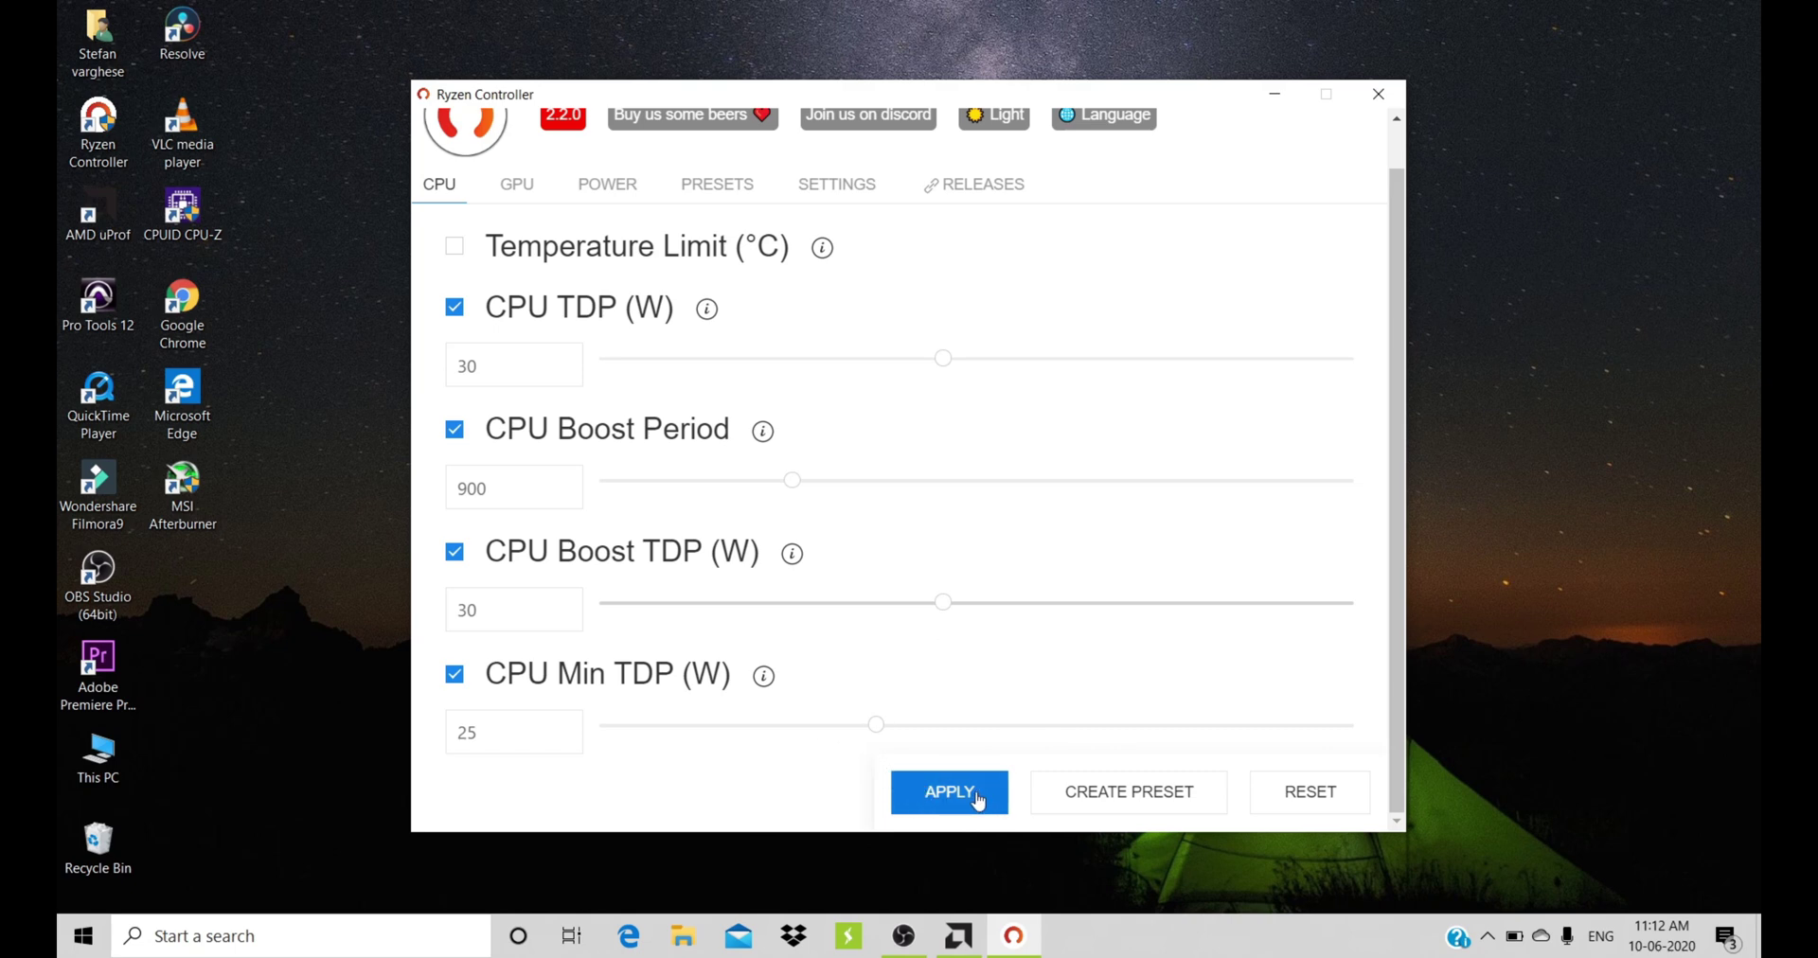
- Look through the preset and power options and raise the minimum Vega iGPU clock frequency in the GPU settings
{"action": "left_click", "coordinate": [710, 192]}
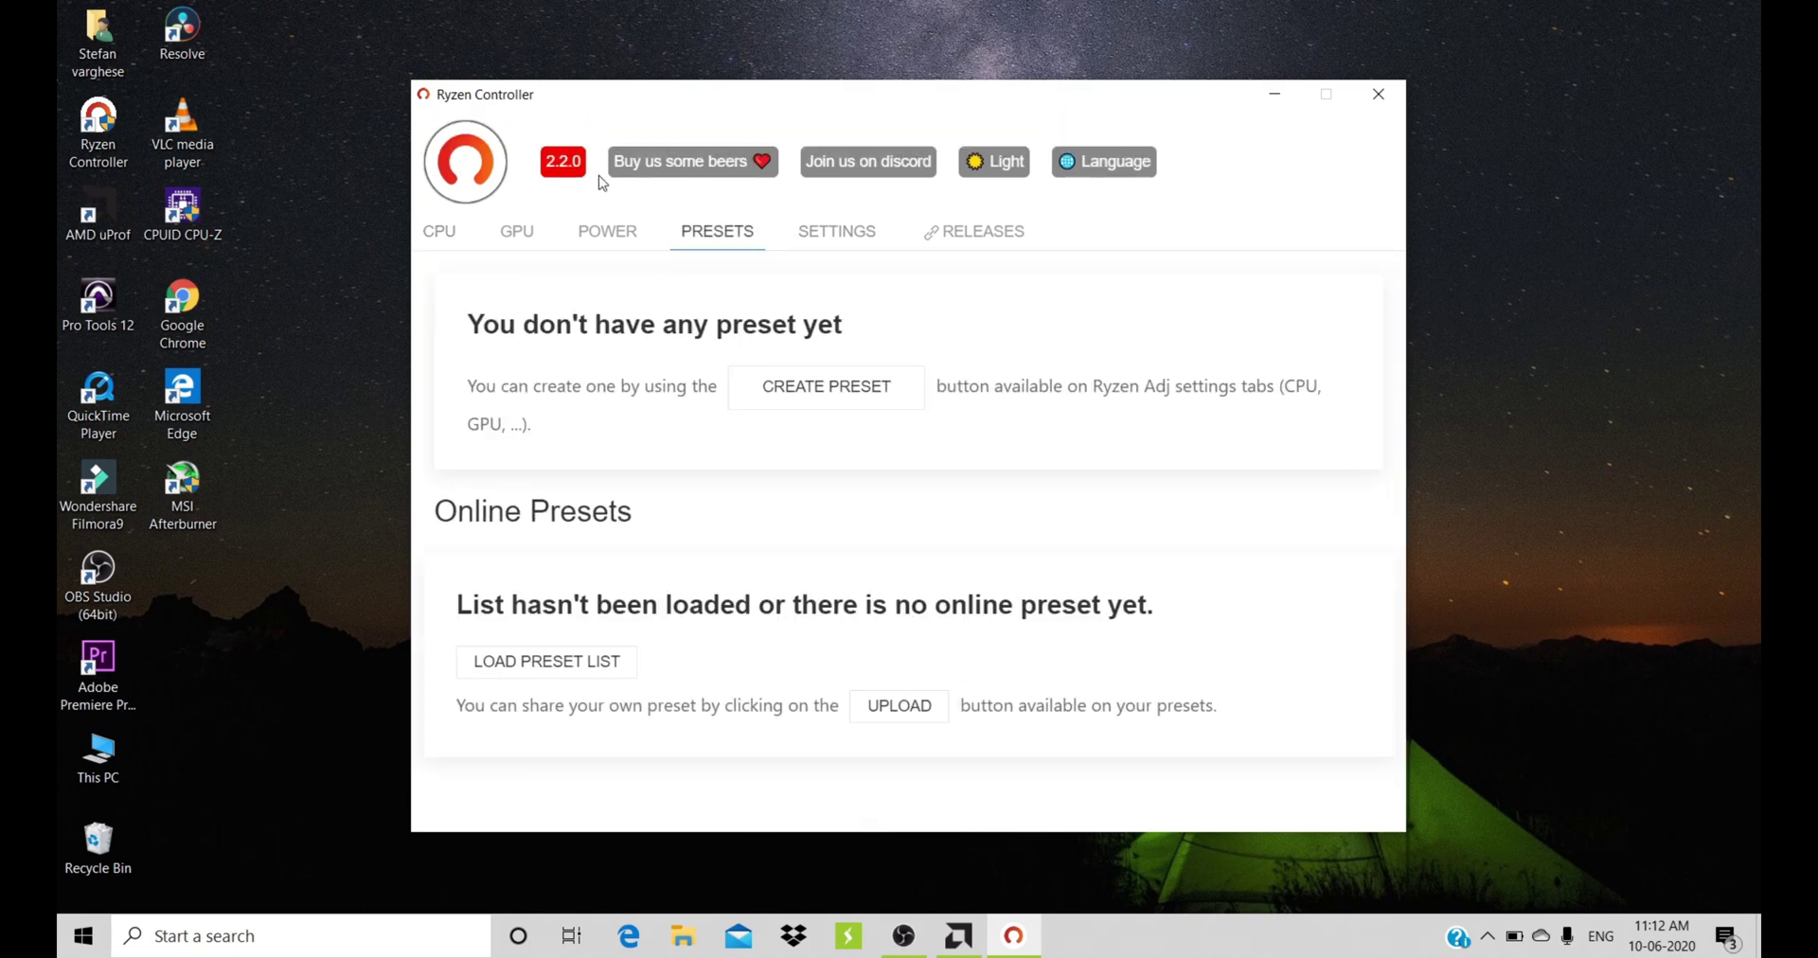
{"action": "left_click", "coordinate": [620, 237]}
{"action": "left_click", "coordinate": [528, 242]}
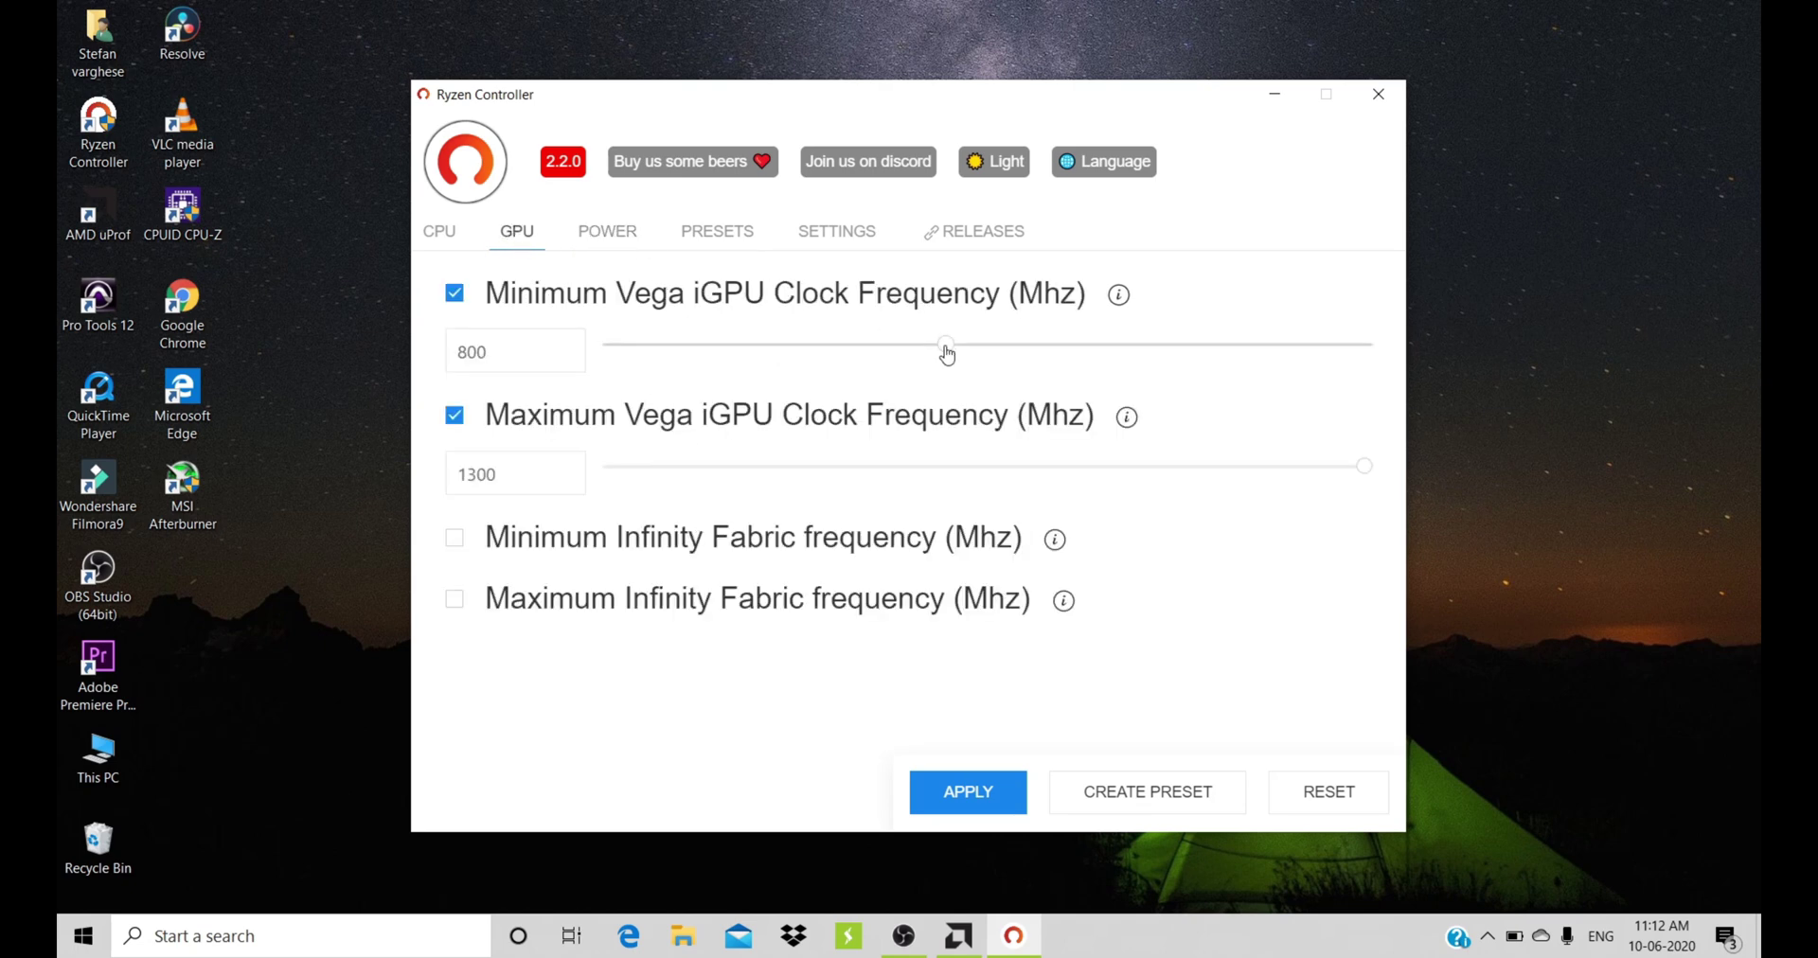
{"action": "mouse_move", "coordinate": [947, 351]}
{"action": "left_mouse_down"}
{"action": "mouse_move", "coordinate": [1040, 363]}
{"action": "mouse_move", "coordinate": [991, 383]}
{"action": "left_mouse_up"}
- Enable the setting that launches Ryzen Controller minimized
{"action": "left_click", "coordinate": [747, 243]}
{"action": "left_click", "coordinate": [810, 233]}
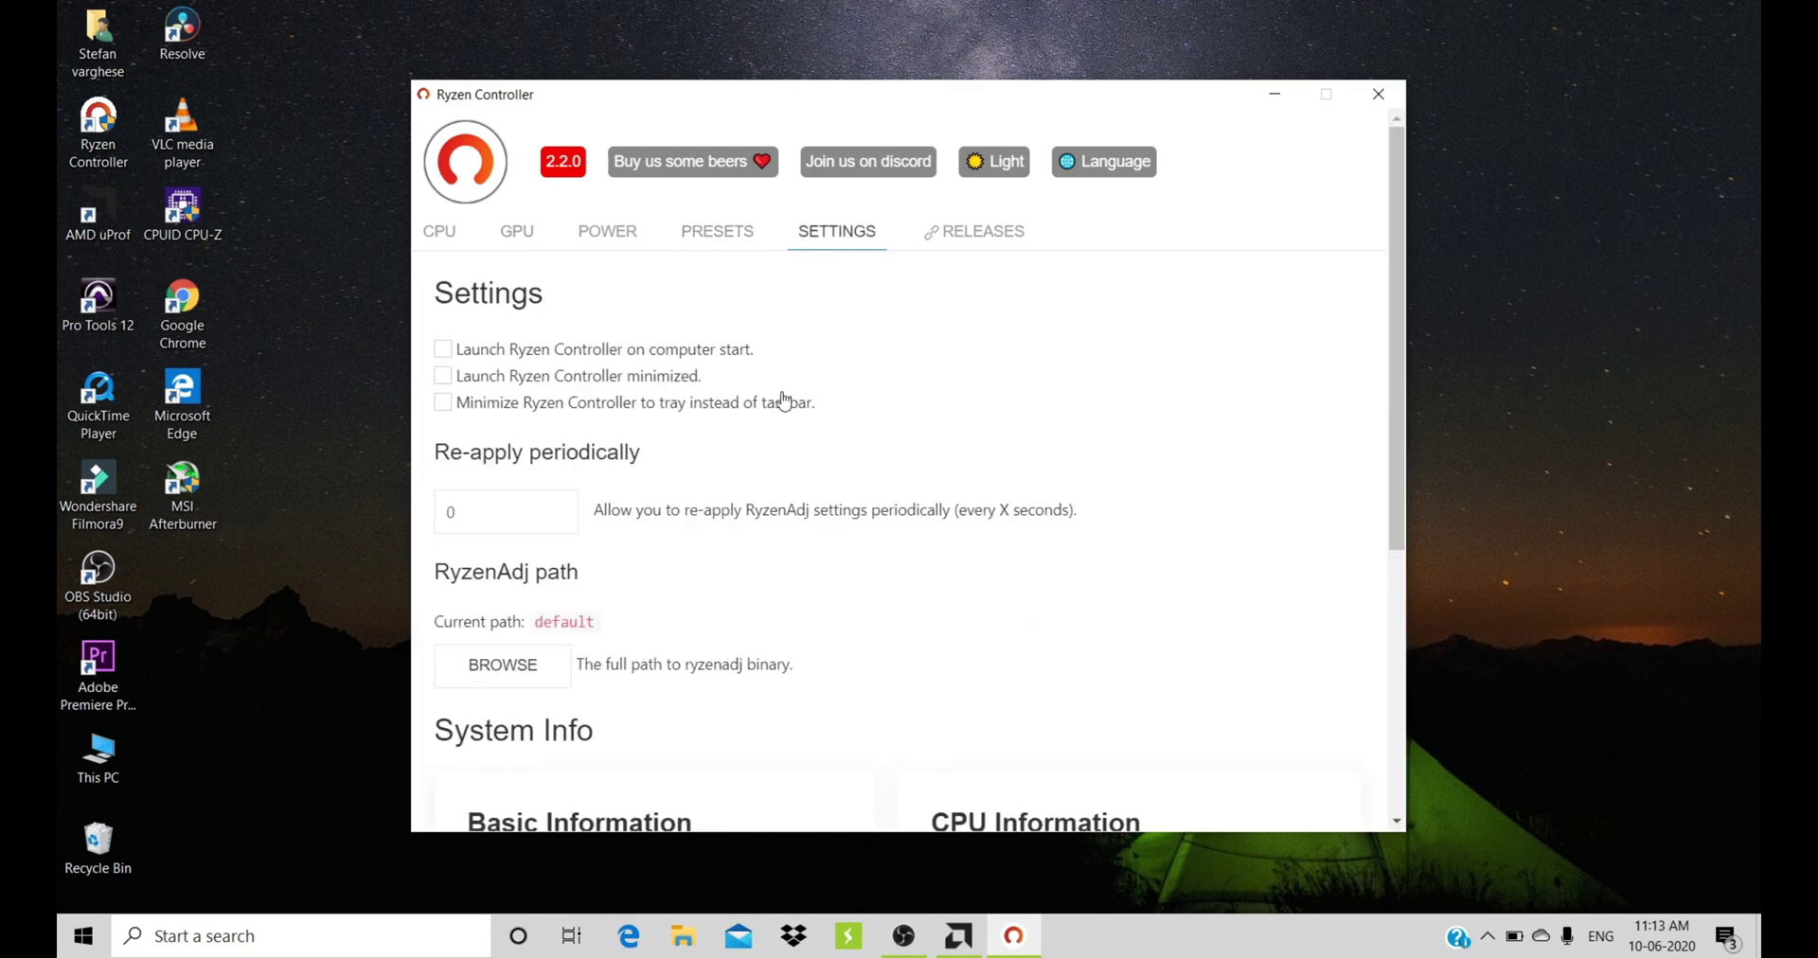
{"action": "scroll", "coordinate": [783, 402], "scroll_direction": "down", "scroll_amount": 1}
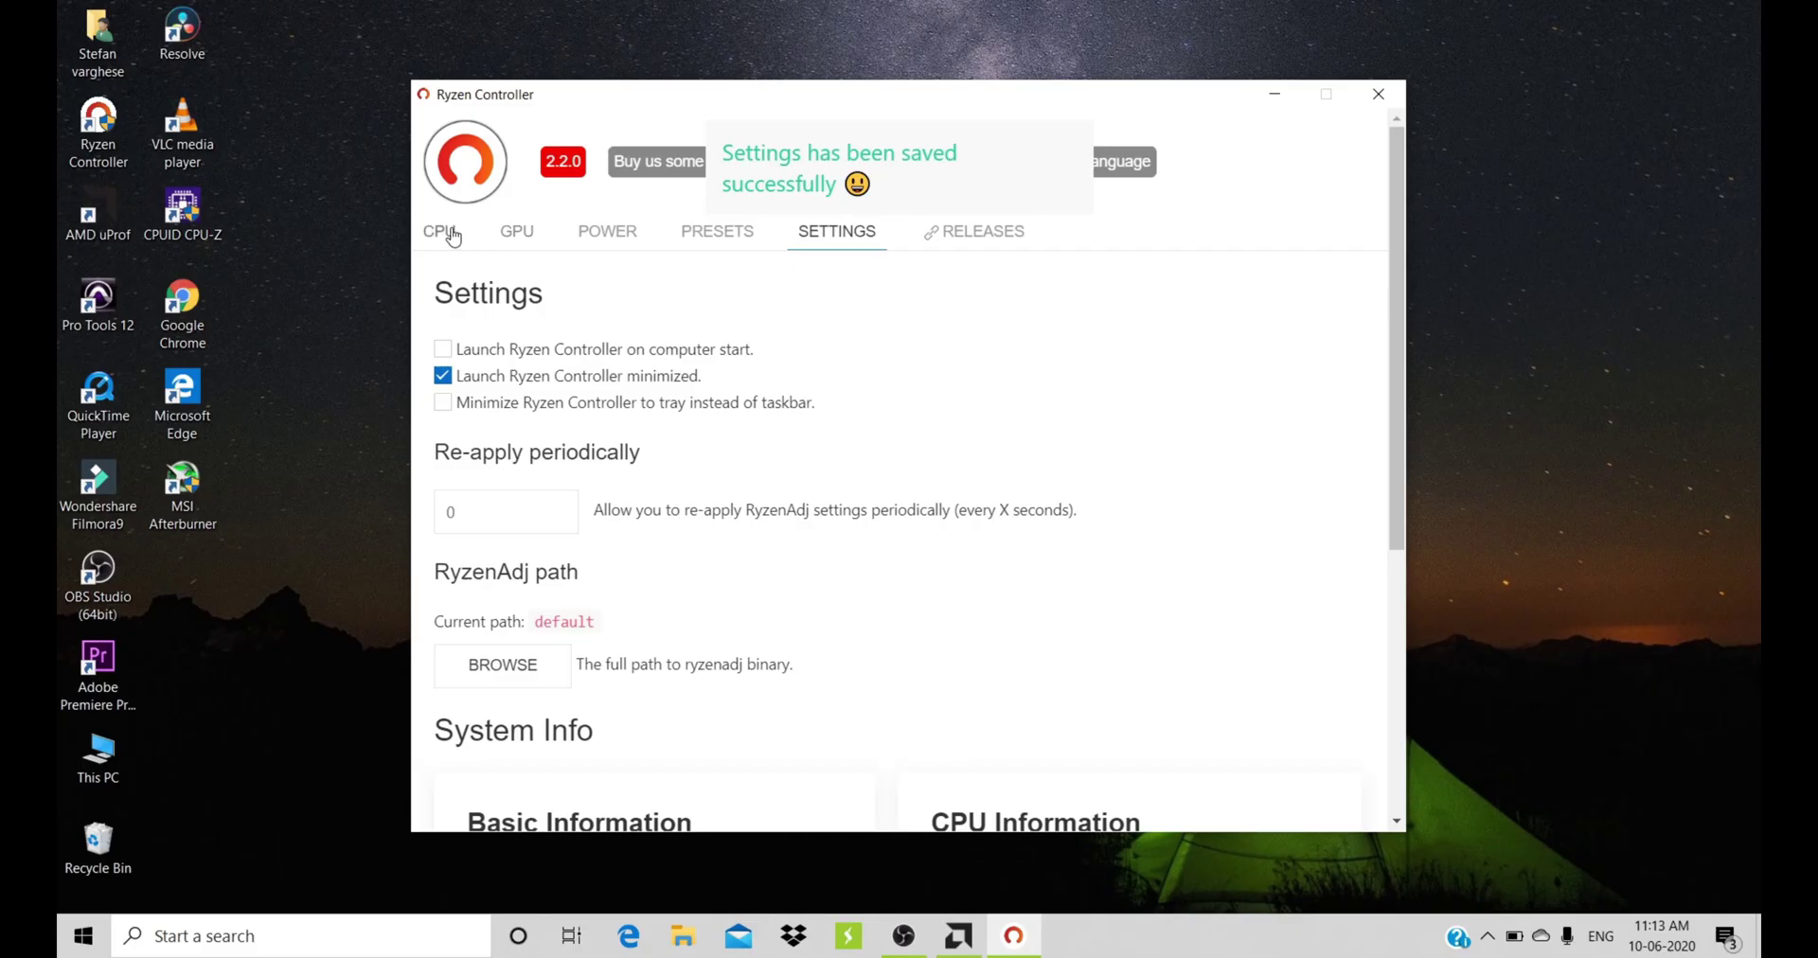
- Return to the CPU limits, apply them and minimize Ryzen Controller
{"action": "left_click", "coordinate": [453, 237]}
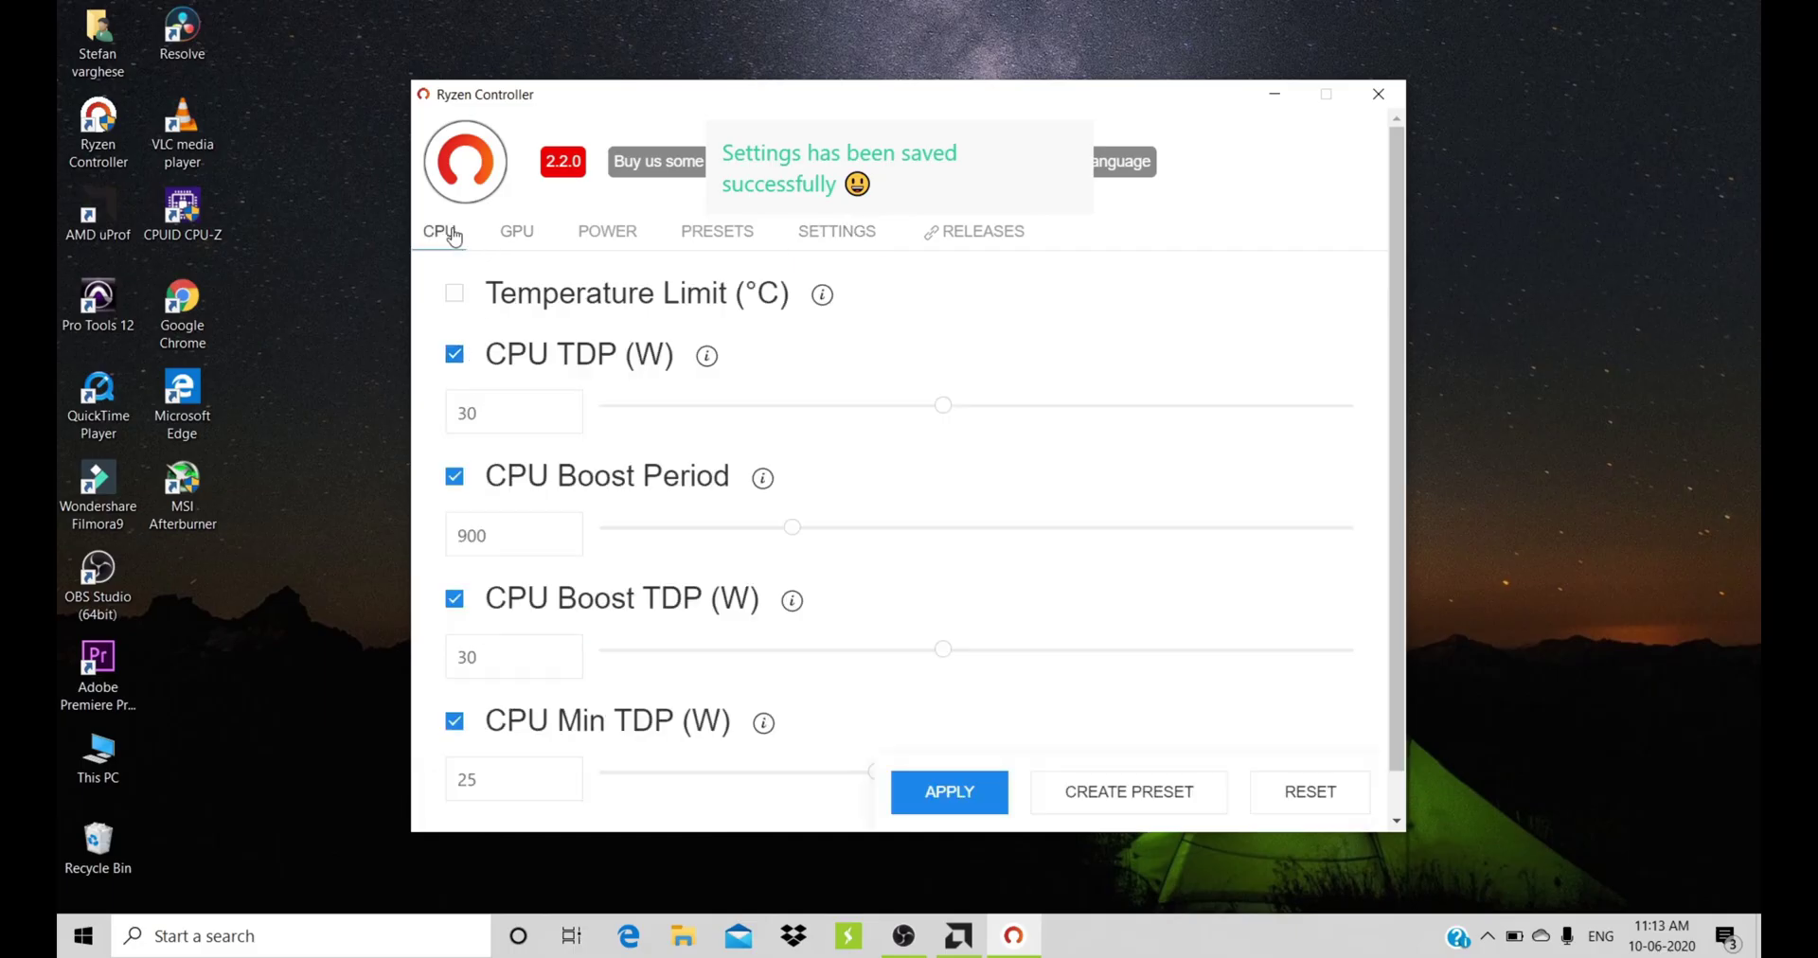
{"action": "left_click", "coordinate": [985, 810]}
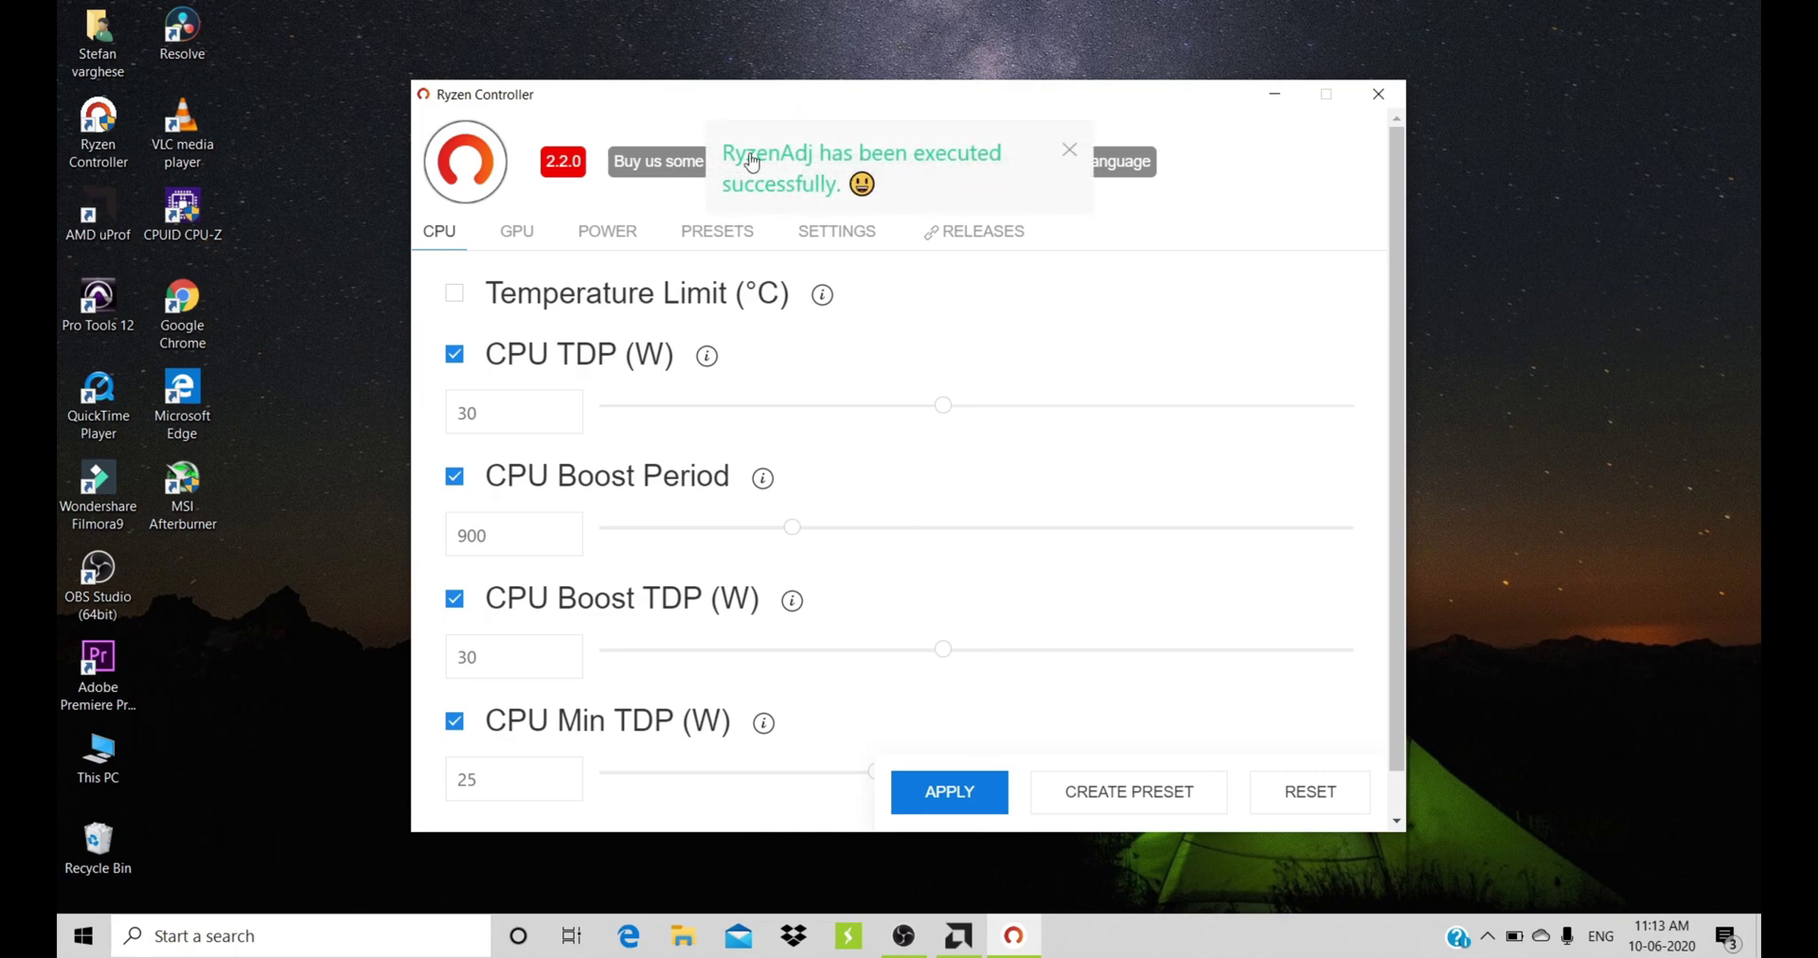
{"action": "left_click", "coordinate": [1275, 94]}
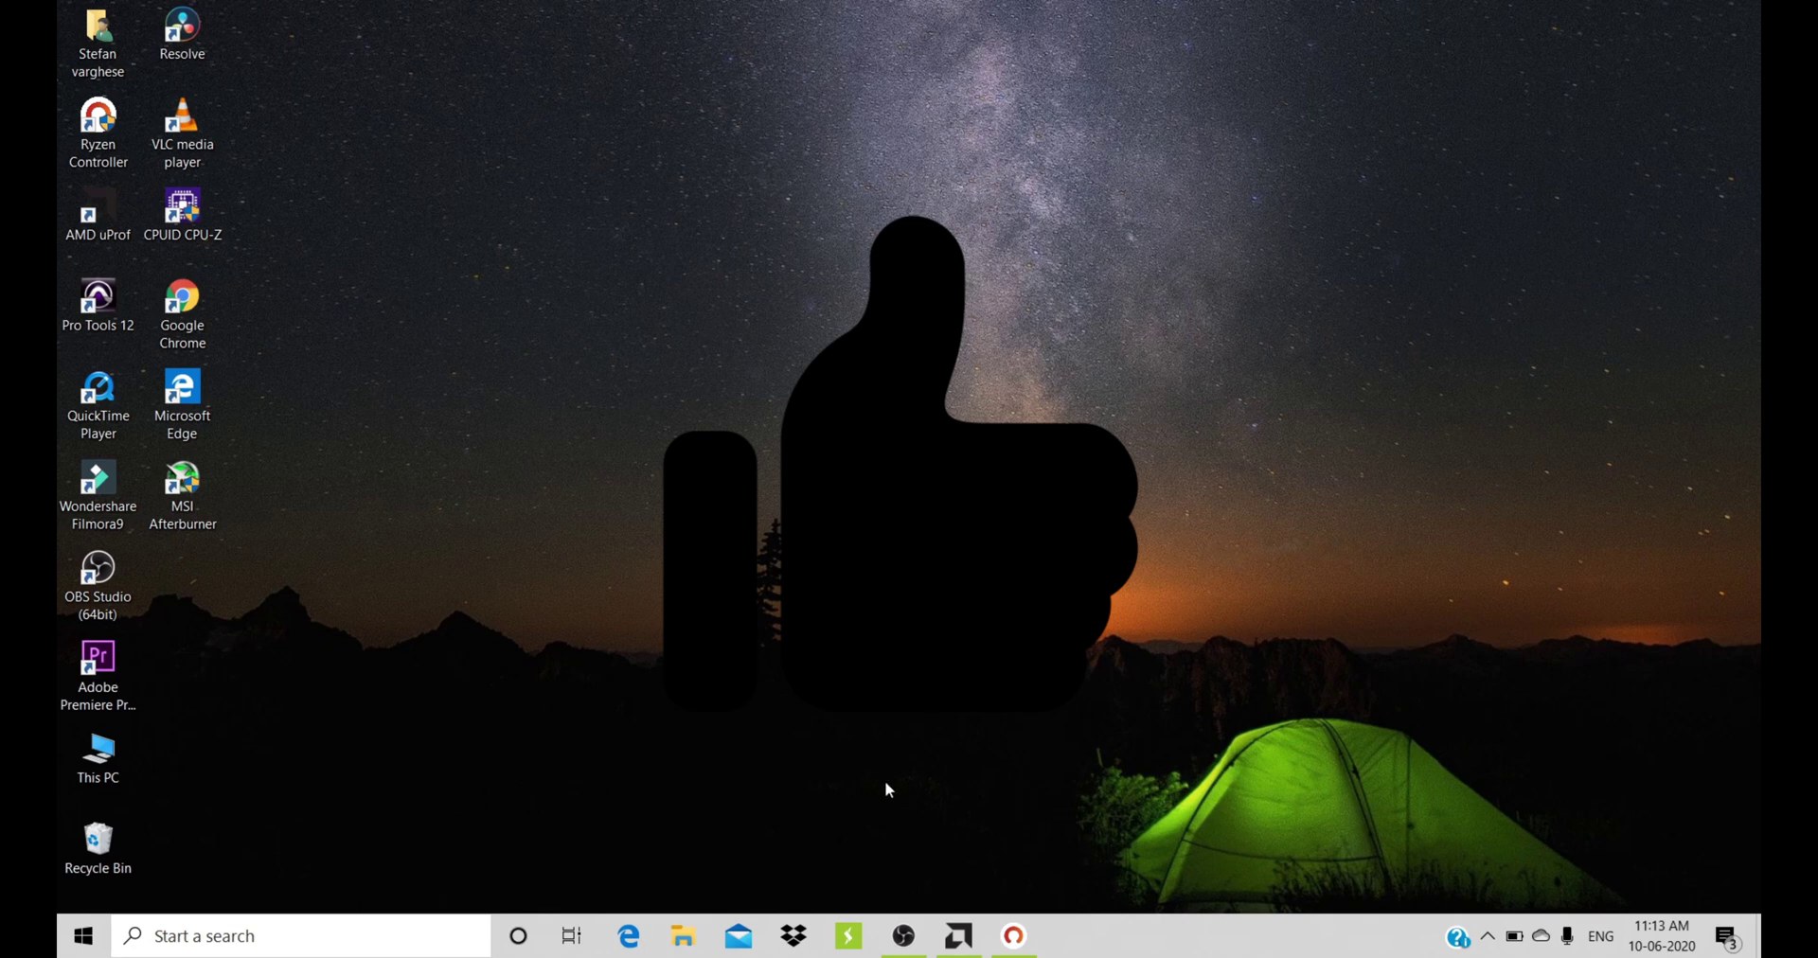